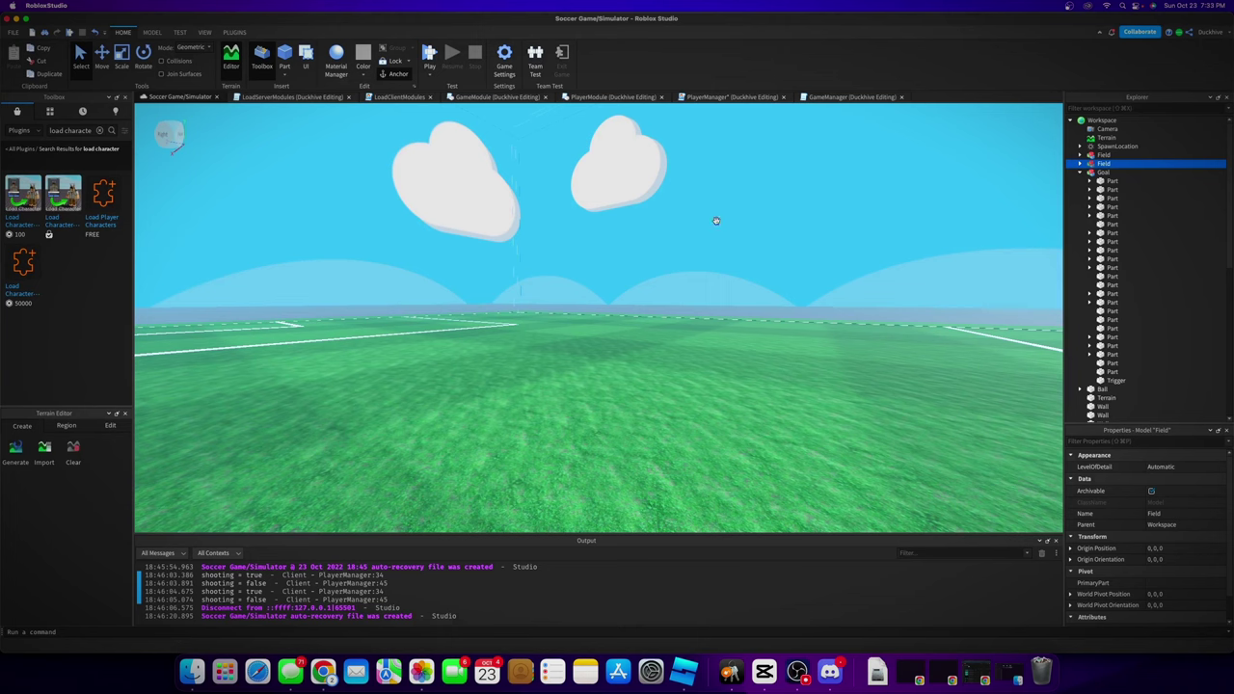
Move the StarterCharacter model from StarterPlayer into the Workspace and focus the view on it
{"action": "scroll", "coordinate": [1118, 202], "scroll_direction": "down", "scroll_amount": 3}
{"action": "scroll", "coordinate": [1118, 205], "scroll_direction": "down", "scroll_amount": 9}
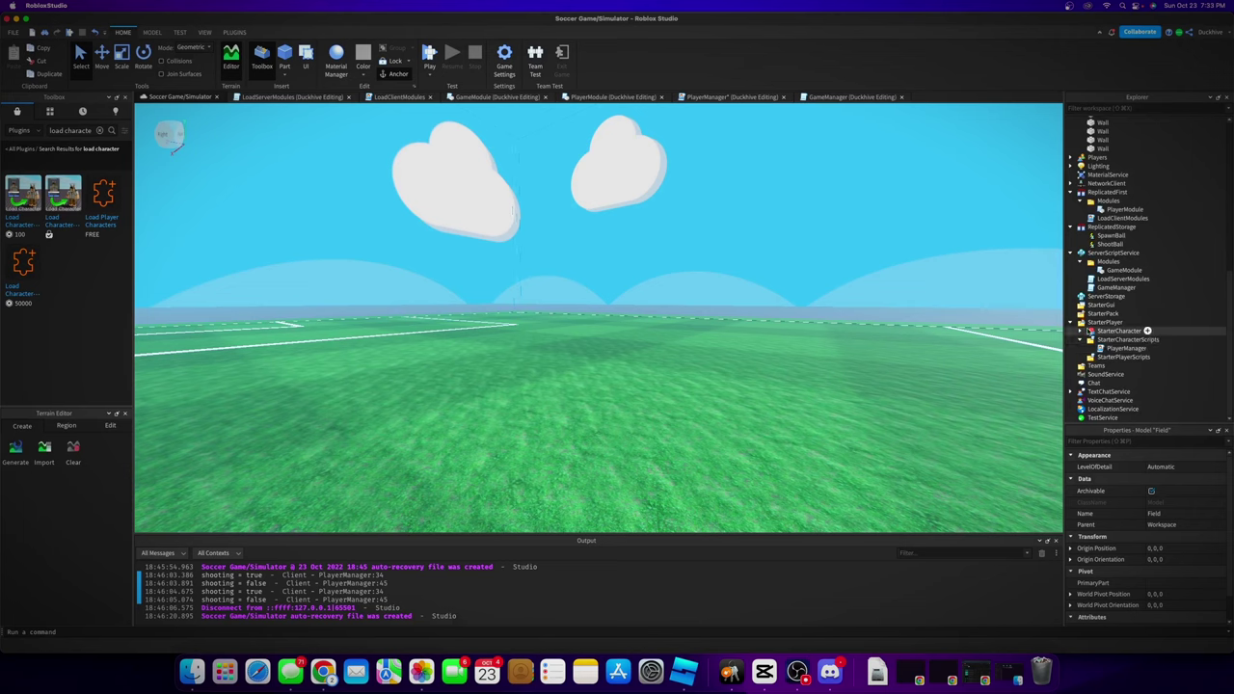
{"action": "left_click", "coordinate": [1080, 331]}
{"action": "left_click", "coordinate": [1080, 331]}
{"action": "left_click_drag", "start_coordinate": [1095, 336], "coordinate": [1101, 123]}
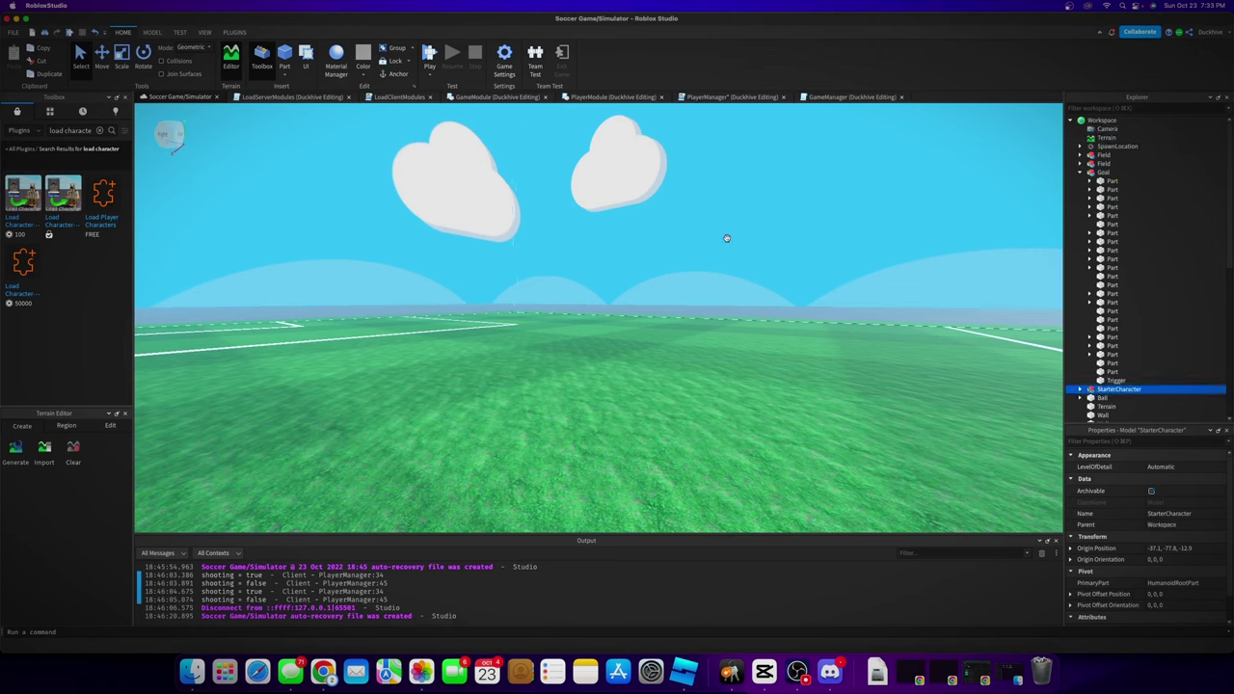
{"action": "key", "text": "f"}
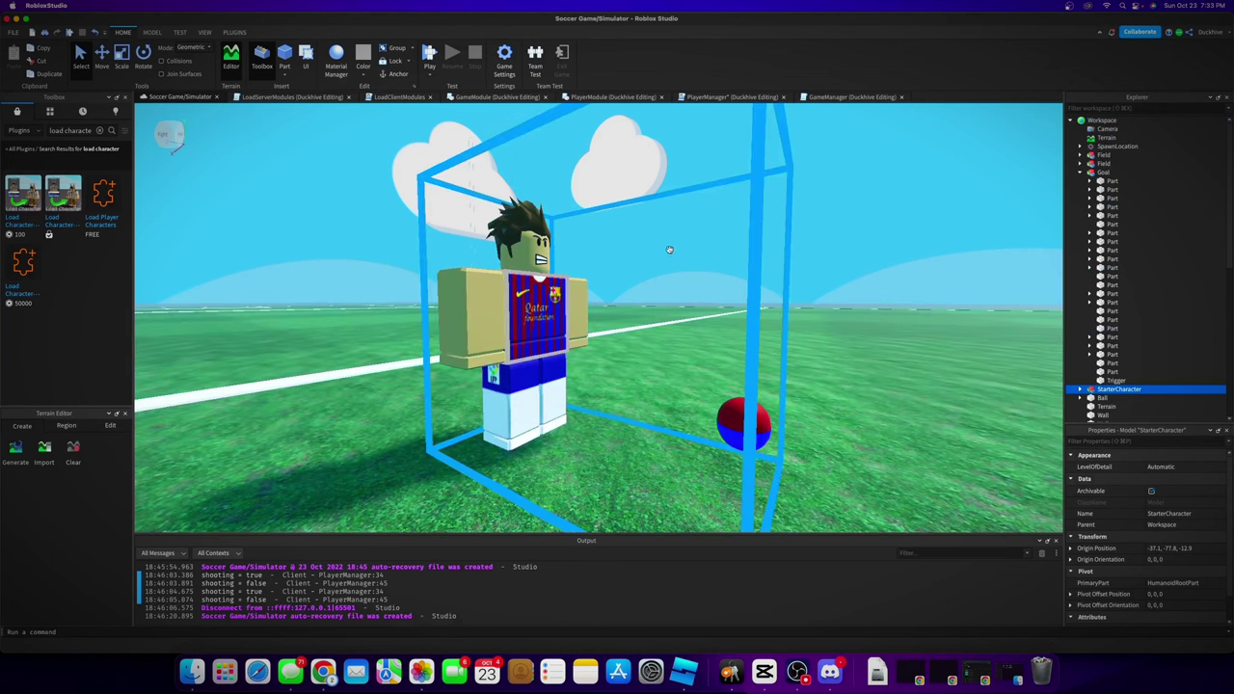
{"action": "scroll", "coordinate": [655, 267], "scroll_direction": "down", "scroll_amount": 5}
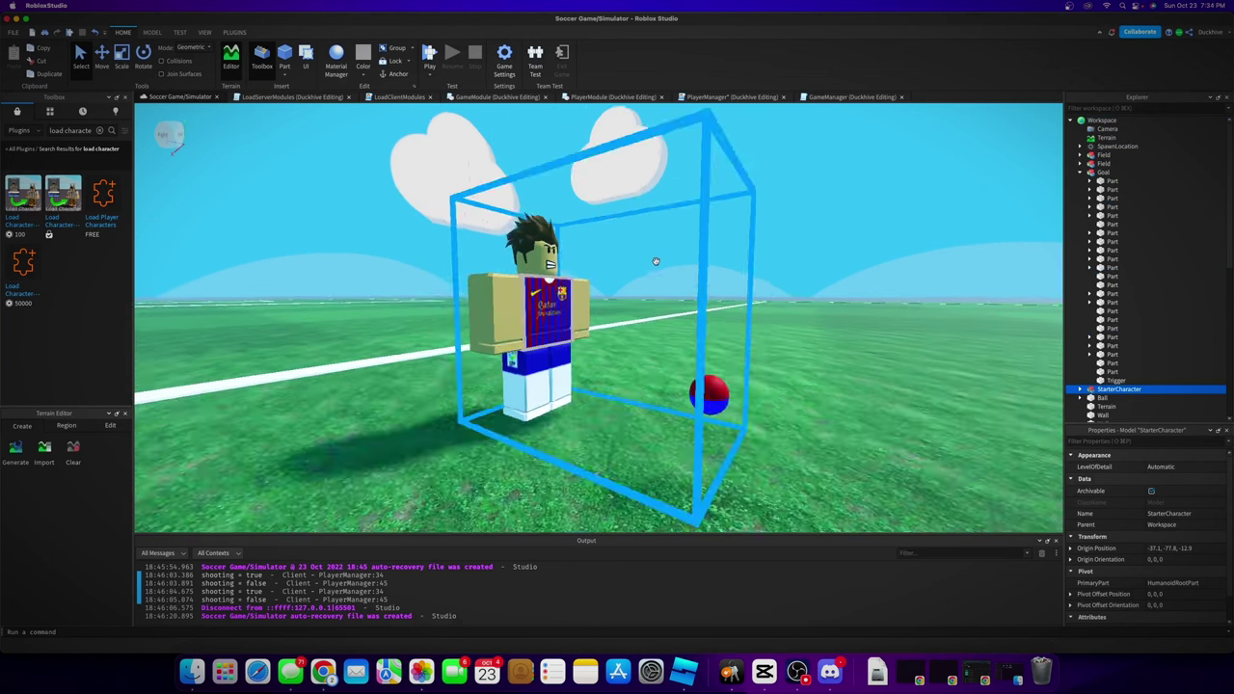
{"action": "scroll", "coordinate": [655, 262], "scroll_direction": "up", "scroll_amount": 3}
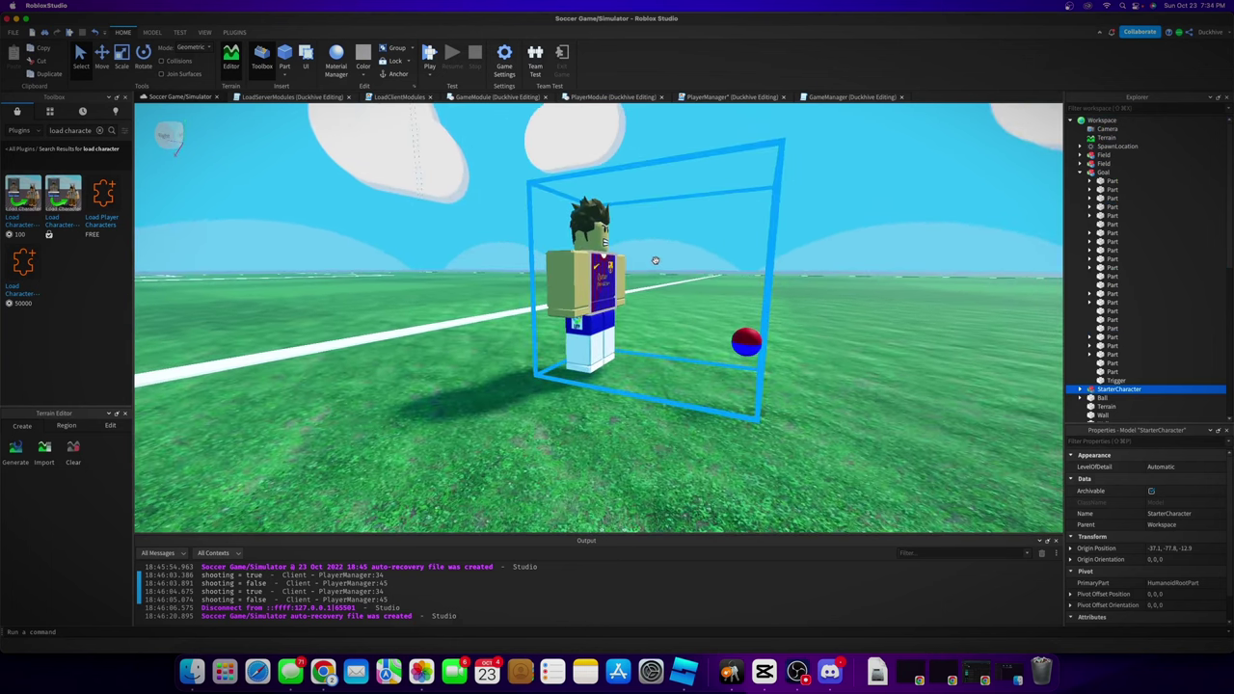
Open the Animation Editor for the StarterCharacter rig and create an animation named Shoot1, dismissing the Curve Editor tip
{"action": "left_click", "coordinate": [234, 33]}
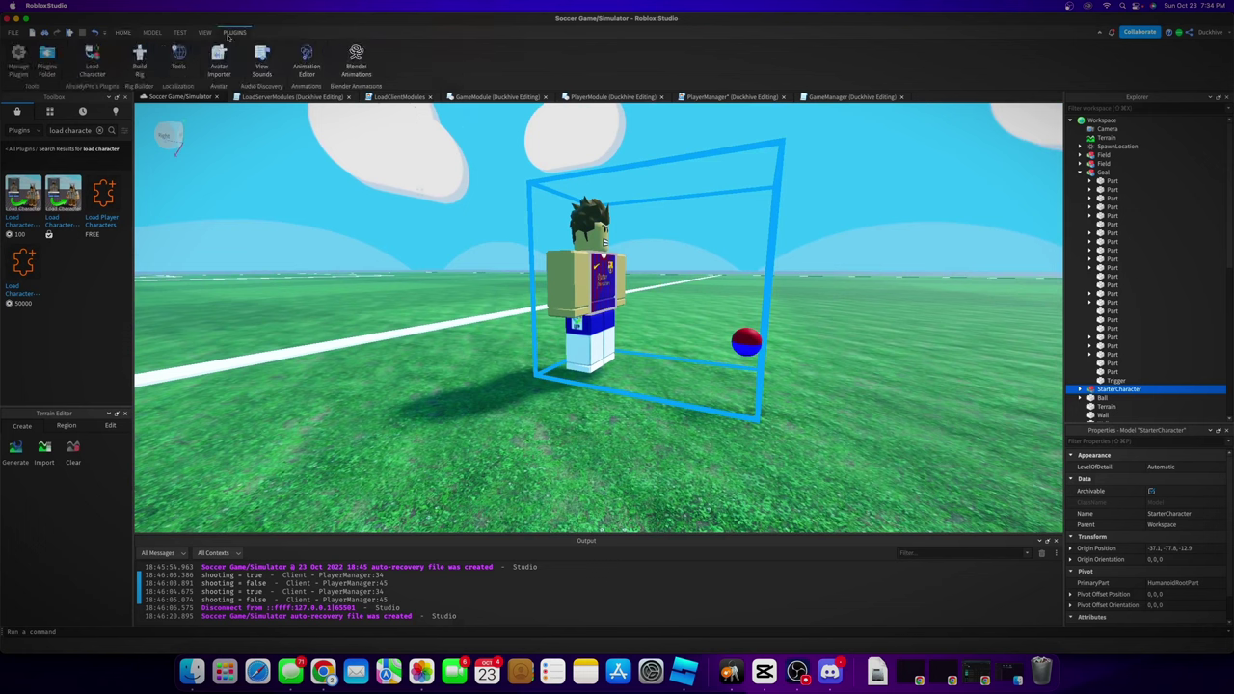
{"action": "left_click", "coordinate": [304, 58]}
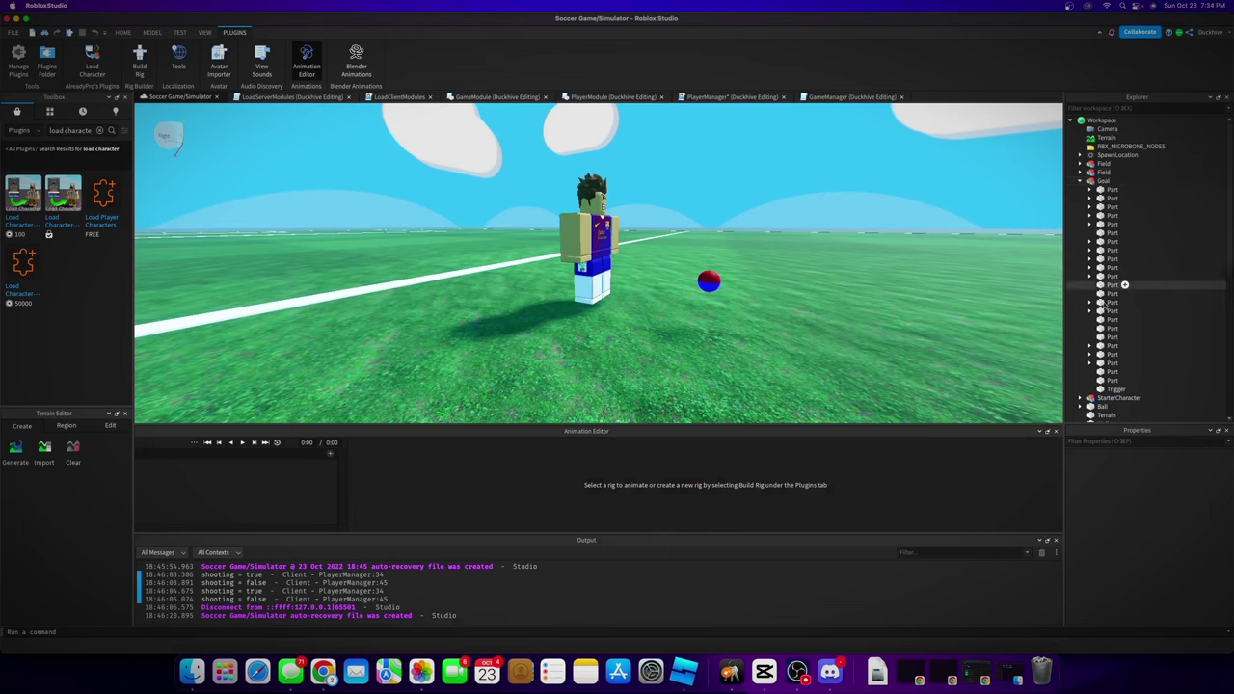
{"action": "left_click", "coordinate": [1116, 397]}
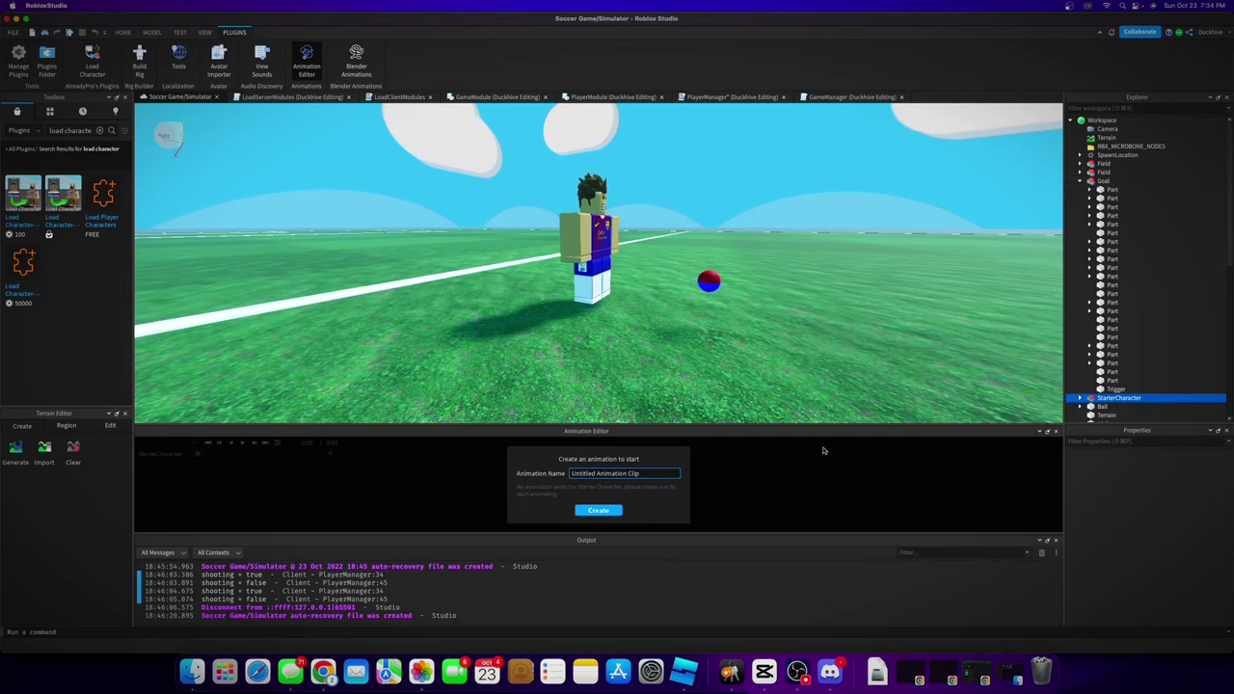
{"action": "left_click_drag", "start_coordinate": [654, 472], "coordinate": [558, 474]}
{"action": "type", "text": "Shoot1"}
{"action": "left_click", "coordinate": [598, 510]}
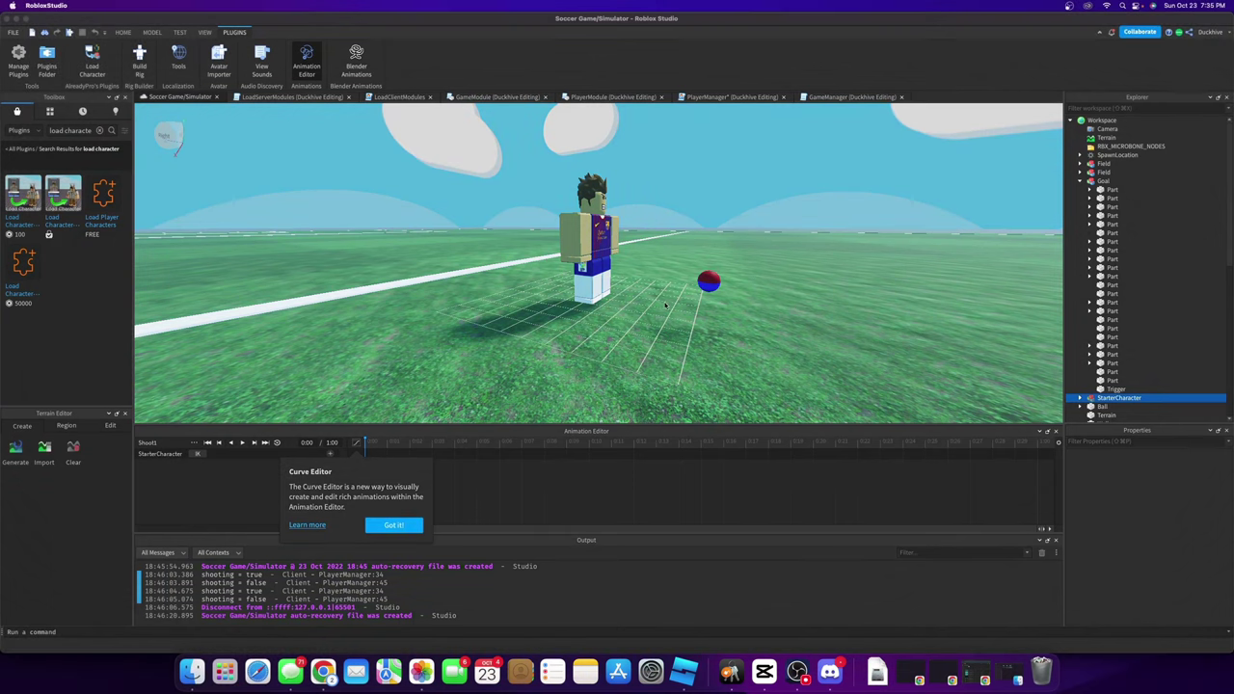
{"action": "left_click", "coordinate": [391, 525]}
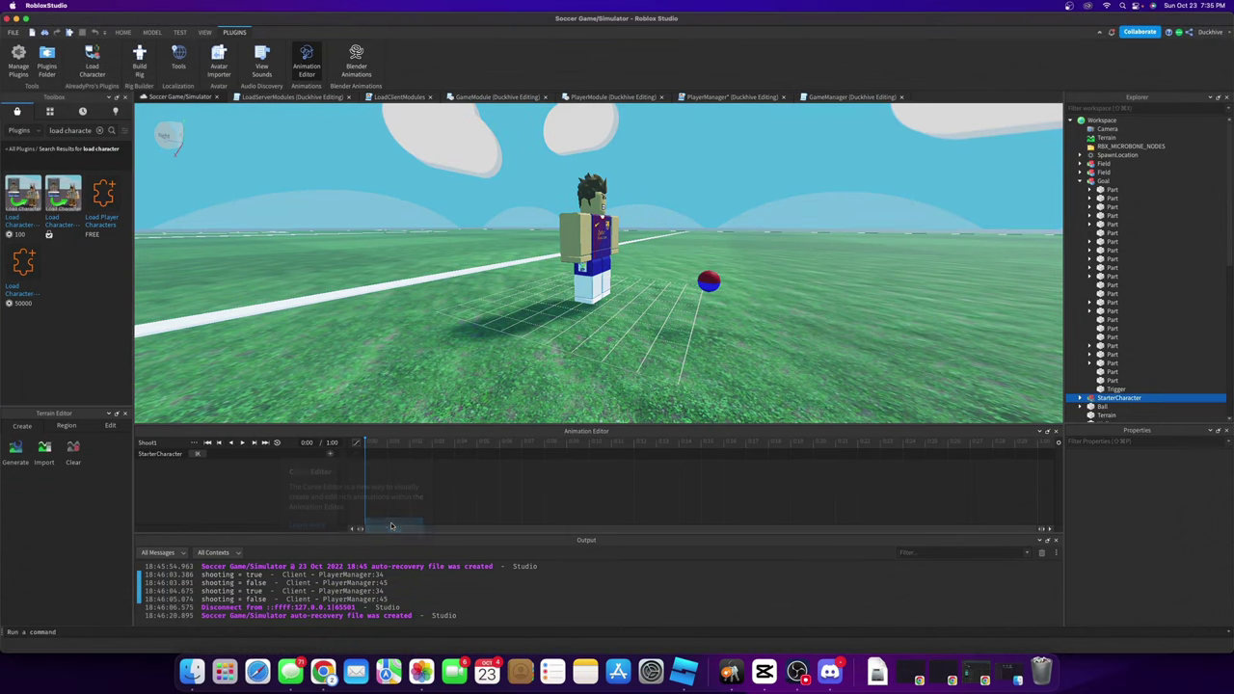
Add all body parts to the Shoot1 timeline and swing the right upper leg backward at 0:00
{"action": "left_click", "coordinate": [330, 455]}
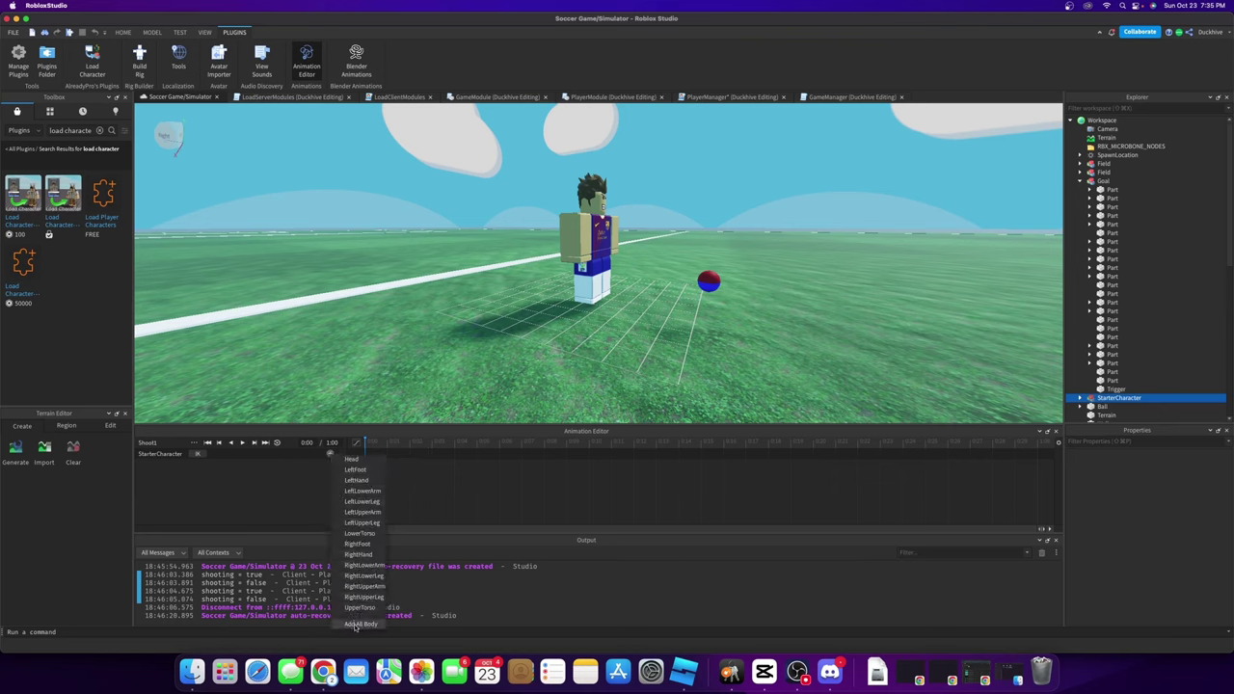
{"action": "left_click", "coordinate": [355, 625]}
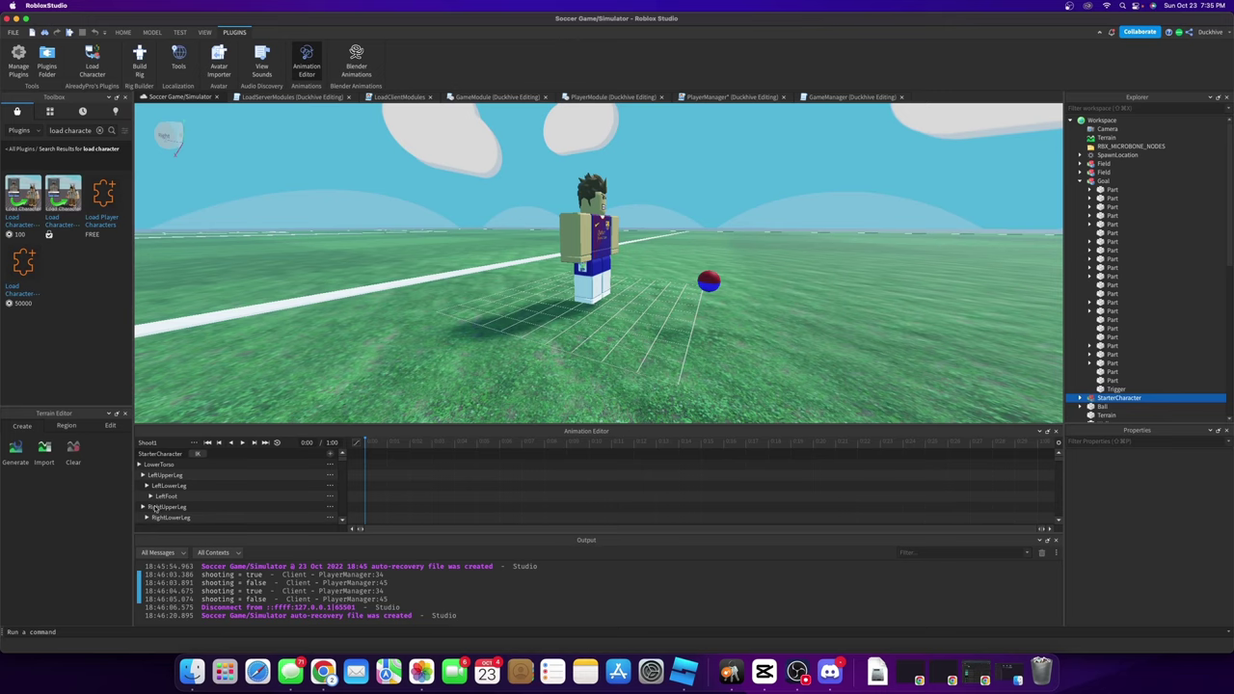
{"action": "left_click", "coordinate": [155, 508]}
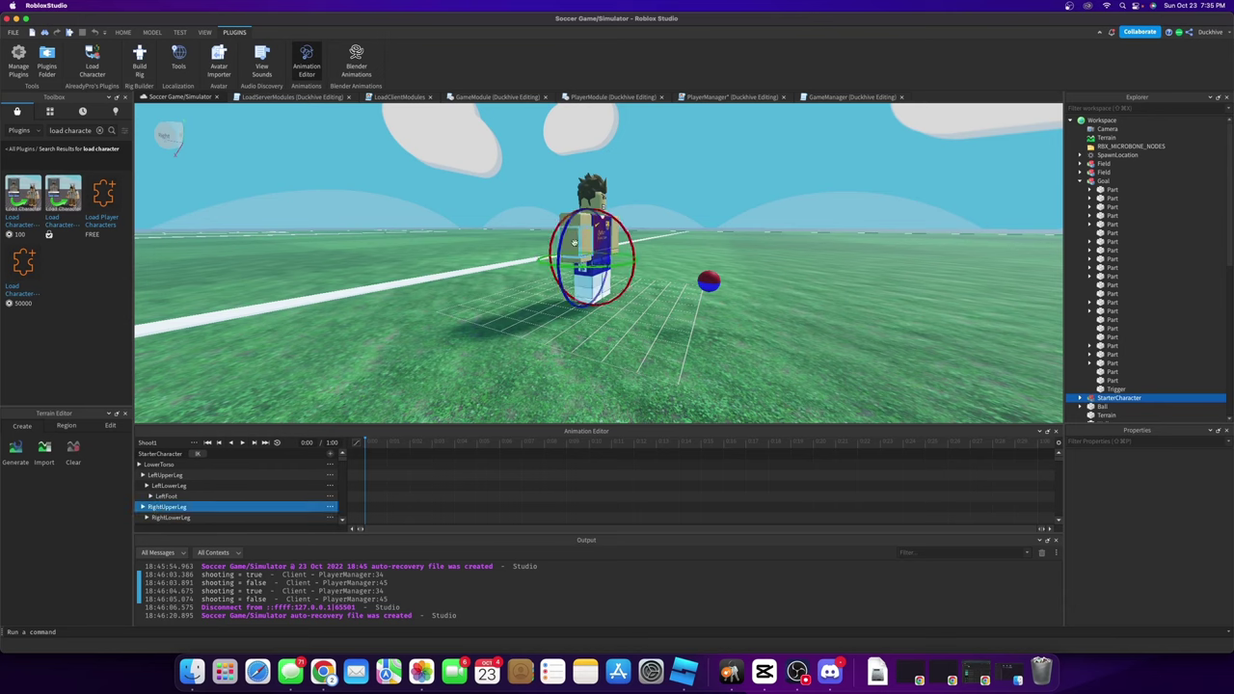
{"action": "left_click_drag", "start_coordinate": [631, 272], "coordinate": [640, 297]}
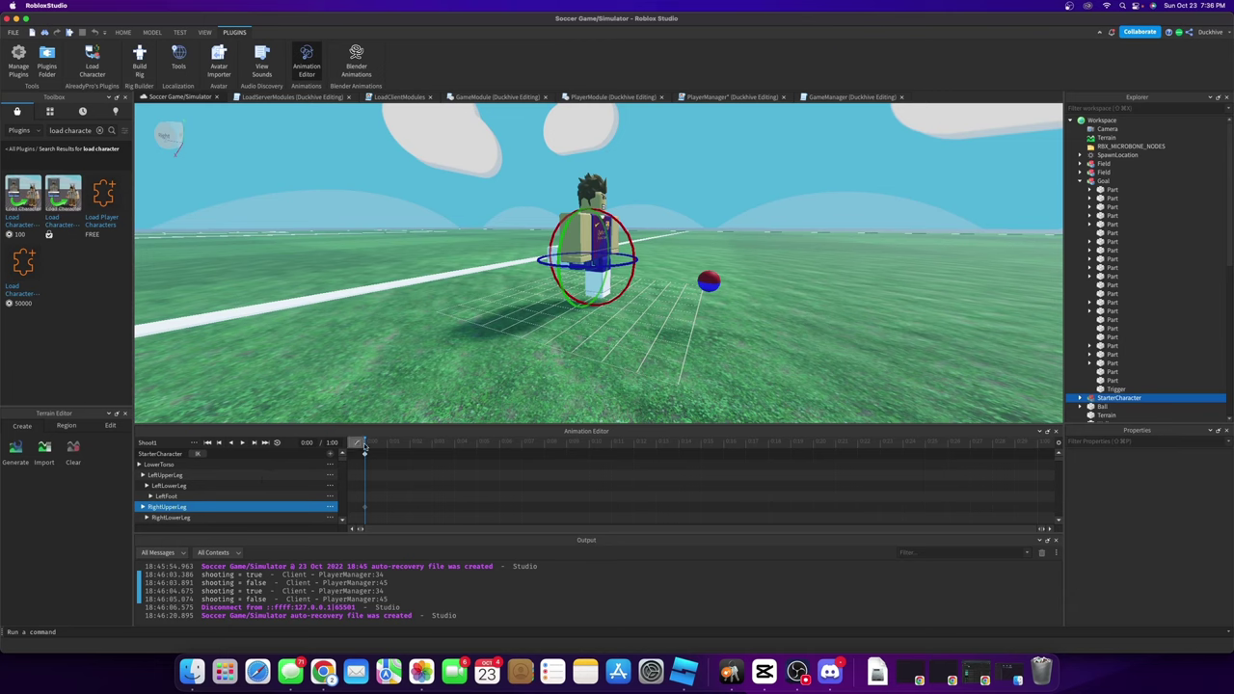
Rotate the LeftUpperArm forward and away from the torso in the 0:00 pose
{"action": "scroll", "coordinate": [184, 492], "scroll_direction": "down", "scroll_amount": 3}
{"action": "left_click", "coordinate": [165, 487]}
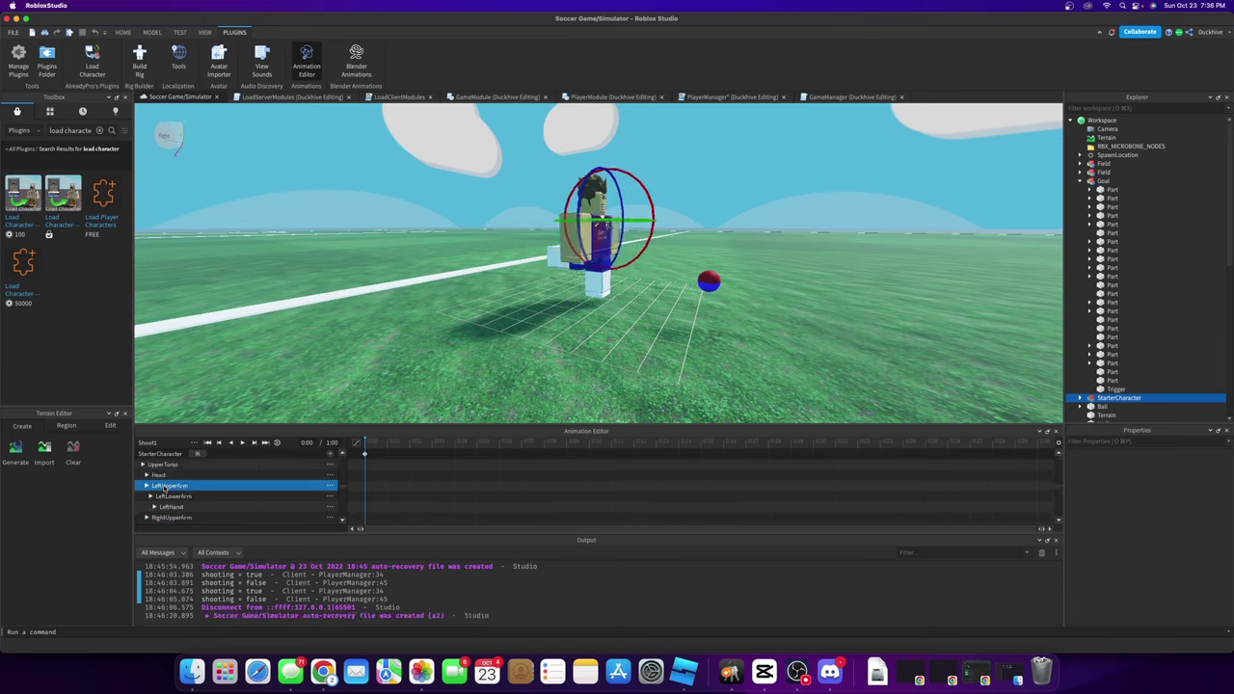
{"action": "right_click_drag", "start_coordinate": [613, 214], "coordinate": [651, 214]}
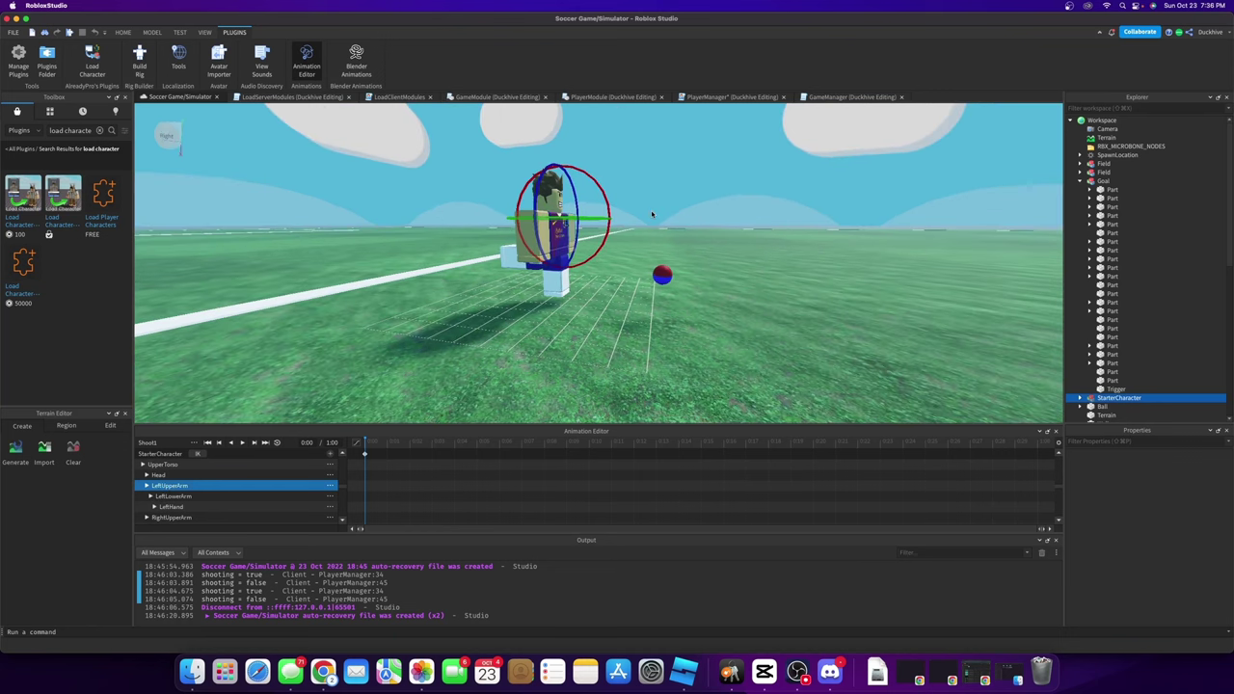
{"action": "left_click_drag", "start_coordinate": [600, 202], "coordinate": [557, 179]}
{"action": "left_click_drag", "start_coordinate": [582, 227], "coordinate": [611, 237]}
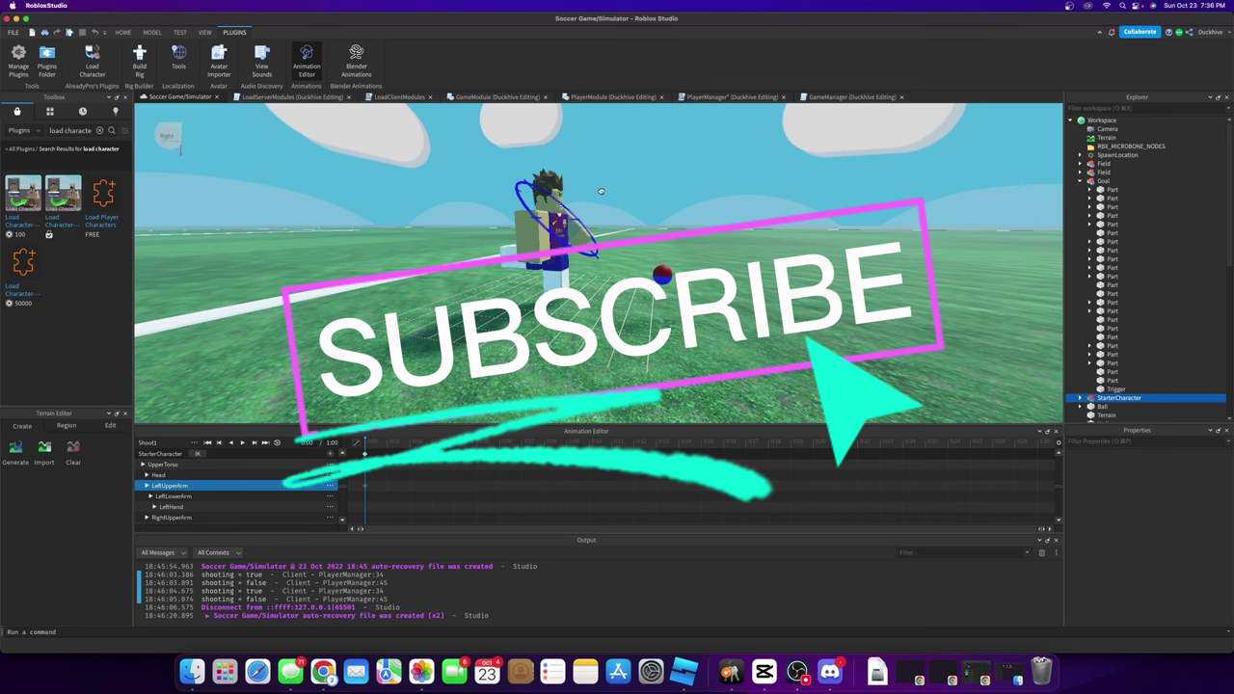
{"action": "left_click_drag", "start_coordinate": [601, 191], "coordinate": [628, 200]}
{"action": "right_click_drag", "start_coordinate": [636, 204], "coordinate": [642, 200]}
{"action": "left_click_drag", "start_coordinate": [643, 199], "coordinate": [658, 197]}
{"action": "right_click_drag", "start_coordinate": [658, 196], "coordinate": [564, 197]}
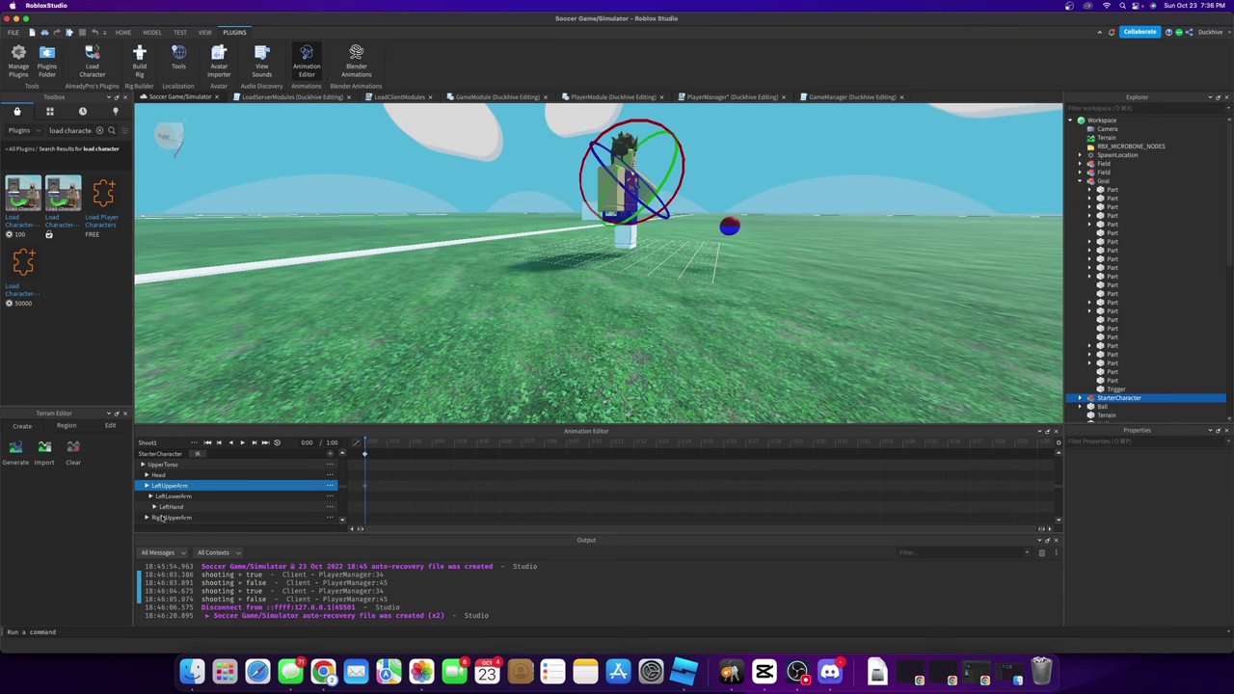
Rotate the RightUpperArm up and backward, away from the ball, in the 0:00 pose
{"action": "left_click", "coordinate": [177, 516]}
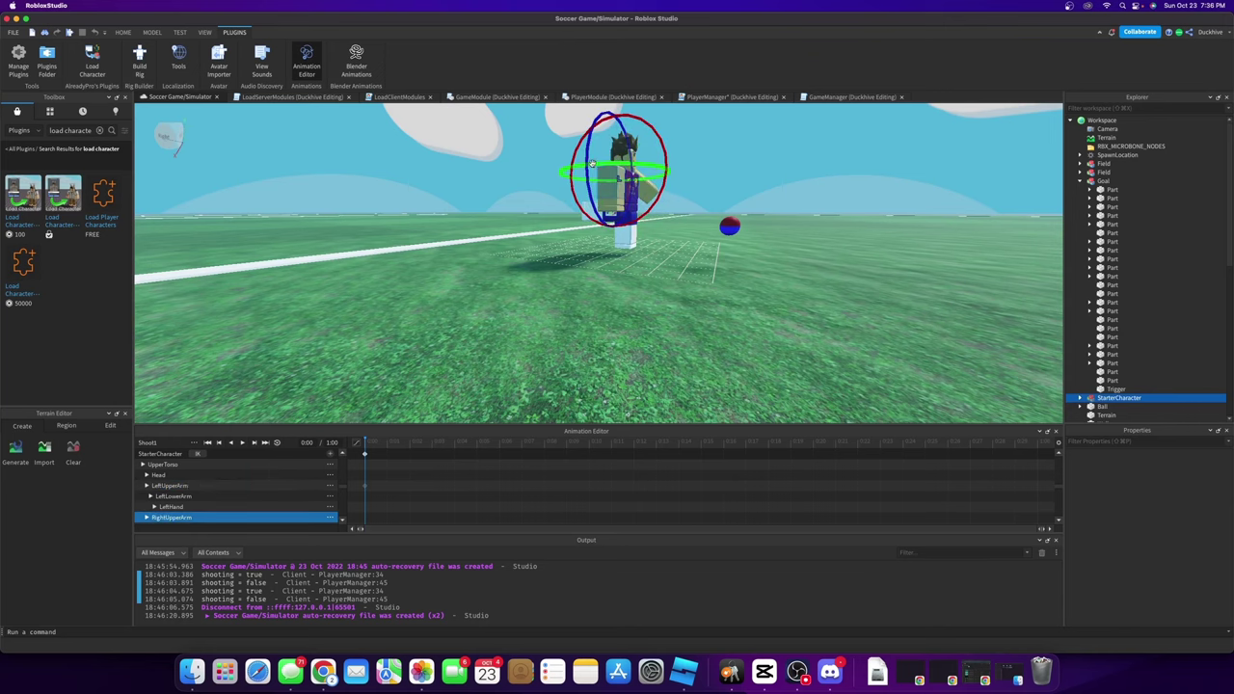
{"action": "left_click_drag", "start_coordinate": [586, 160], "coordinate": [589, 135]}
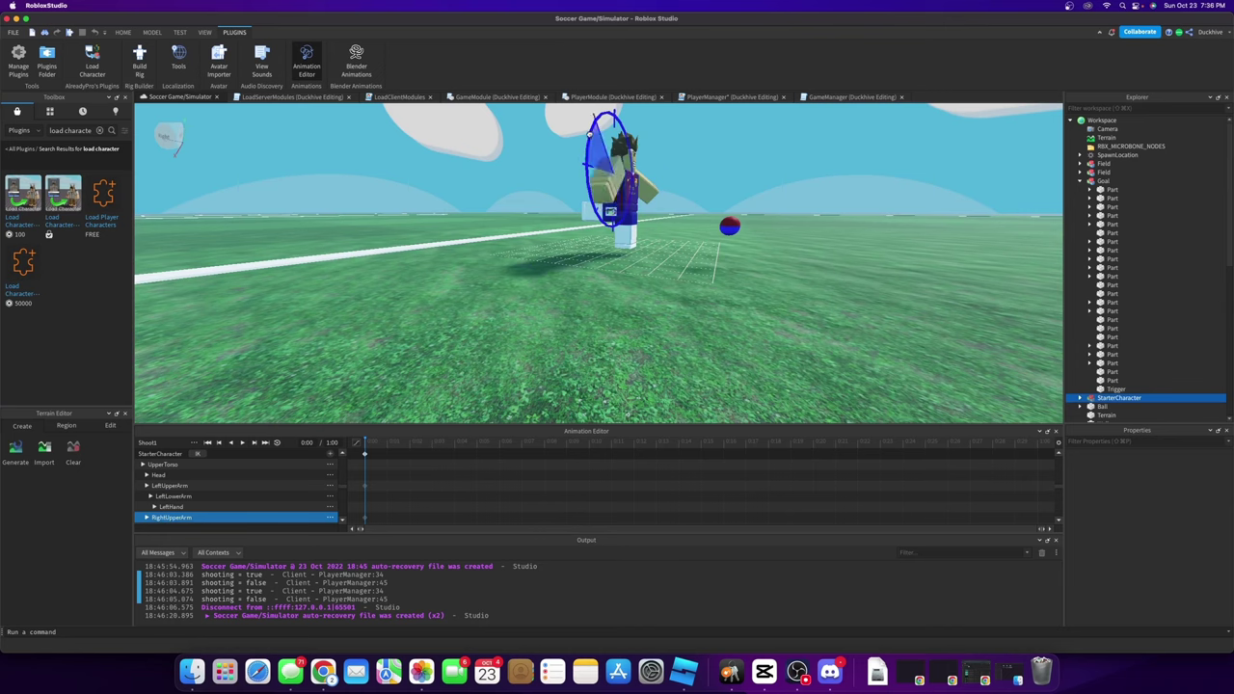
{"action": "left_click_drag", "start_coordinate": [590, 134], "coordinate": [590, 135]}
{"action": "left_click_drag", "start_coordinate": [647, 197], "coordinate": [605, 212]}
{"action": "scroll", "coordinate": [691, 214], "scroll_direction": "up", "scroll_amount": 1}
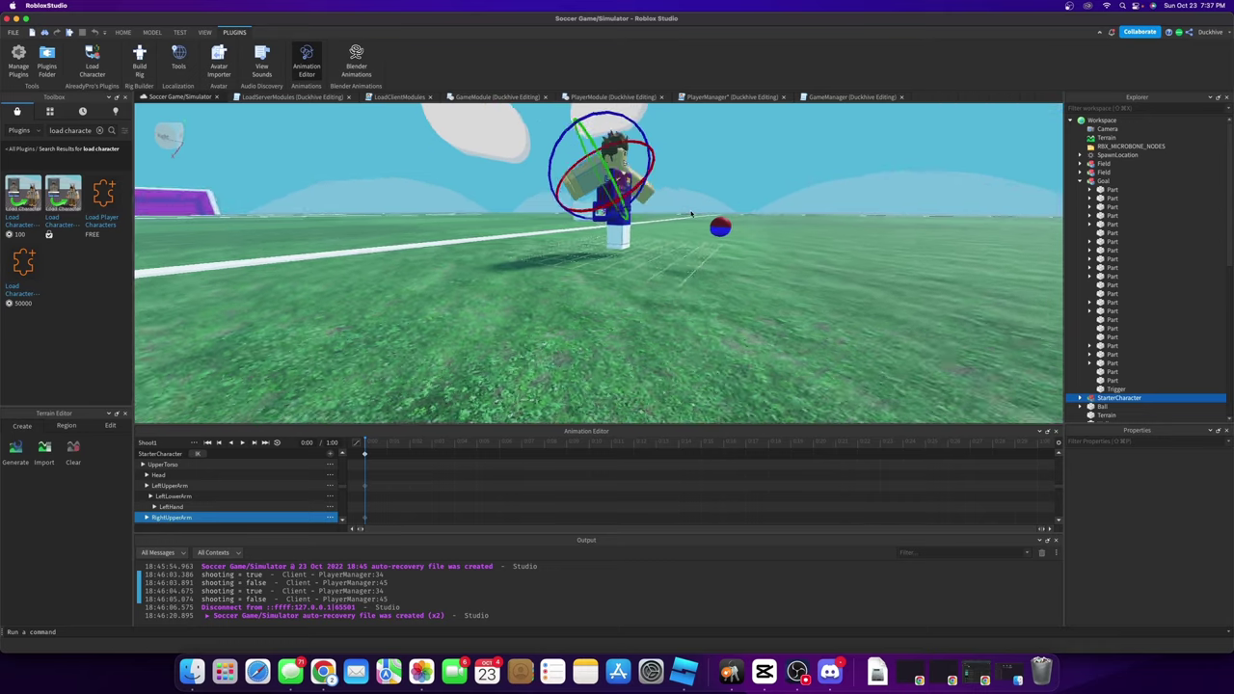
{"action": "scroll", "coordinate": [691, 214], "scroll_direction": "up", "scroll_amount": 2}
{"action": "scroll", "coordinate": [578, 289], "scroll_direction": "down", "scroll_amount": 2}
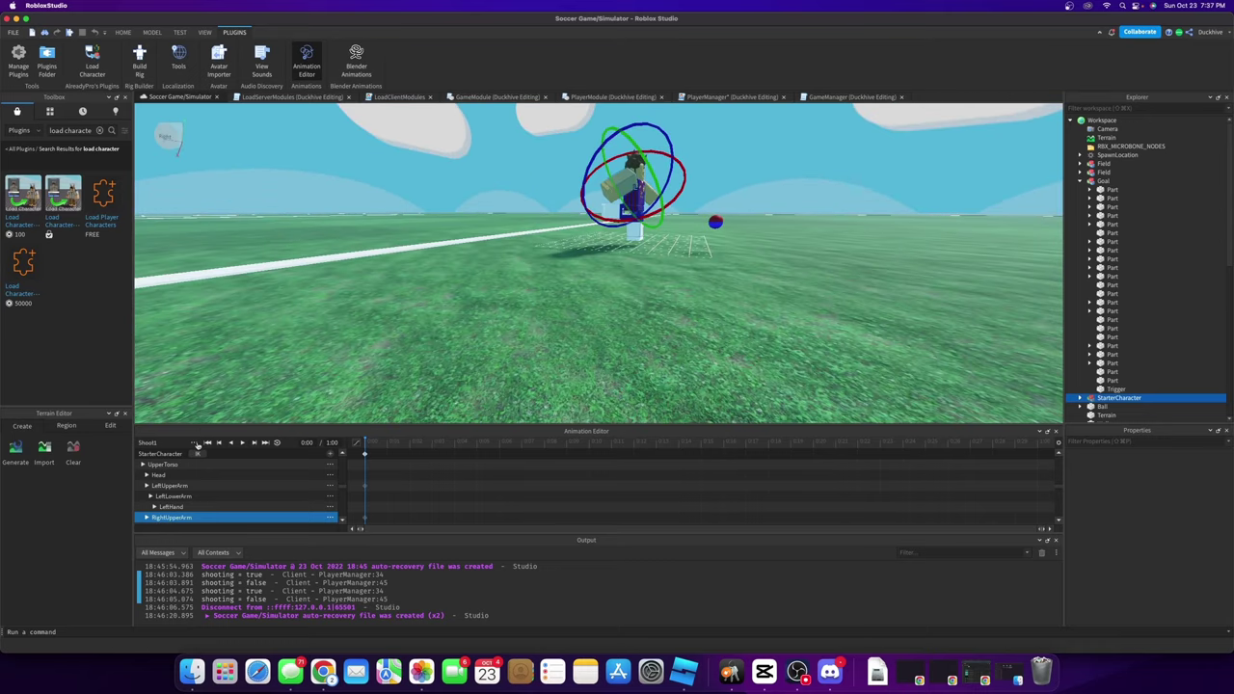
Set the Shoot1 animation priority to Action and save the animation
{"action": "left_click", "coordinate": [195, 442]}
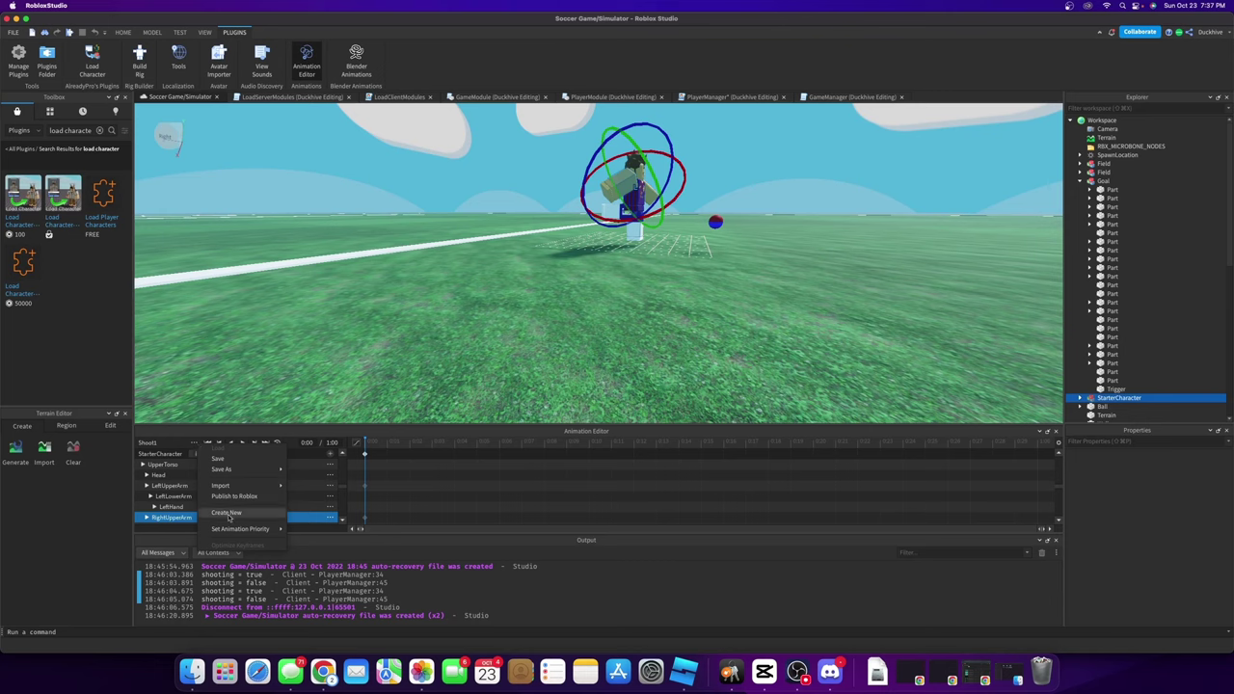
{"action": "mouse_move", "coordinate": [233, 529]}
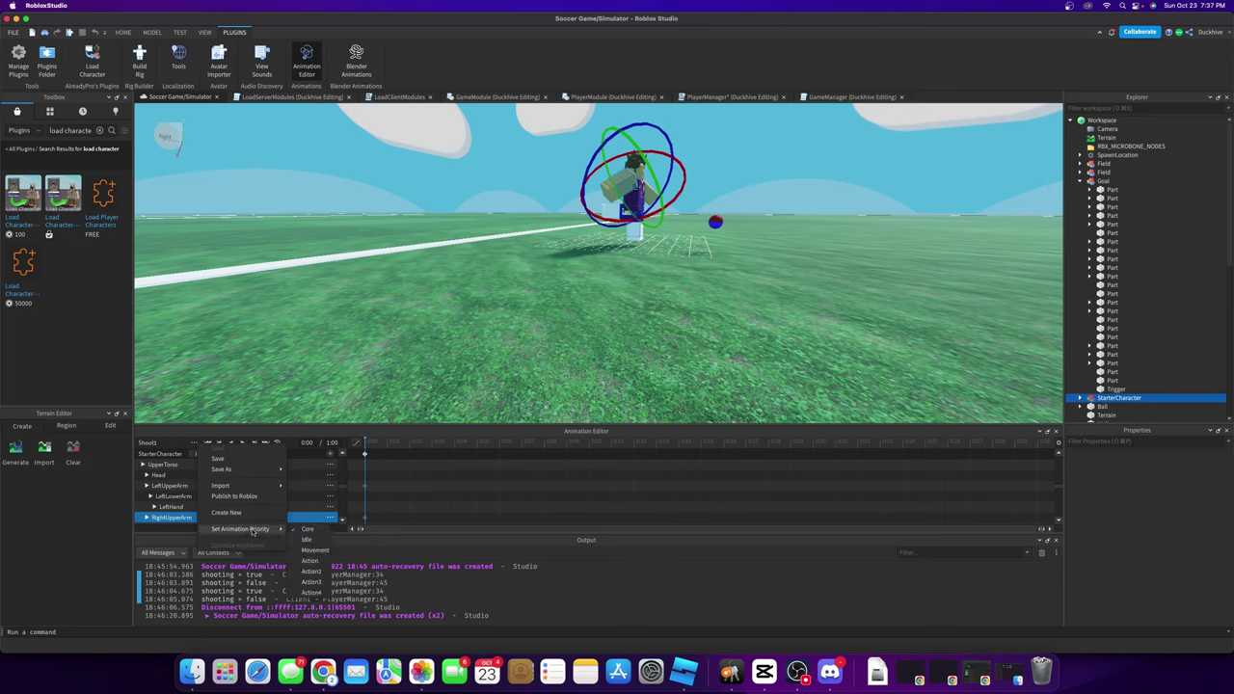
{"action": "left_click", "coordinate": [312, 562]}
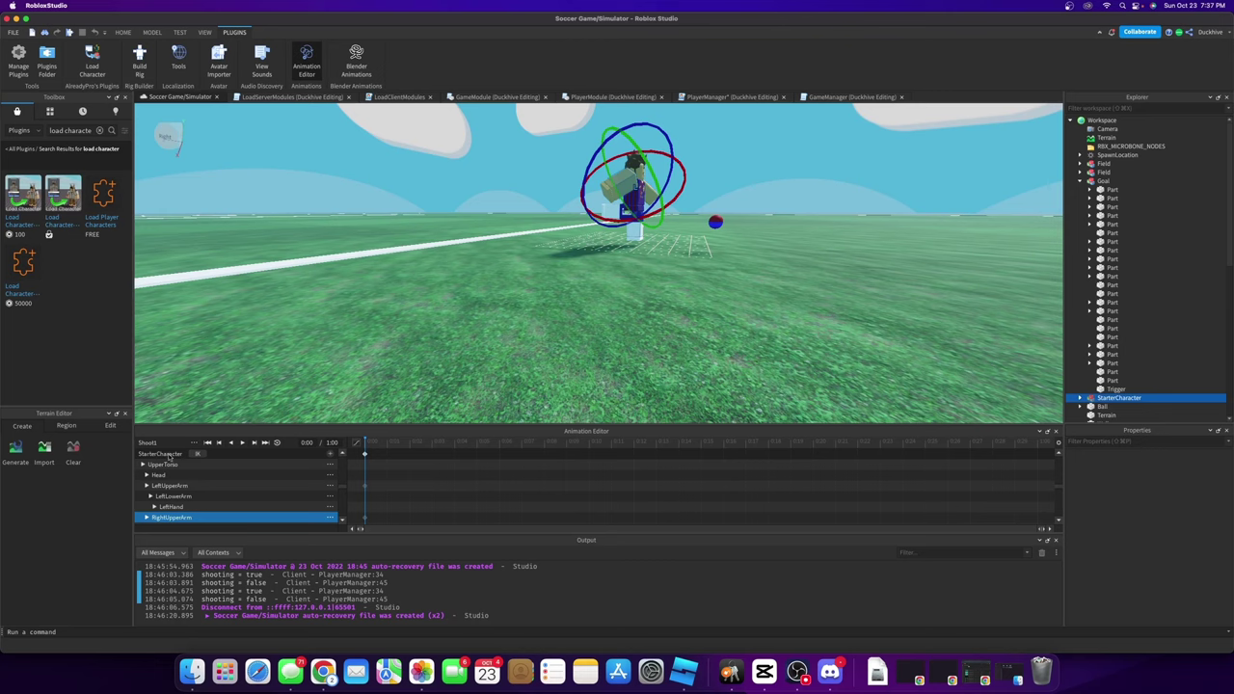
{"action": "left_click", "coordinate": [194, 442]}
{"action": "left_click", "coordinate": [212, 462]}
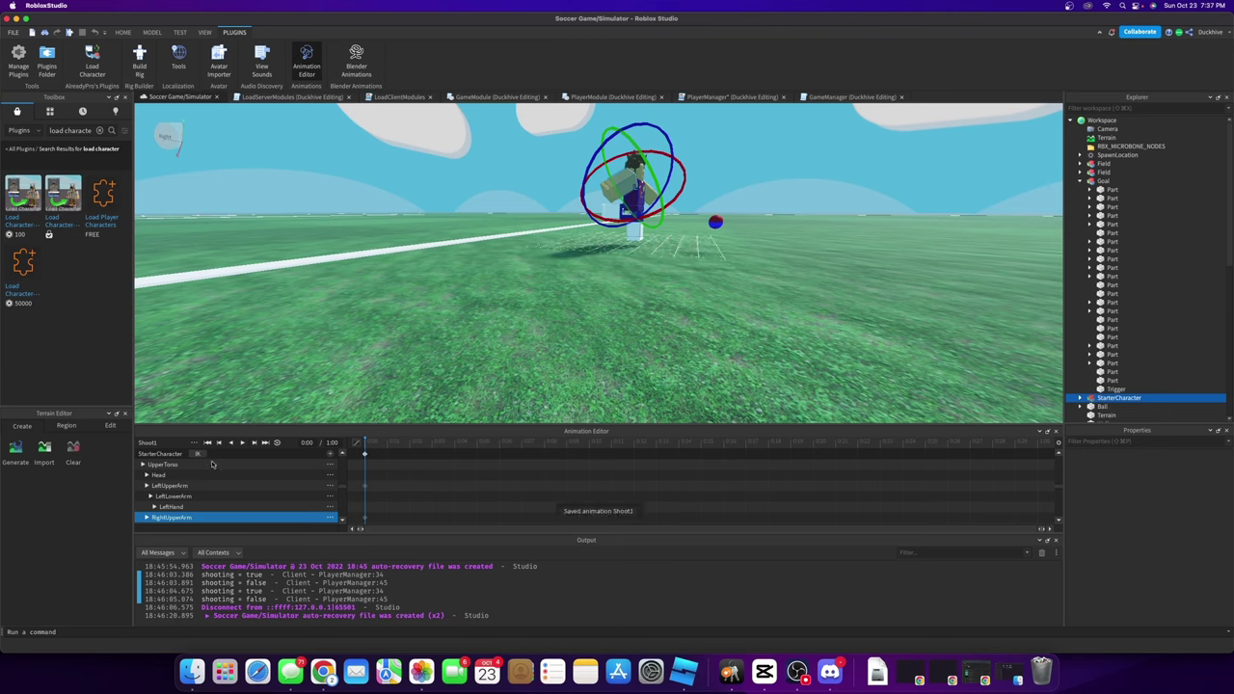
Publish the animation to Roblox with the title Shoot1 and Me as creator
{"action": "left_click", "coordinate": [194, 442]}
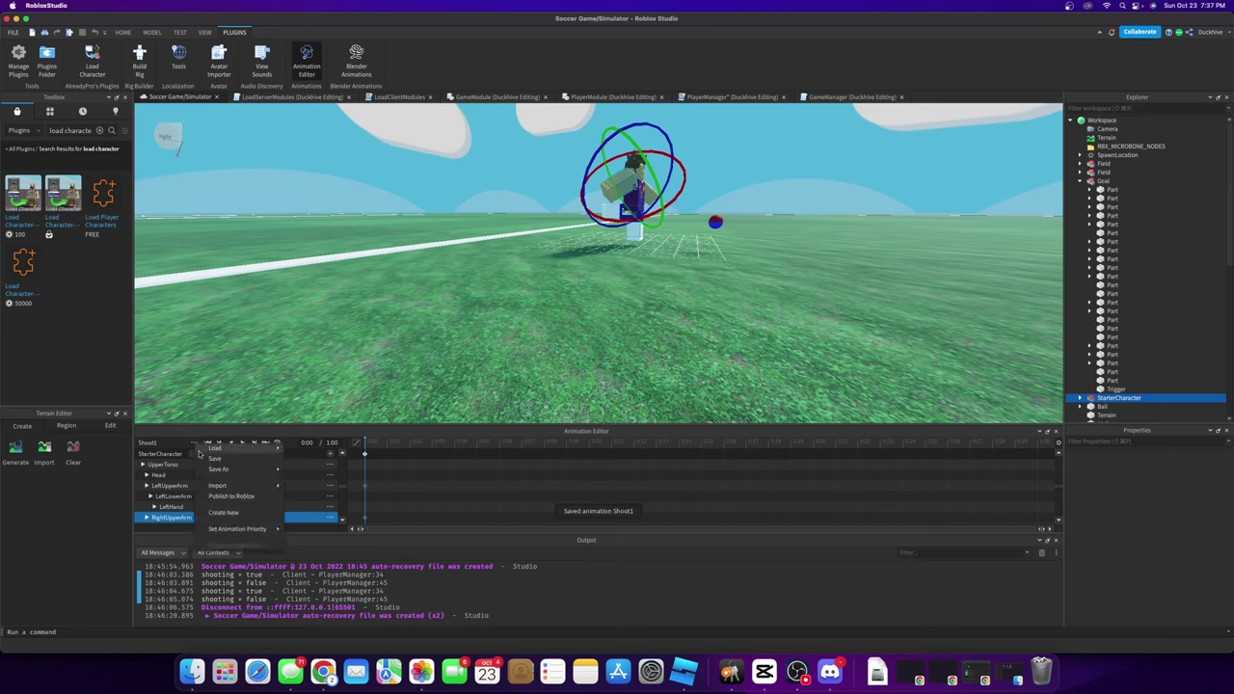
{"action": "left_click", "coordinate": [230, 496]}
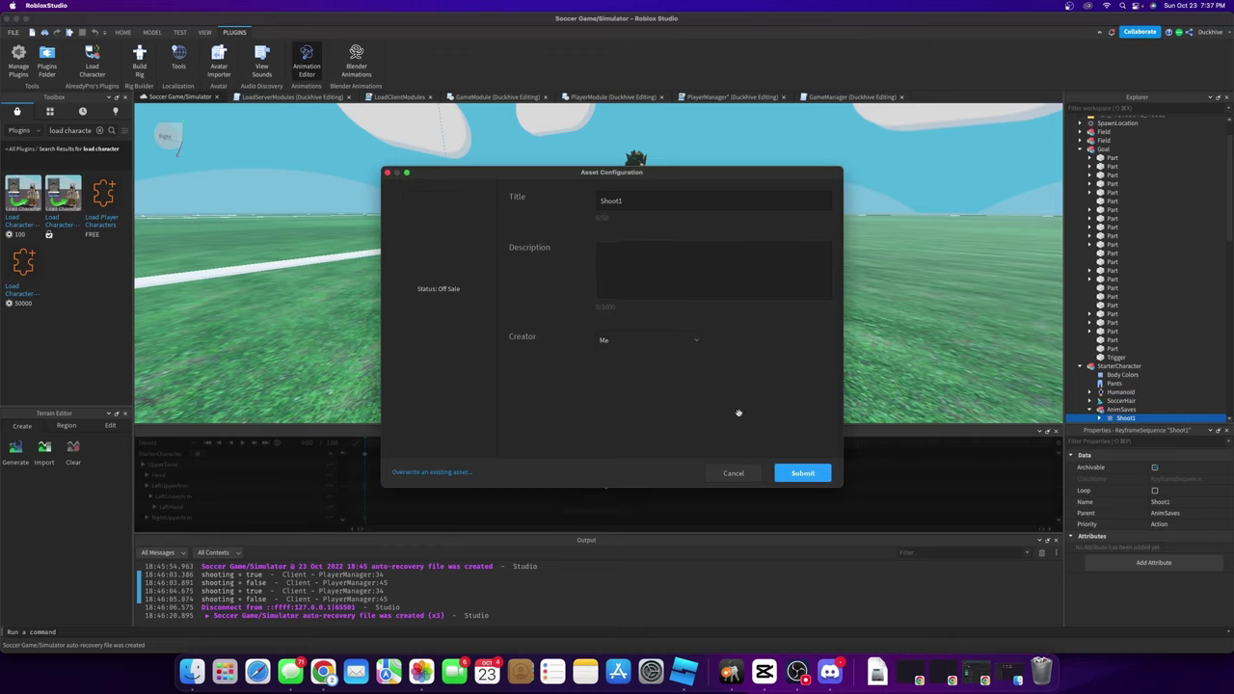
{"action": "left_click", "coordinate": [801, 474]}
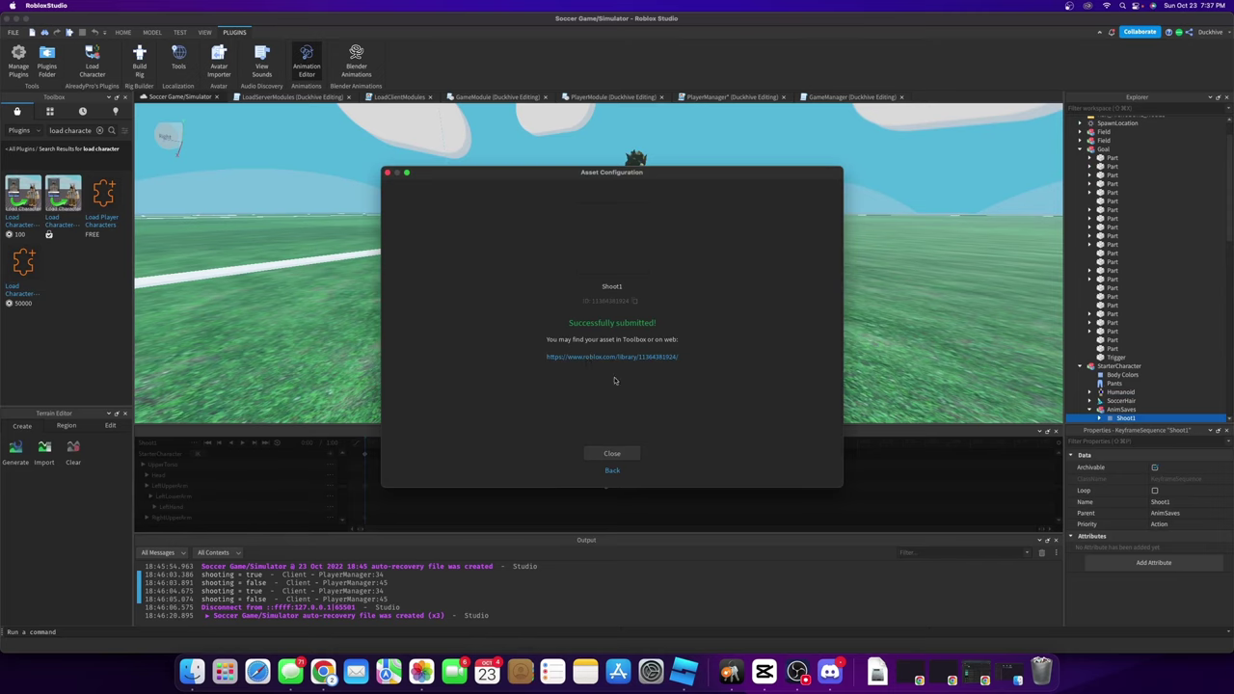
Copy the published animation's asset ID into a new note in Notes, and close the Asset Configuration dialog in Roblox Studio
{"action": "left_click", "coordinate": [633, 302]}
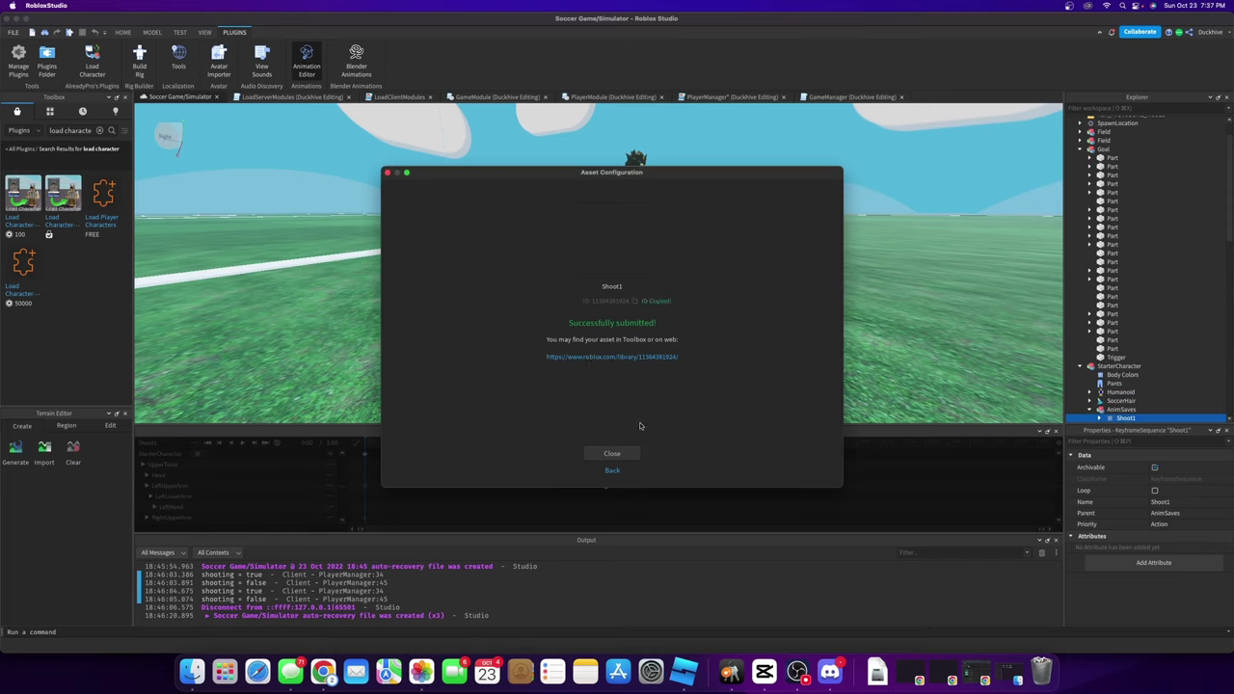
{"action": "left_click", "coordinate": [585, 666]}
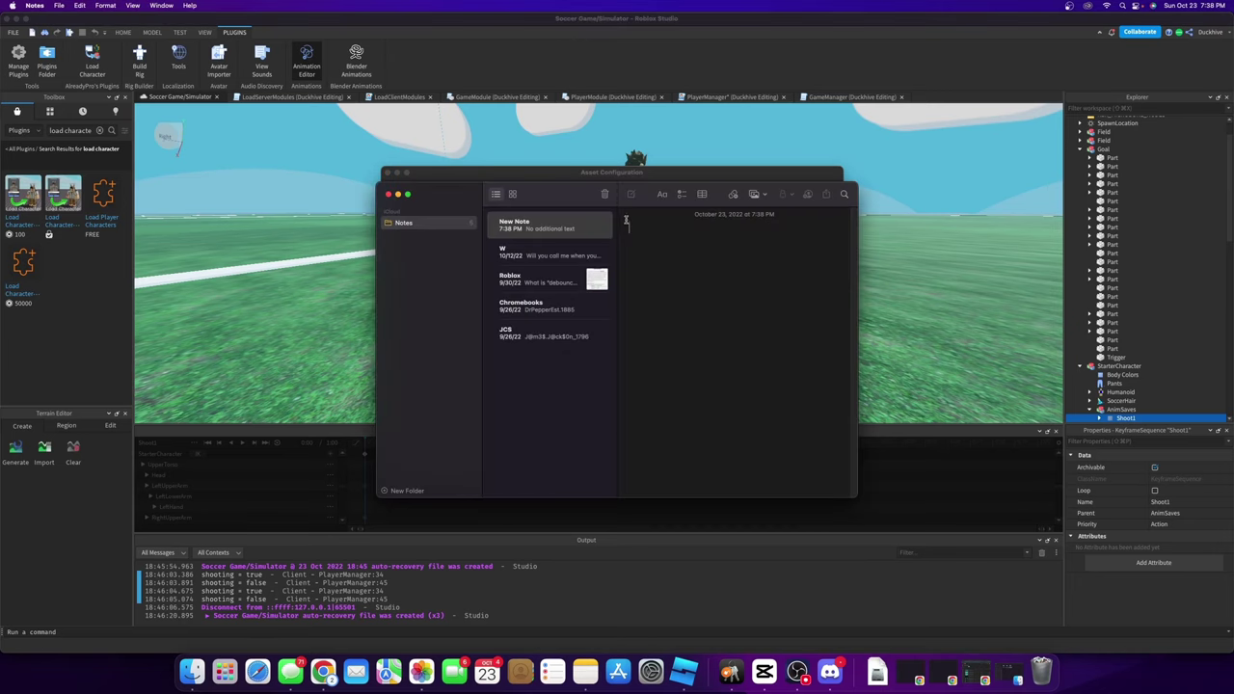
{"action": "key", "text": "super+v"}
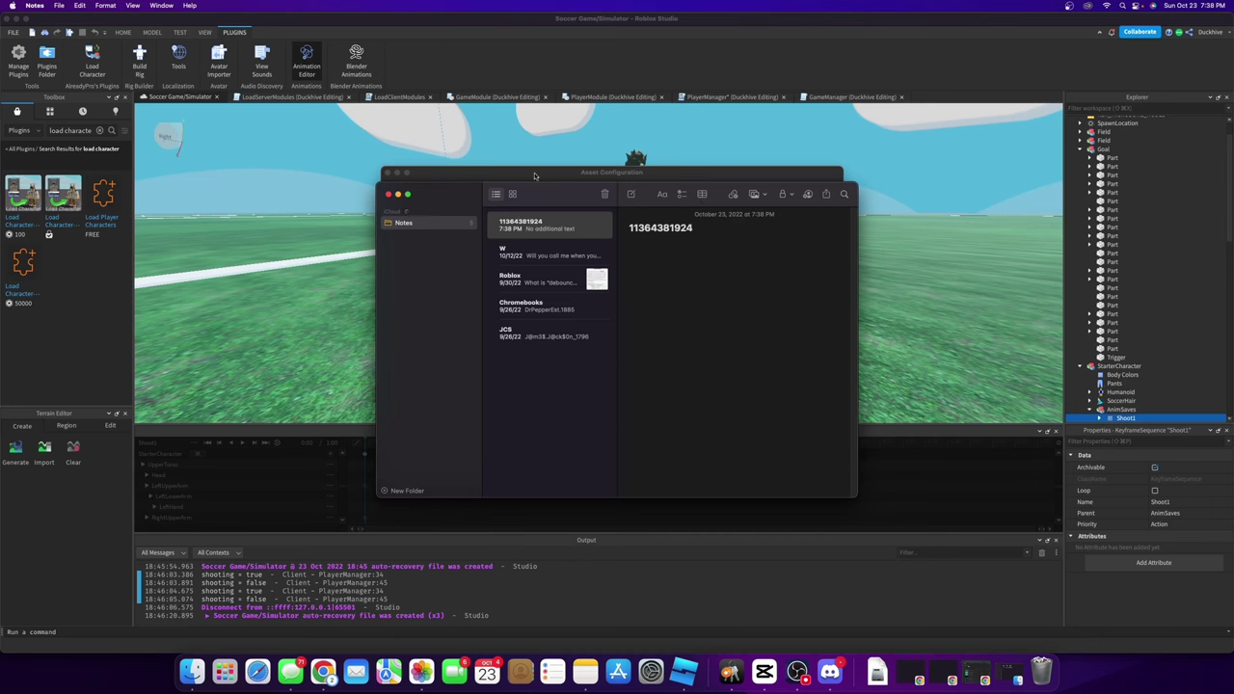
{"action": "left_click", "coordinate": [534, 175]}
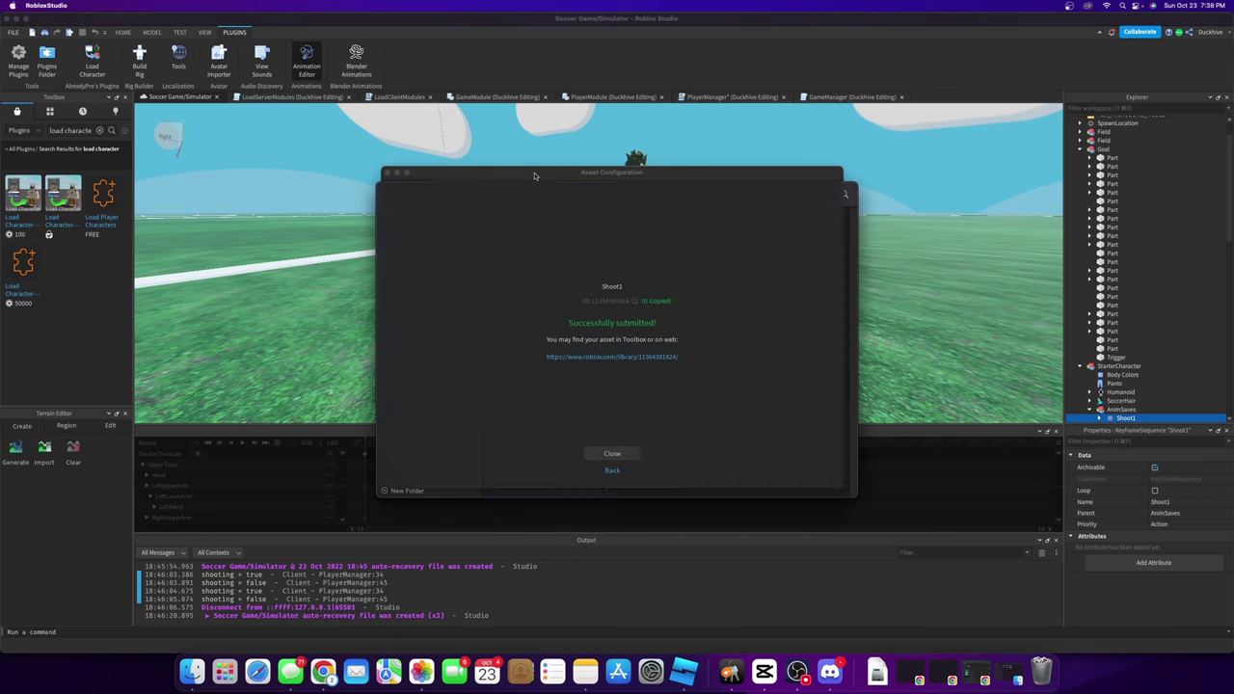
{"action": "left_click", "coordinate": [611, 454]}
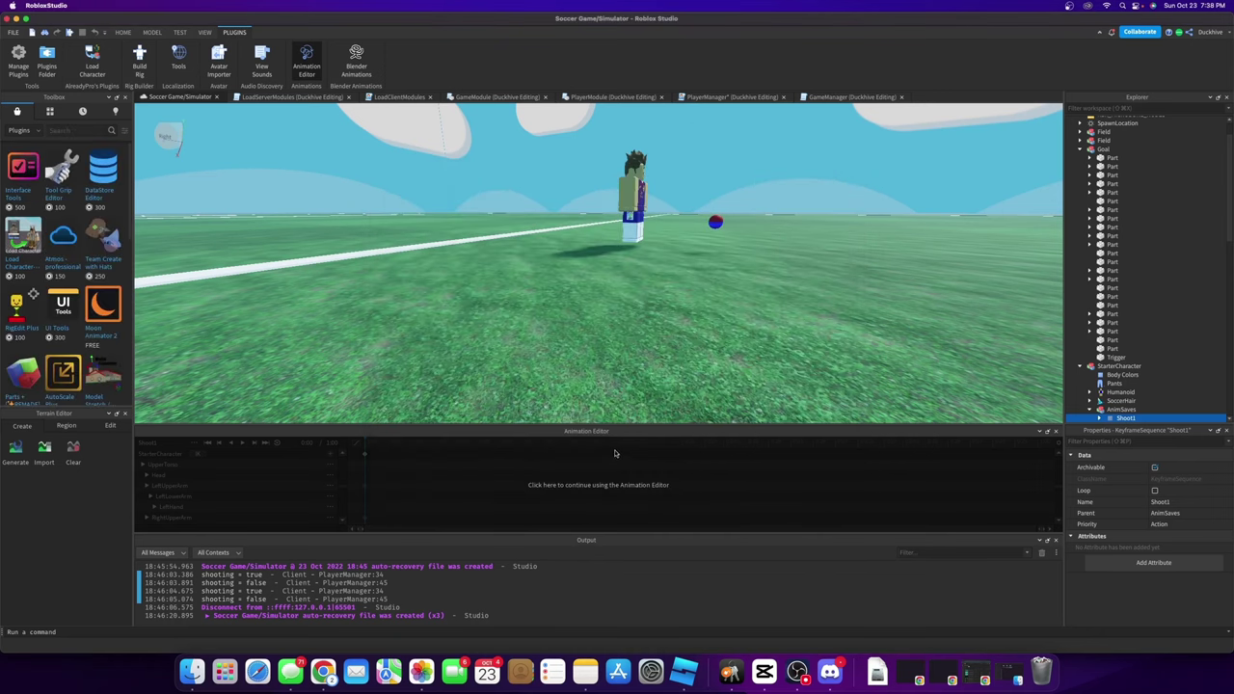
{"action": "scroll", "coordinate": [1134, 387], "scroll_direction": "down", "scroll_amount": 3}
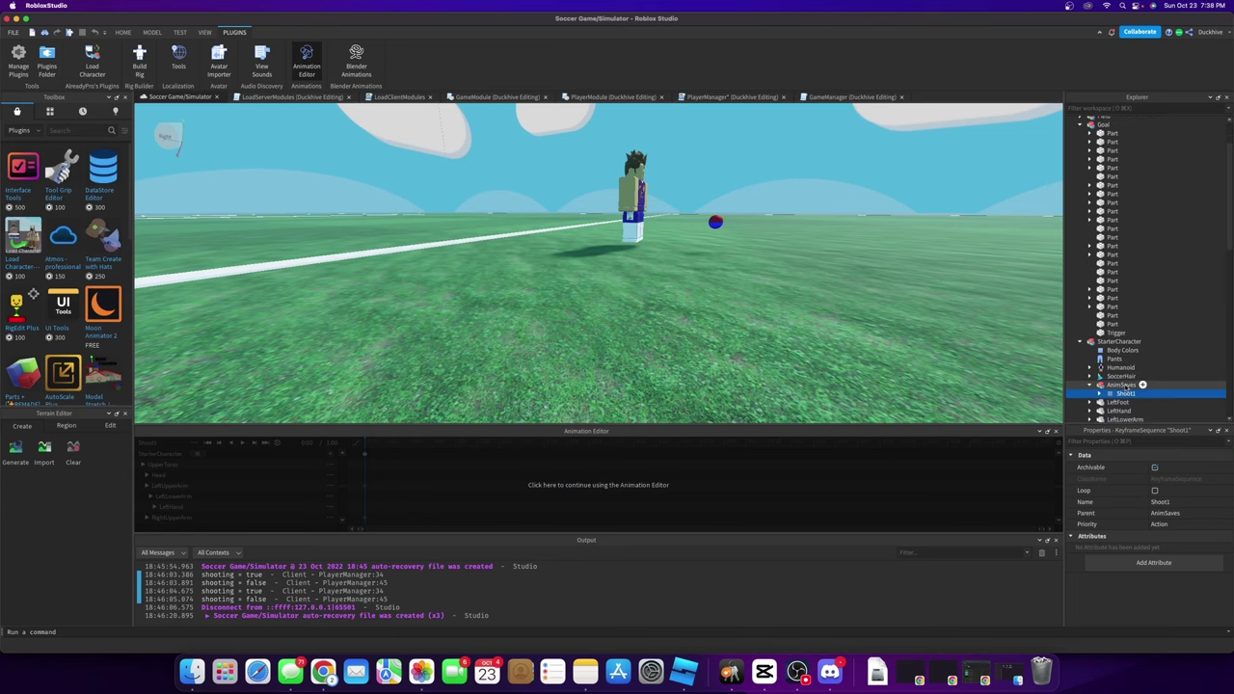
Paste the Animate script into StarterCharacterScripts under StarterPlayer
{"action": "scroll", "coordinate": [1142, 385], "scroll_direction": "down", "scroll_amount": 3}
{"action": "scroll", "coordinate": [1154, 381], "scroll_direction": "down", "scroll_amount": 2}
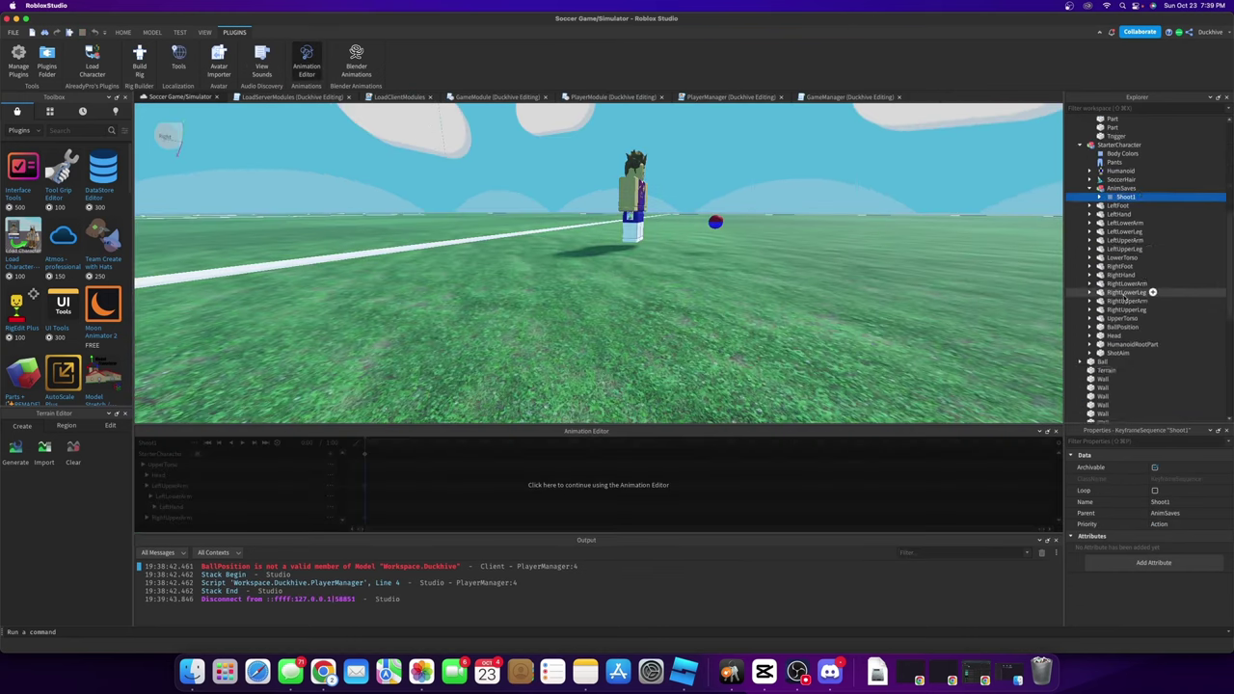
{"action": "scroll", "coordinate": [1130, 297], "scroll_direction": "down", "scroll_amount": 2}
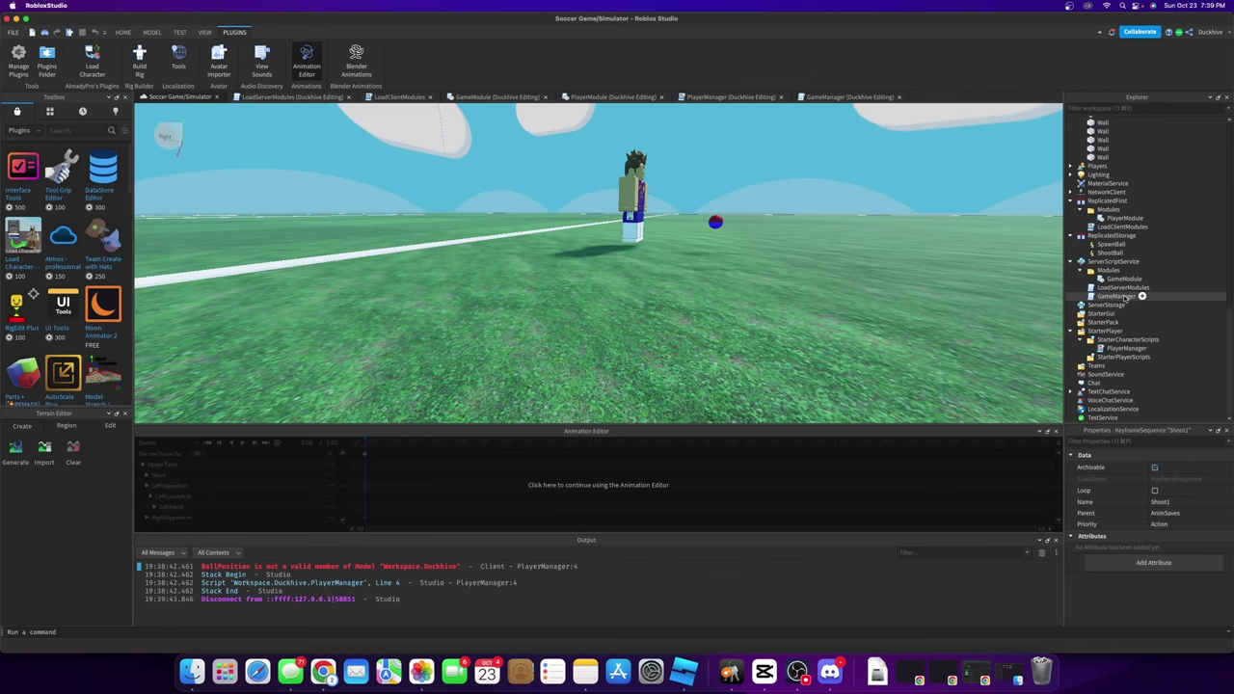
{"action": "right_click", "coordinate": [1152, 342]}
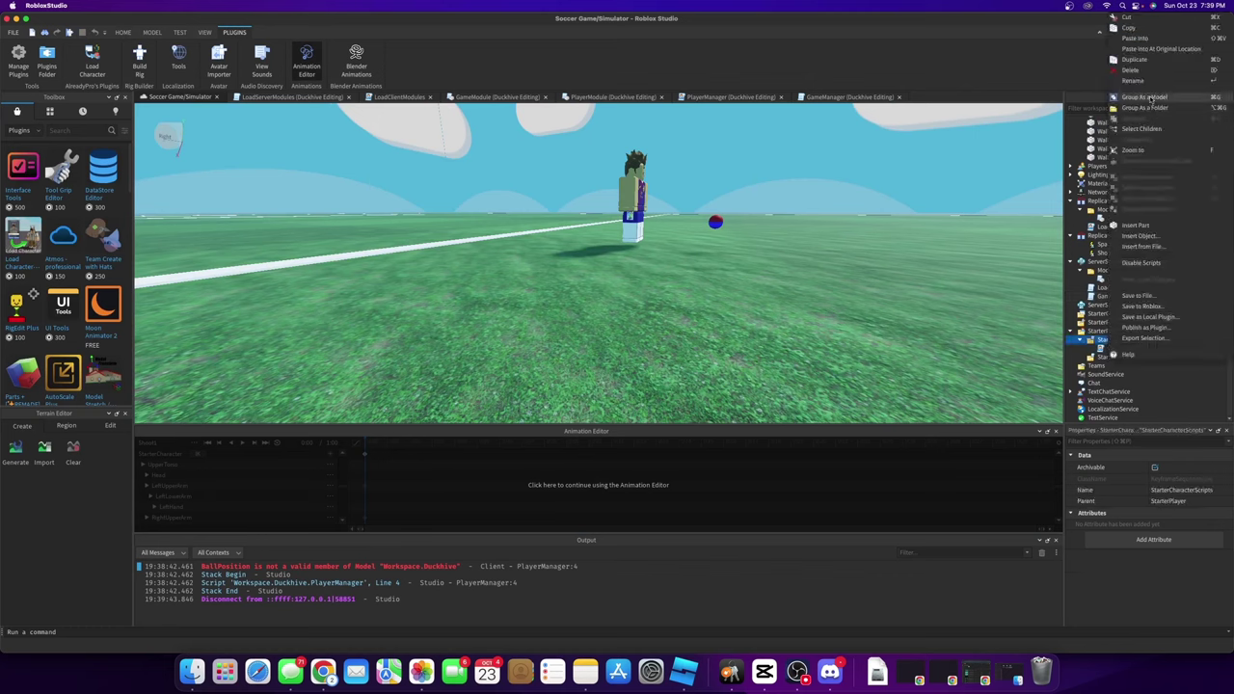
{"action": "left_click", "coordinate": [1145, 41]}
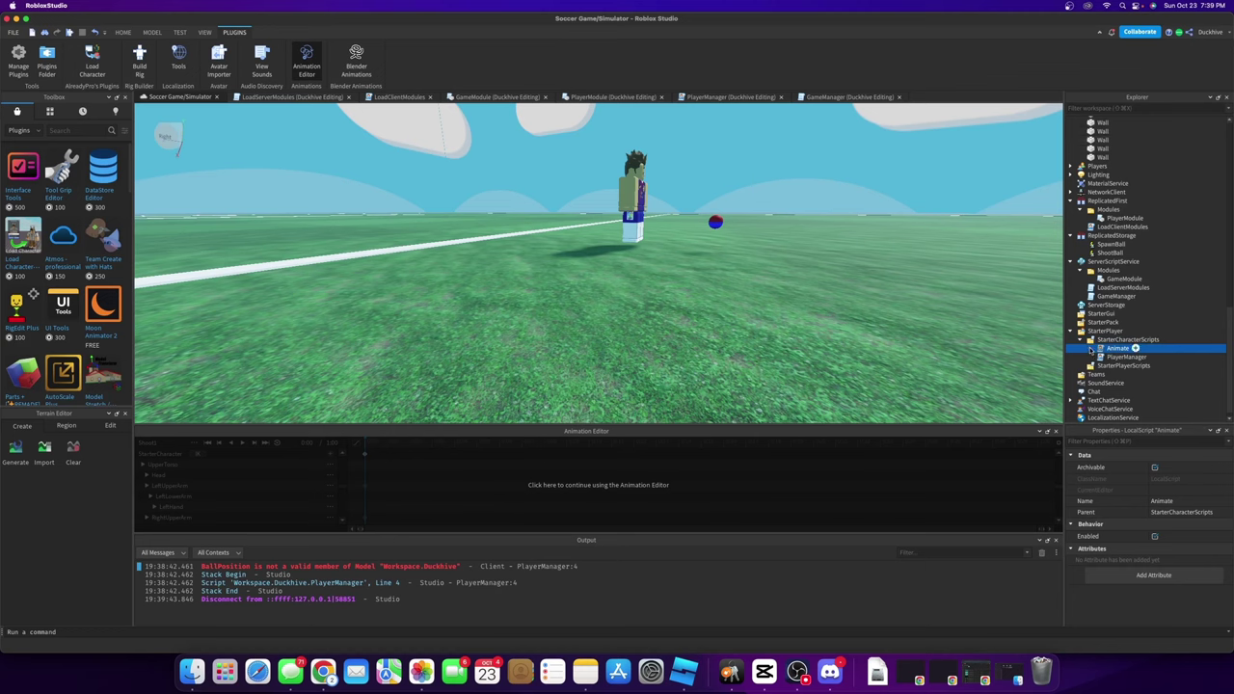
Duplicate the jump value inside the Animate script and rename the copy shoot1
{"action": "left_click", "coordinate": [1092, 350]}
{"action": "scroll", "coordinate": [1099, 363], "scroll_direction": "down", "scroll_amount": 1}
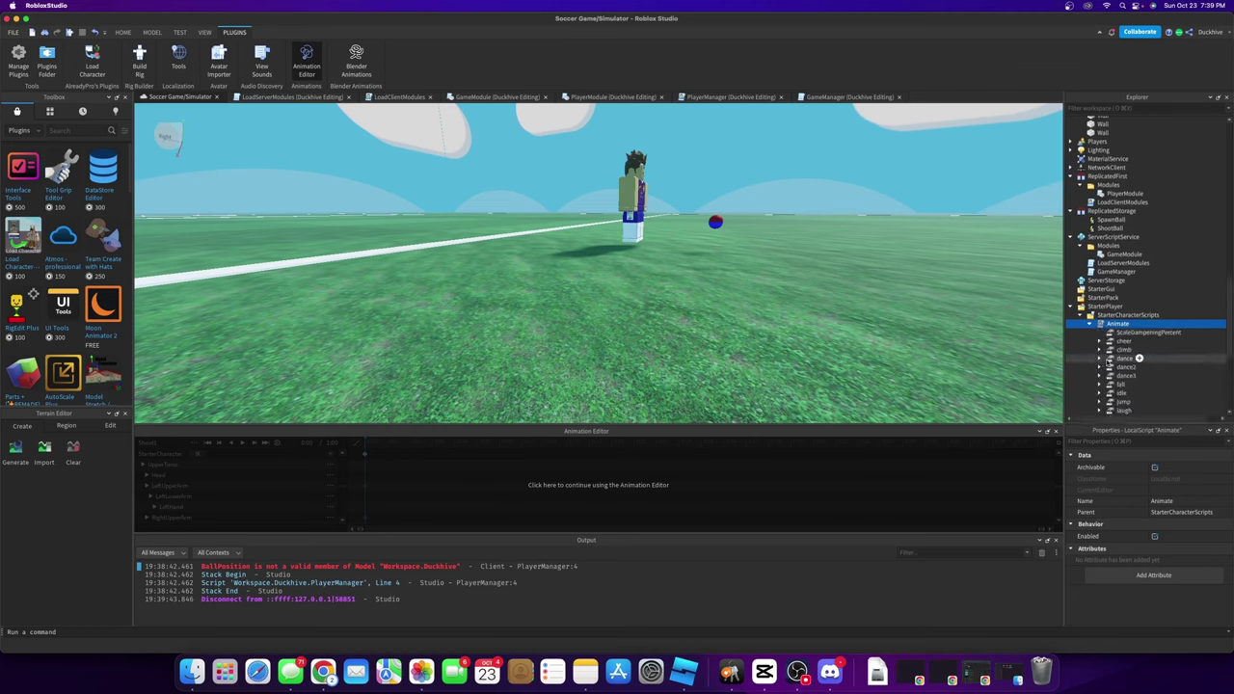
{"action": "scroll", "coordinate": [1138, 358], "scroll_direction": "down", "scroll_amount": 4}
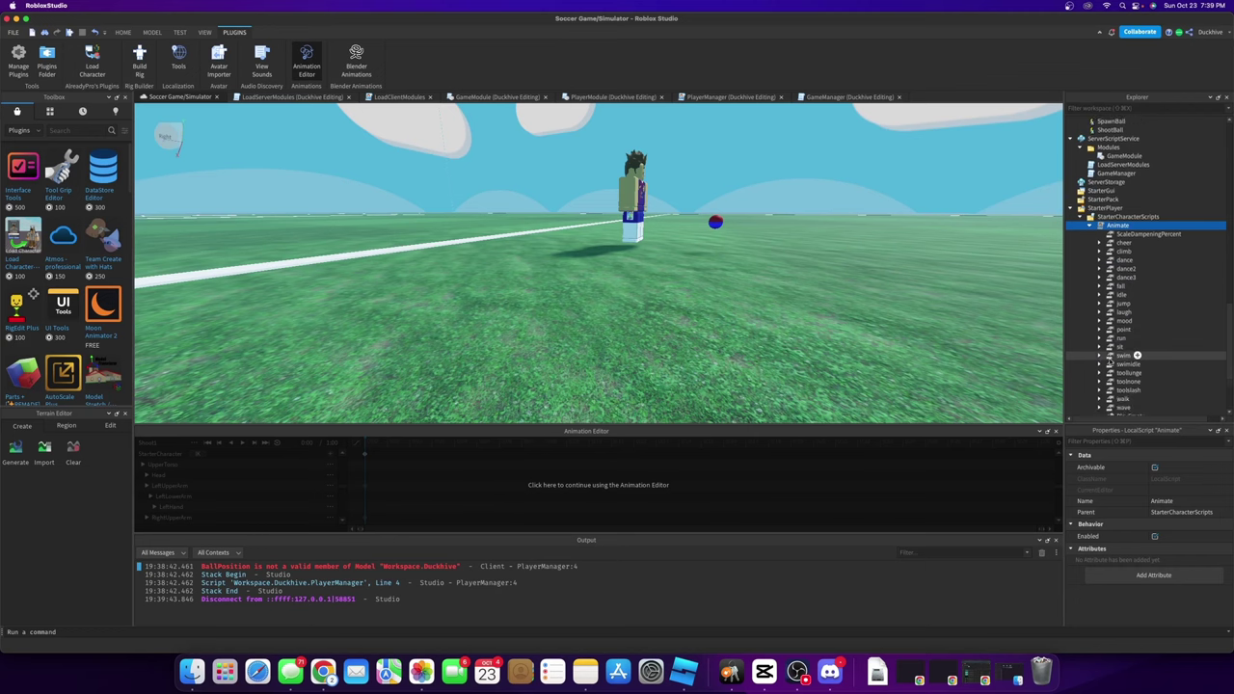
{"action": "scroll", "coordinate": [1137, 356], "scroll_direction": "down", "scroll_amount": 1}
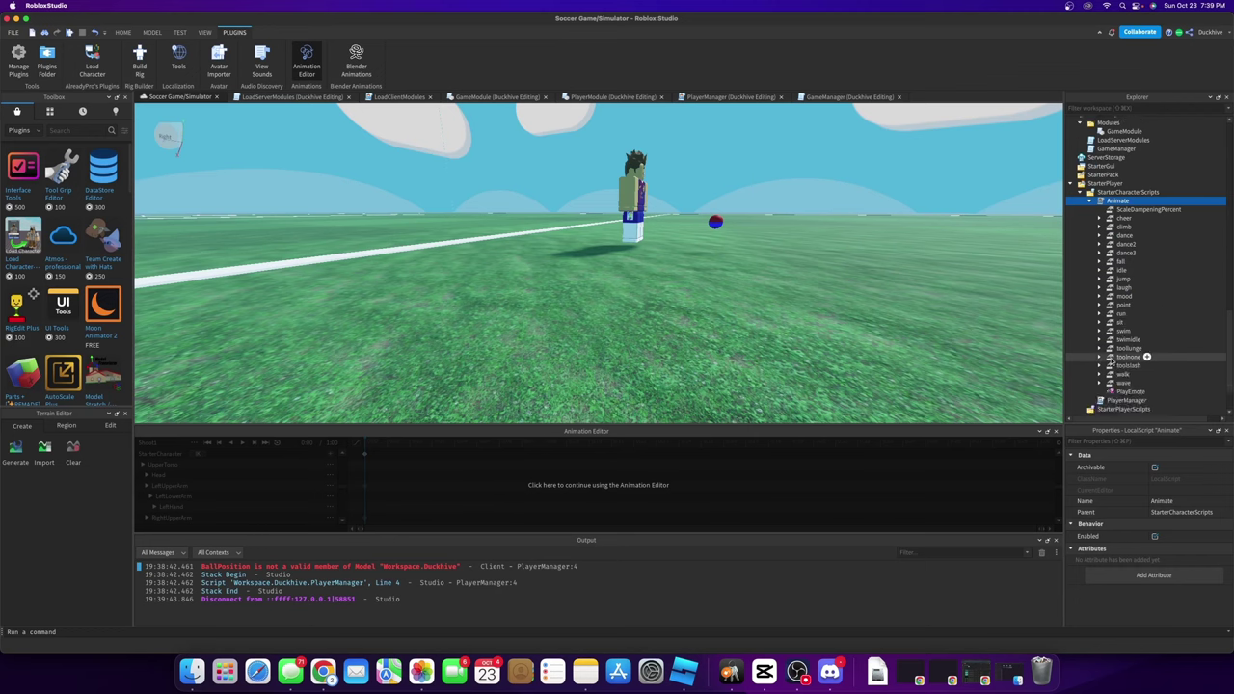
{"action": "left_click", "coordinate": [1123, 280]}
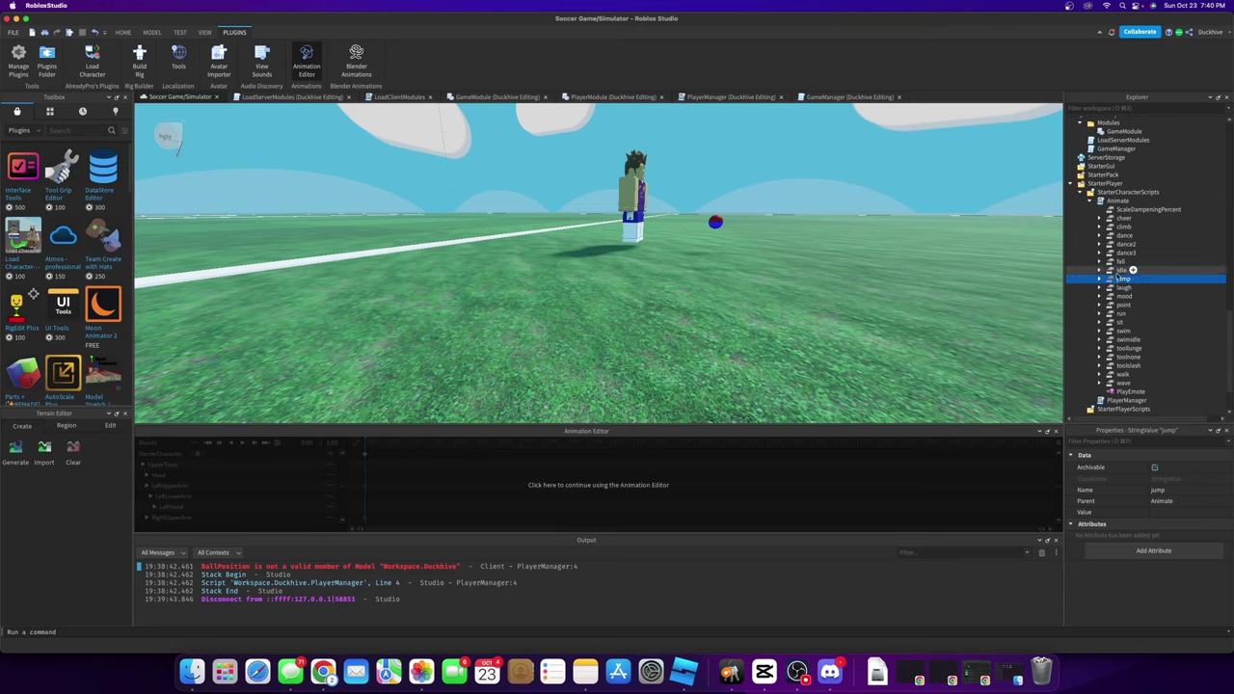
{"action": "key", "text": "super+d"}
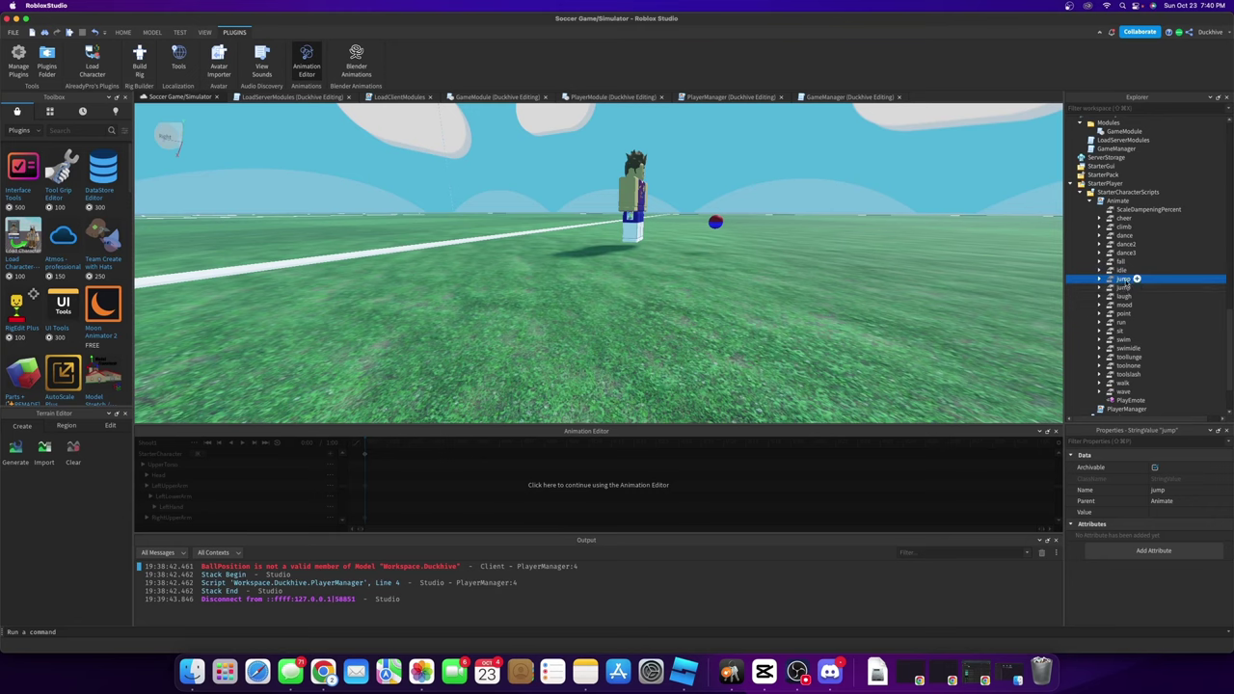
{"action": "double_click", "coordinate": [1124, 280]}
{"action": "type", "text": "shoot1"}
{"action": "key", "text": "Return"}
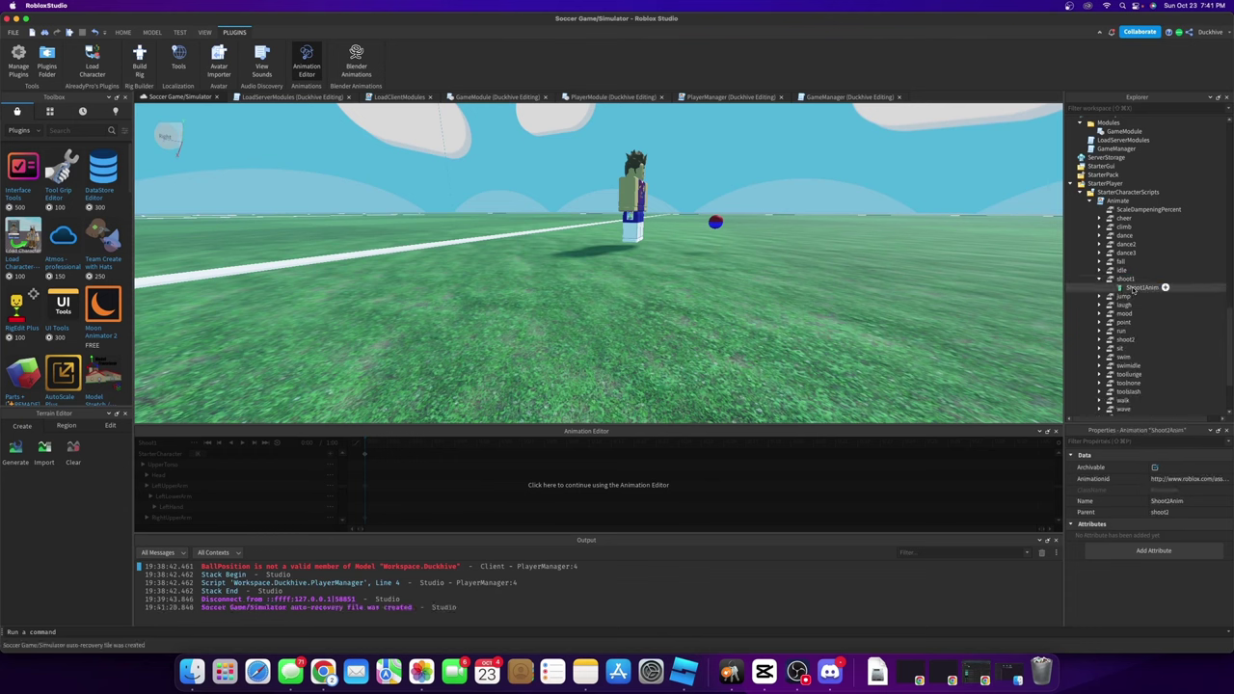
{"action": "left_click", "coordinate": [1134, 289]}
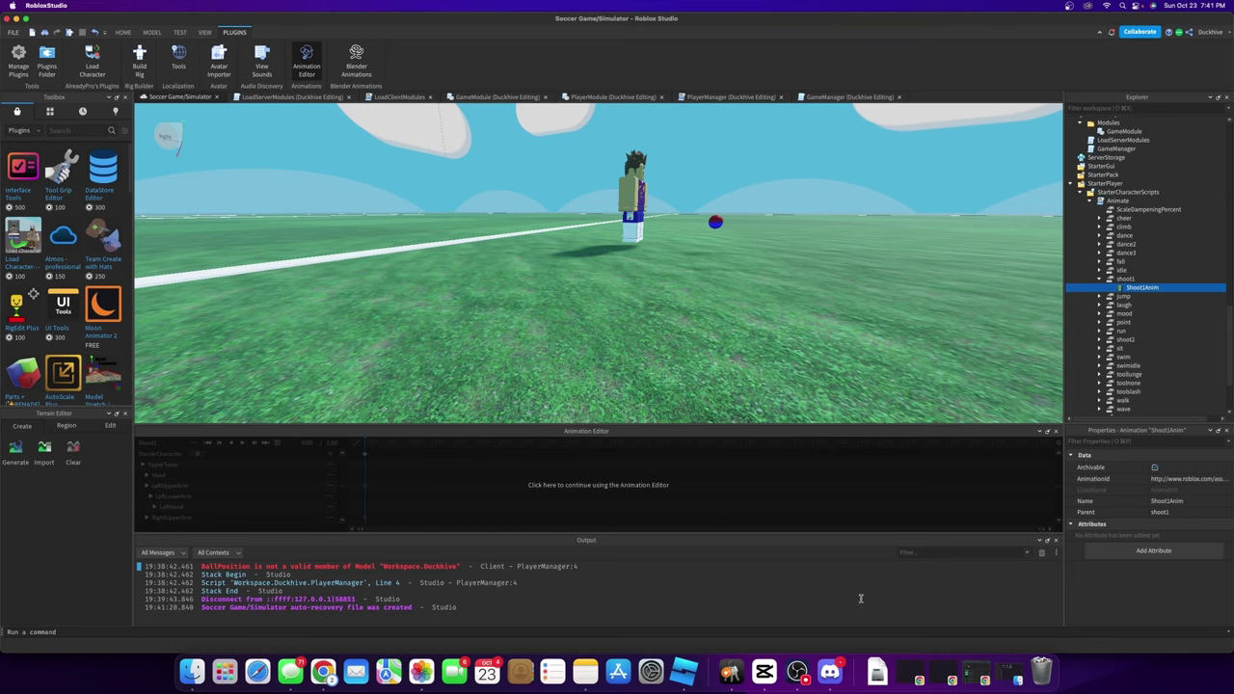
{"action": "left_click", "coordinate": [585, 672]}
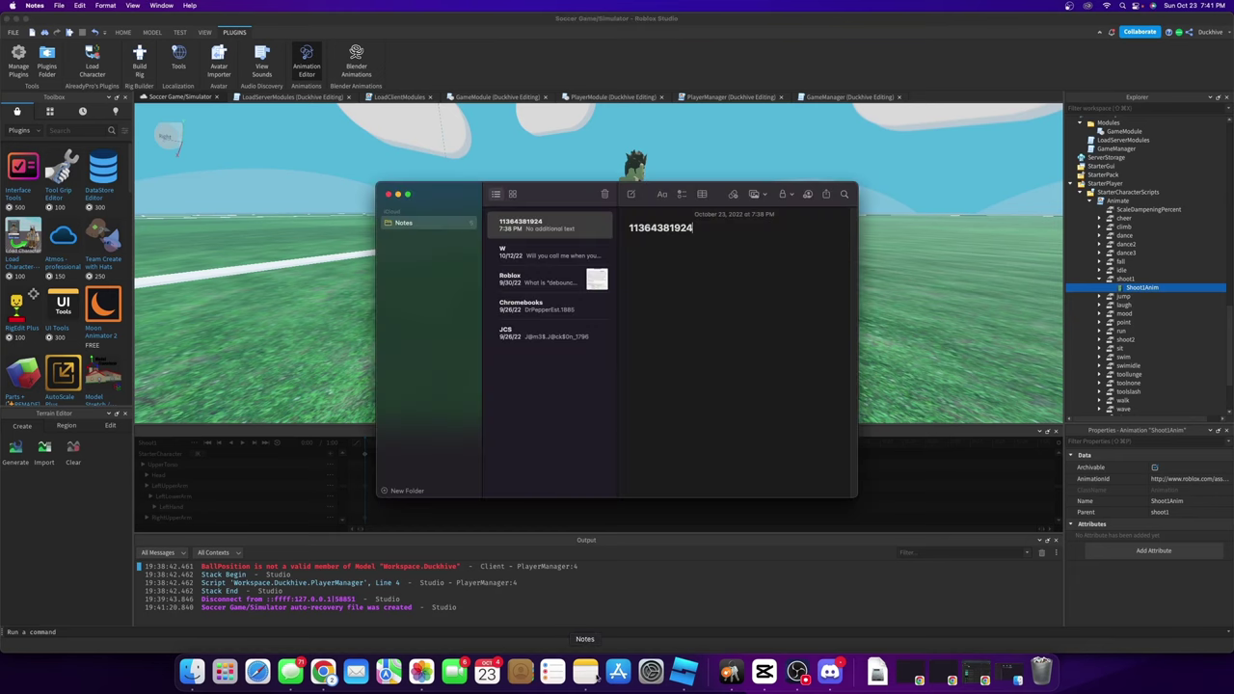
{"action": "left_click_drag", "start_coordinate": [696, 227], "coordinate": [530, 221]}
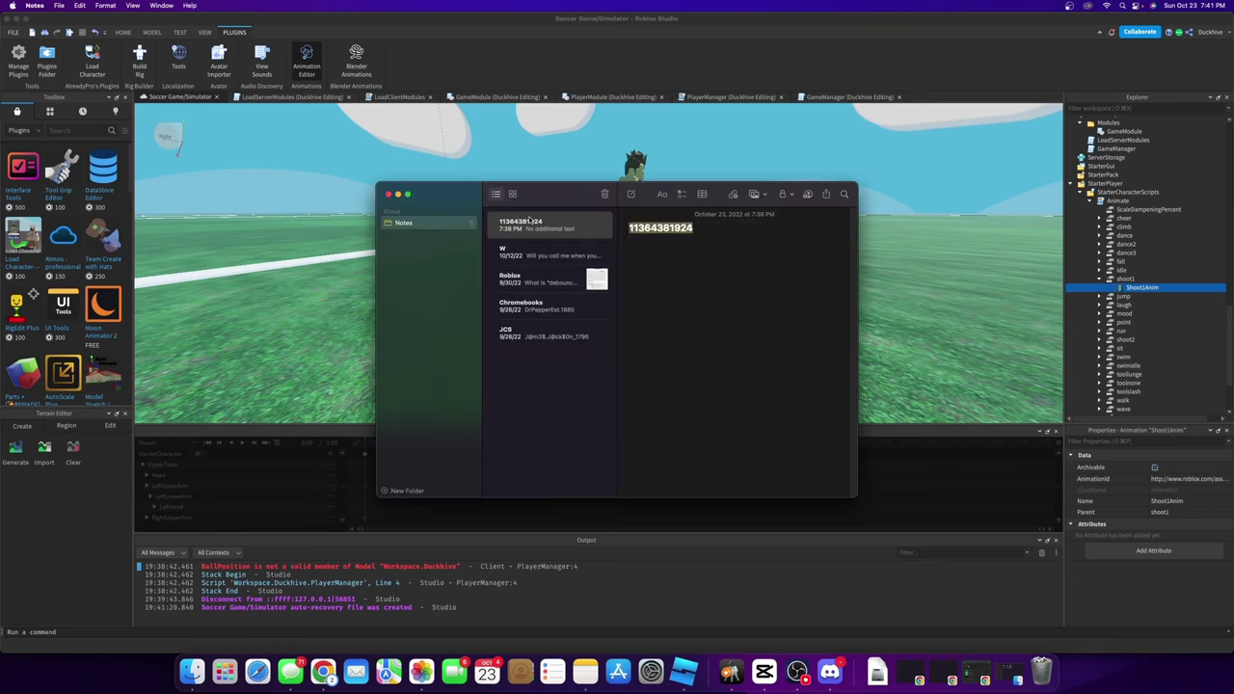
{"action": "key", "text": "super+c"}
{"action": "left_click", "coordinate": [1184, 480]}
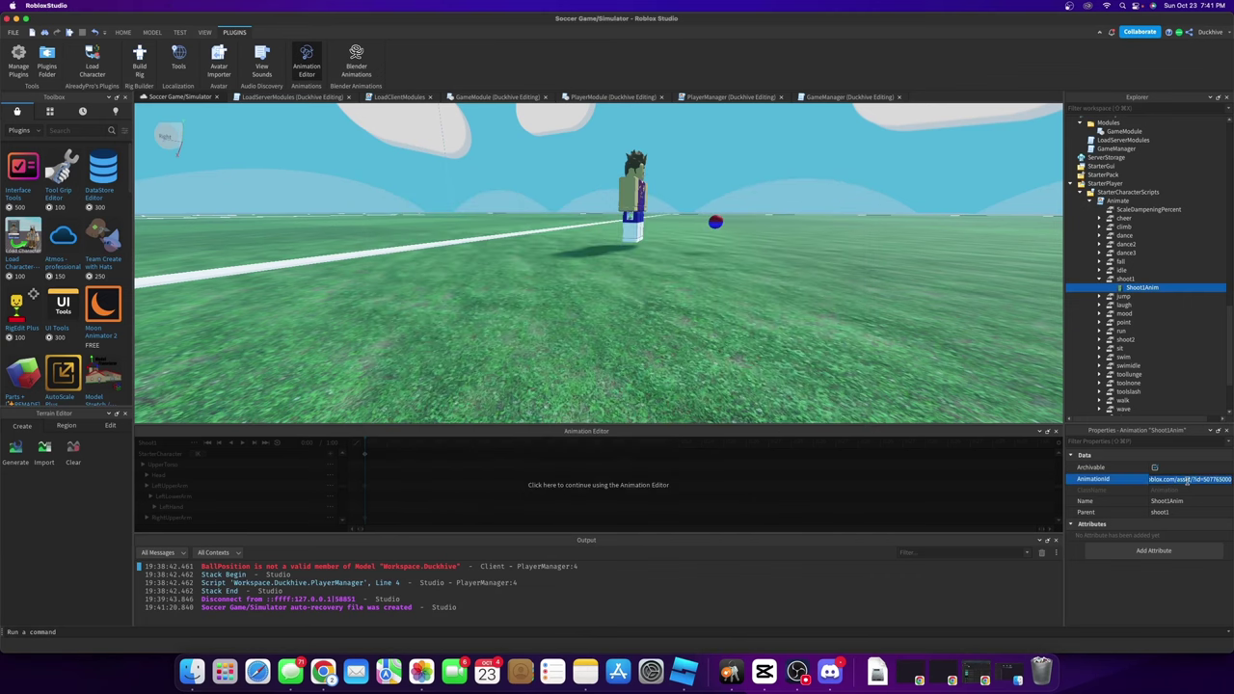
{"action": "key", "text": "super+v"}
{"action": "key", "text": "Return"}
Create a new animation named Shoot2 for StarterCharacter in the Animation Editor
{"action": "scroll", "coordinate": [1082, 186], "scroll_direction": "up", "scroll_amount": 10}
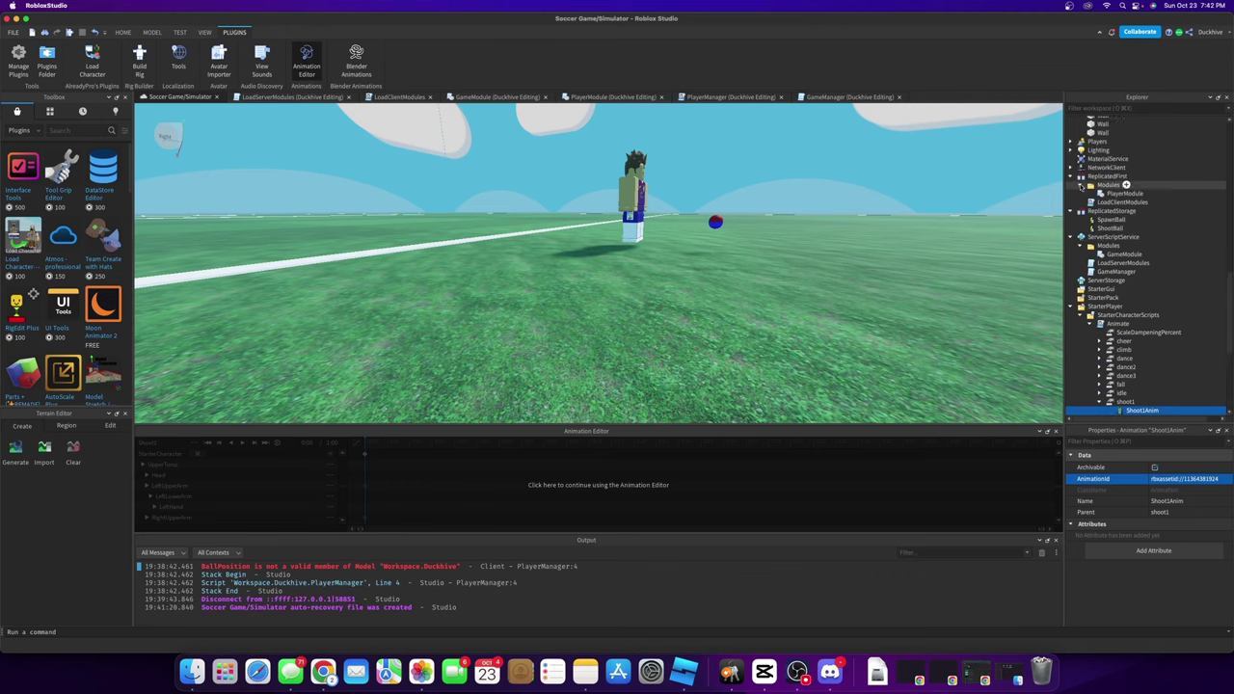
{"action": "scroll", "coordinate": [1081, 186], "scroll_direction": "up", "scroll_amount": 10}
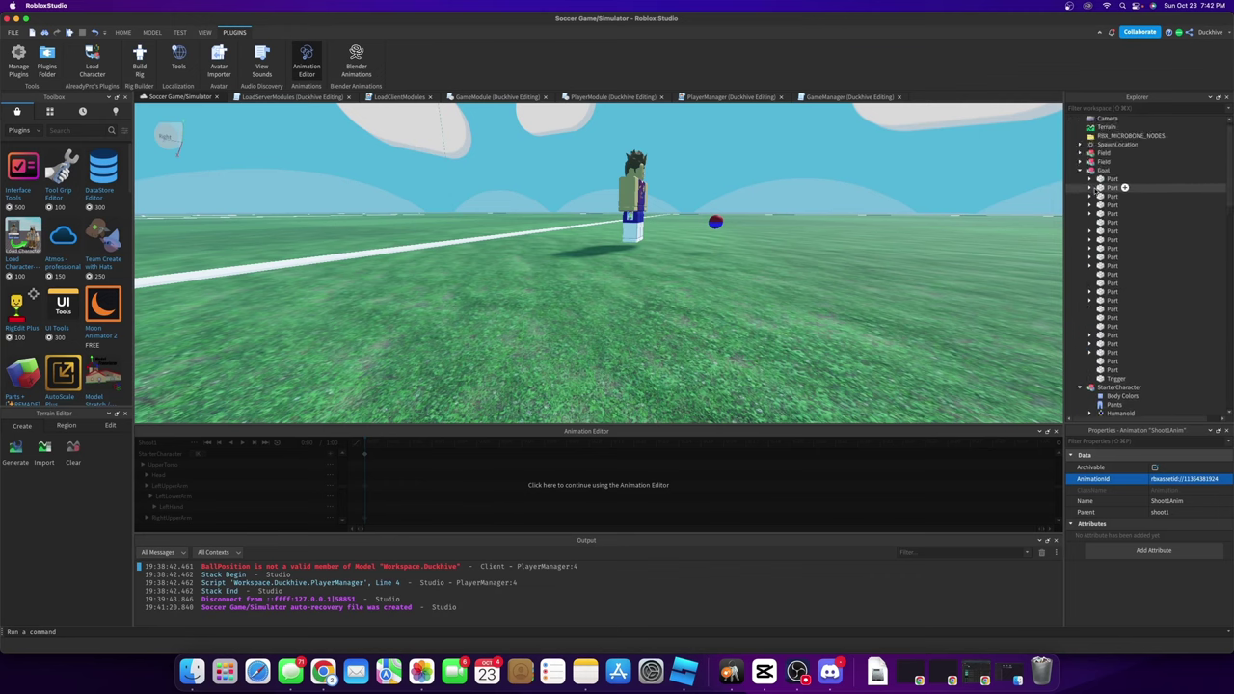
{"action": "left_click", "coordinate": [598, 484]}
{"action": "left_click", "coordinate": [194, 444]}
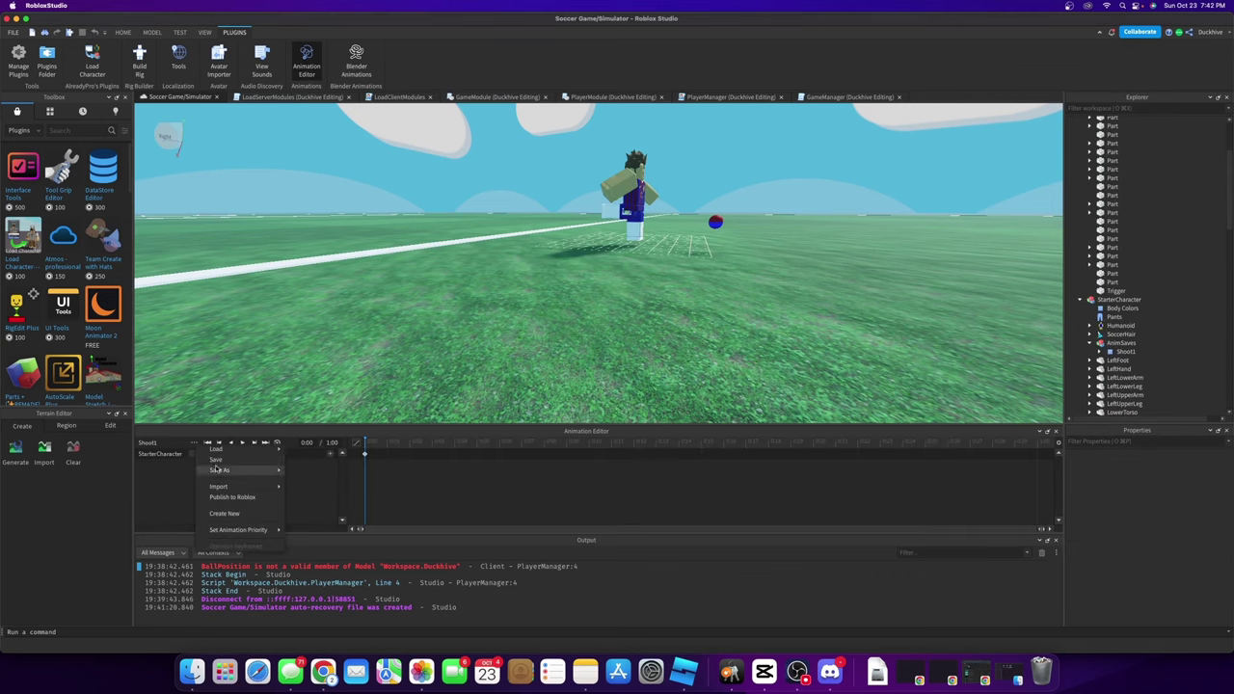
{"action": "left_click", "coordinate": [223, 512]}
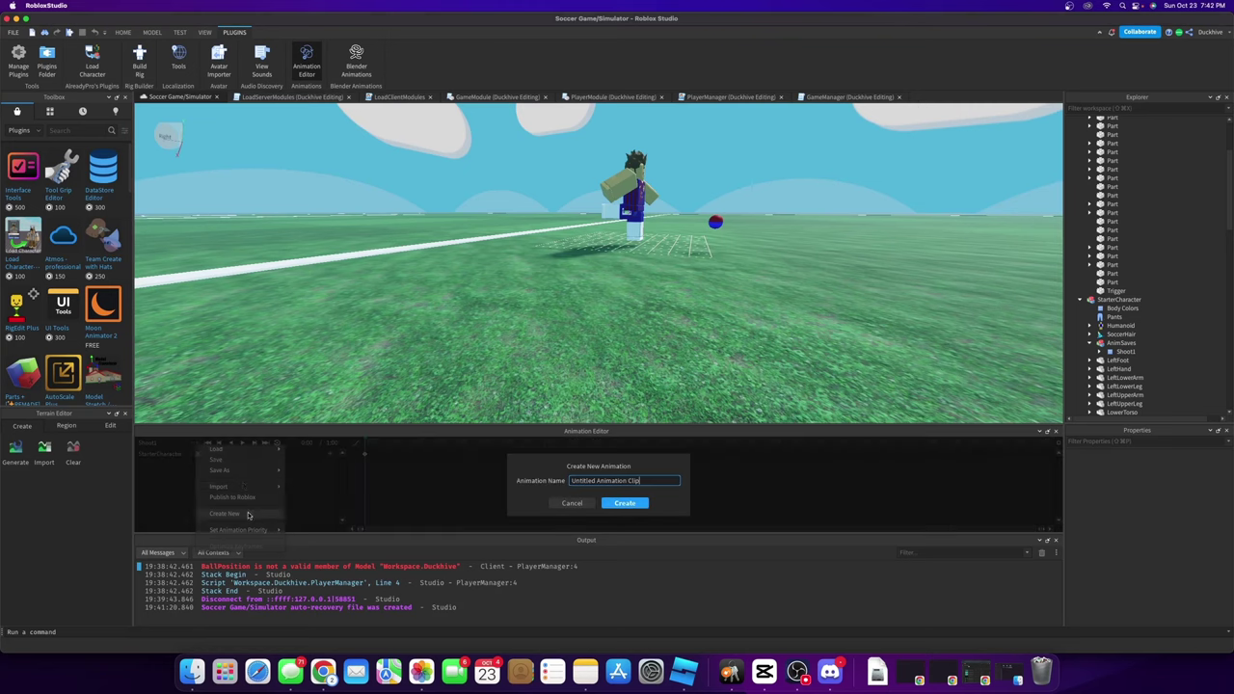
{"action": "left_click_drag", "start_coordinate": [643, 481], "coordinate": [429, 482]}
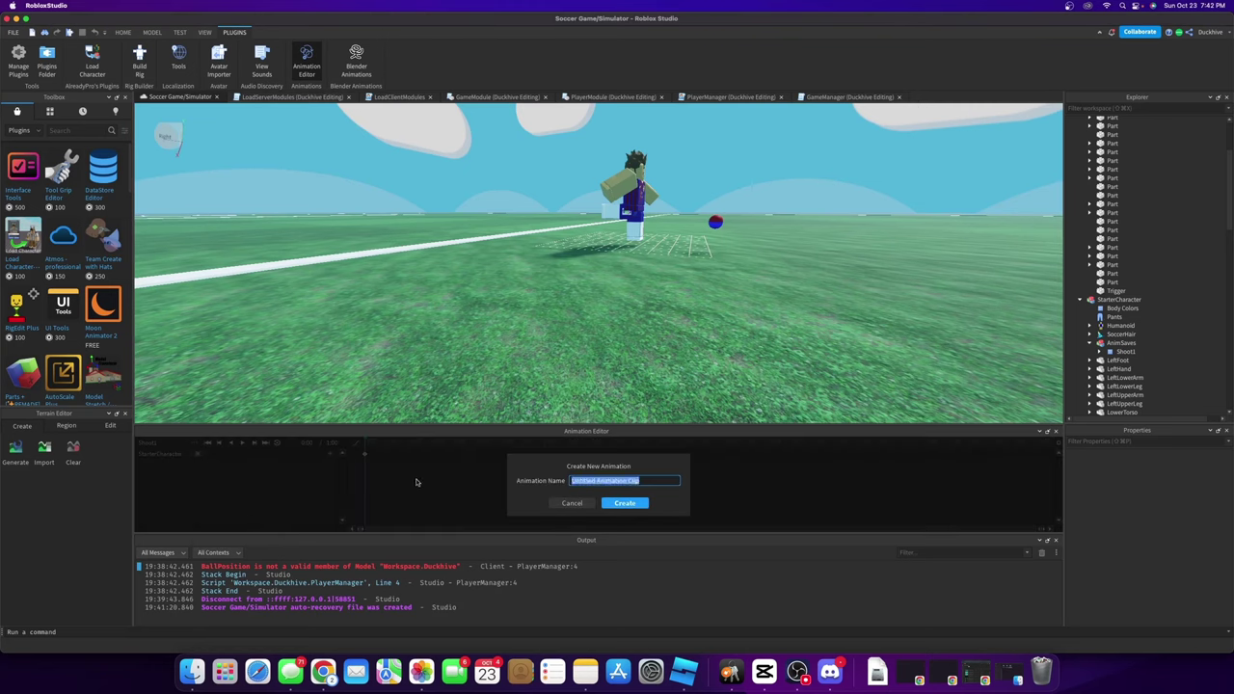
{"action": "type", "text": "Shoot2"}
{"action": "key", "text": "Return"}
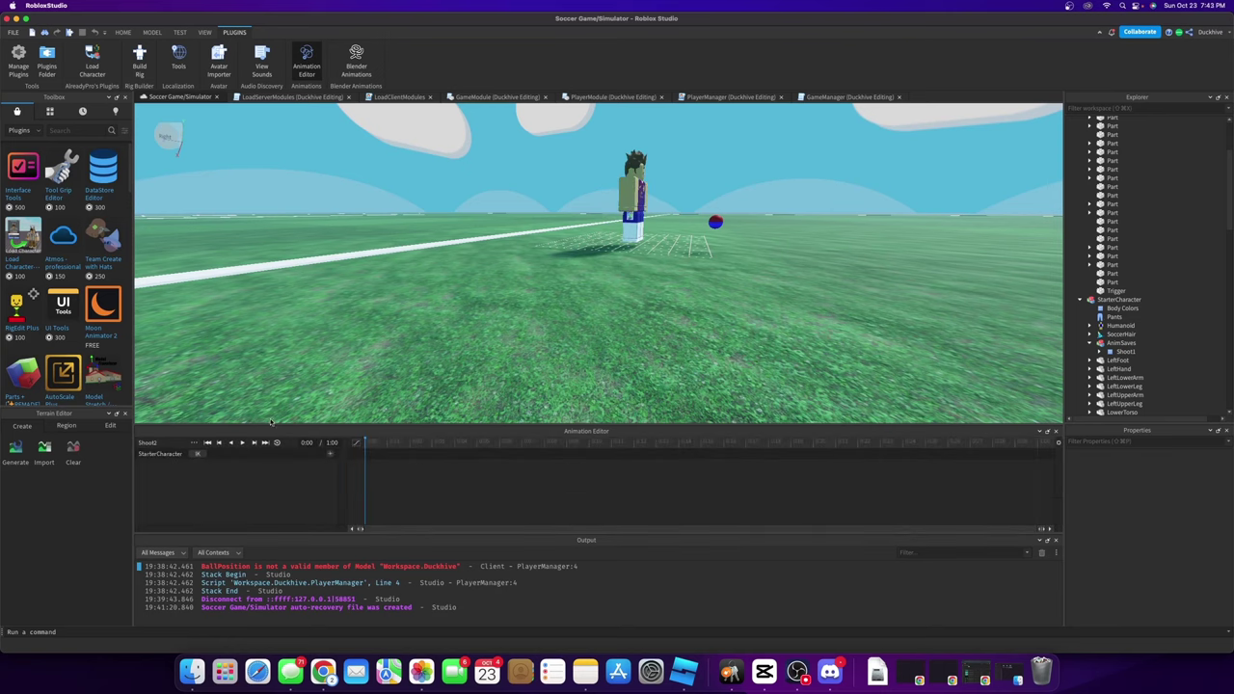
Add all body parts to the Shoot2 animation's tracks and set its animation priority
{"action": "left_click", "coordinate": [329, 455]}
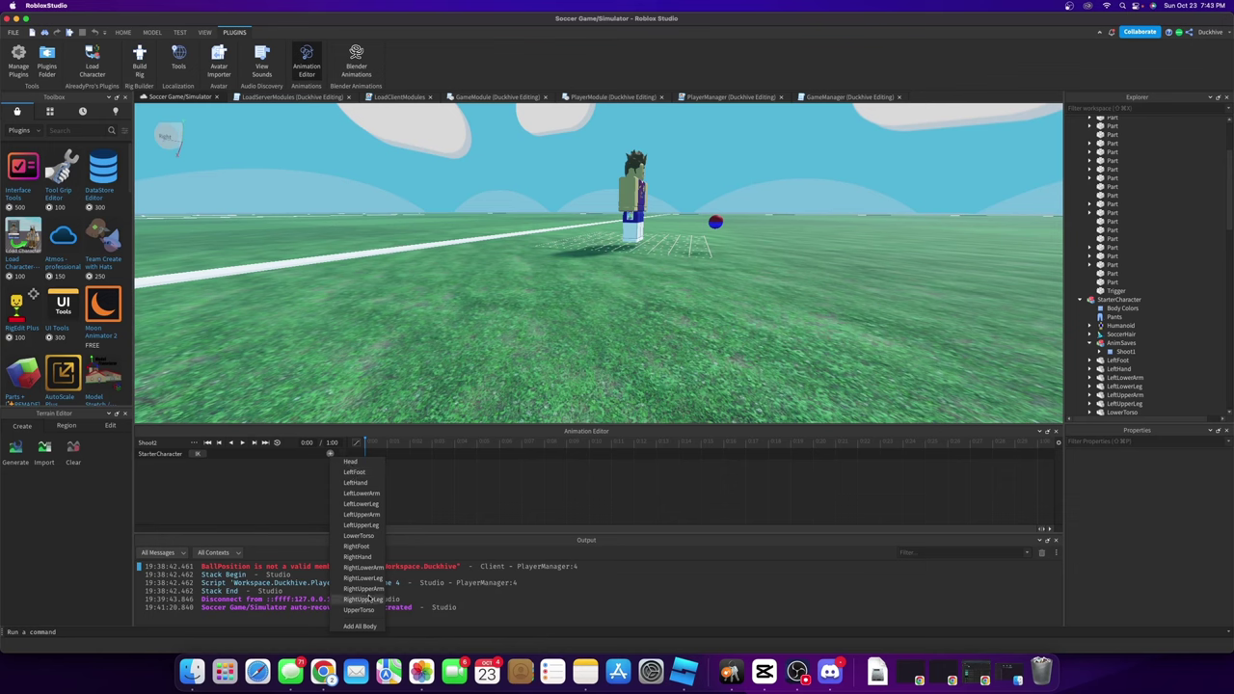
{"action": "left_click", "coordinate": [364, 627]}
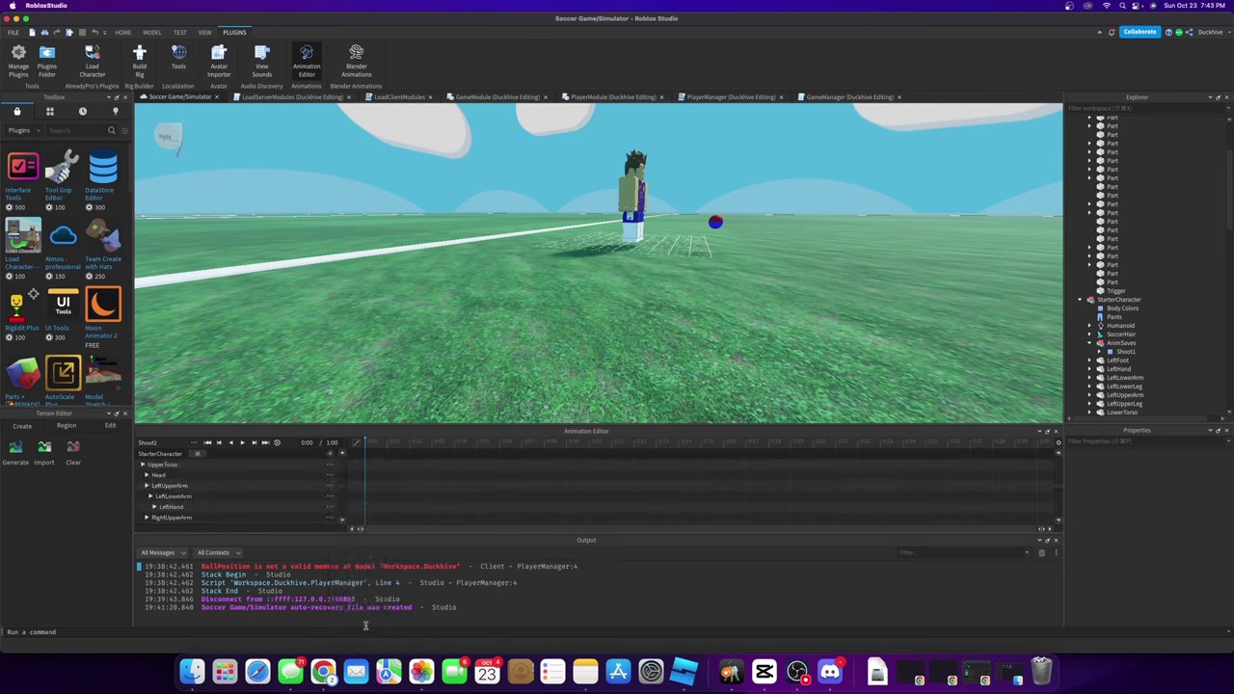
{"action": "left_click", "coordinate": [195, 443]}
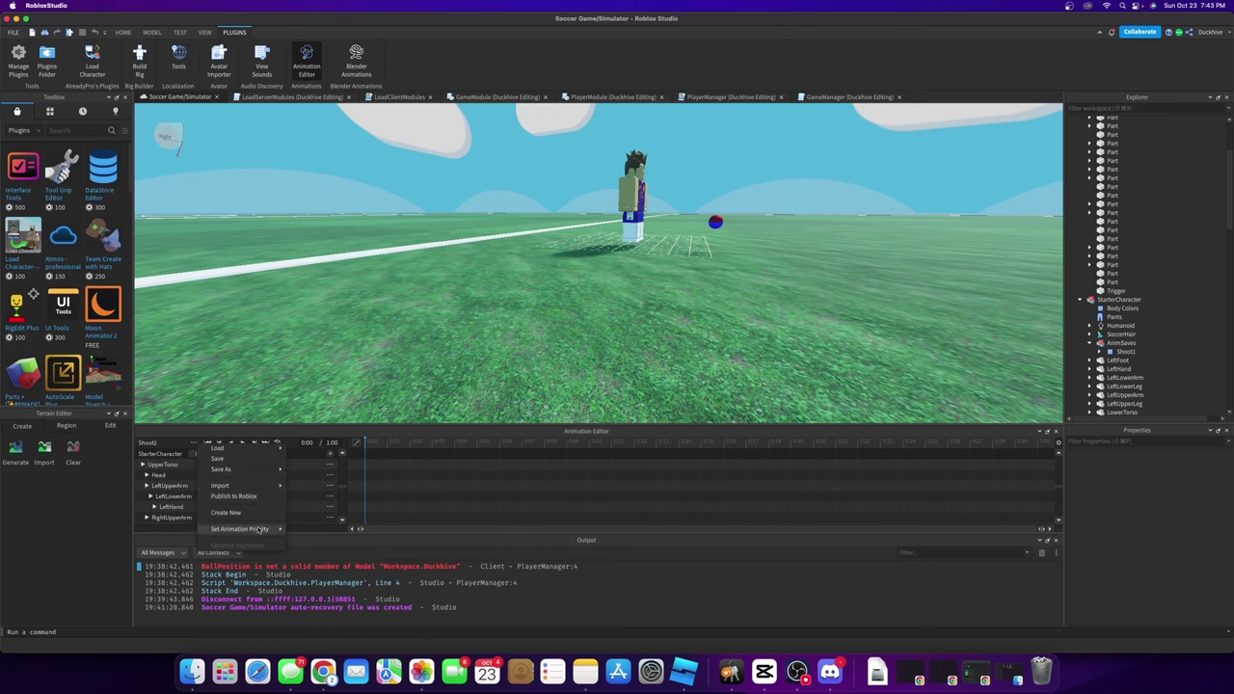
{"action": "mouse_move", "coordinate": [249, 528]}
{"action": "left_click", "coordinate": [315, 540]}
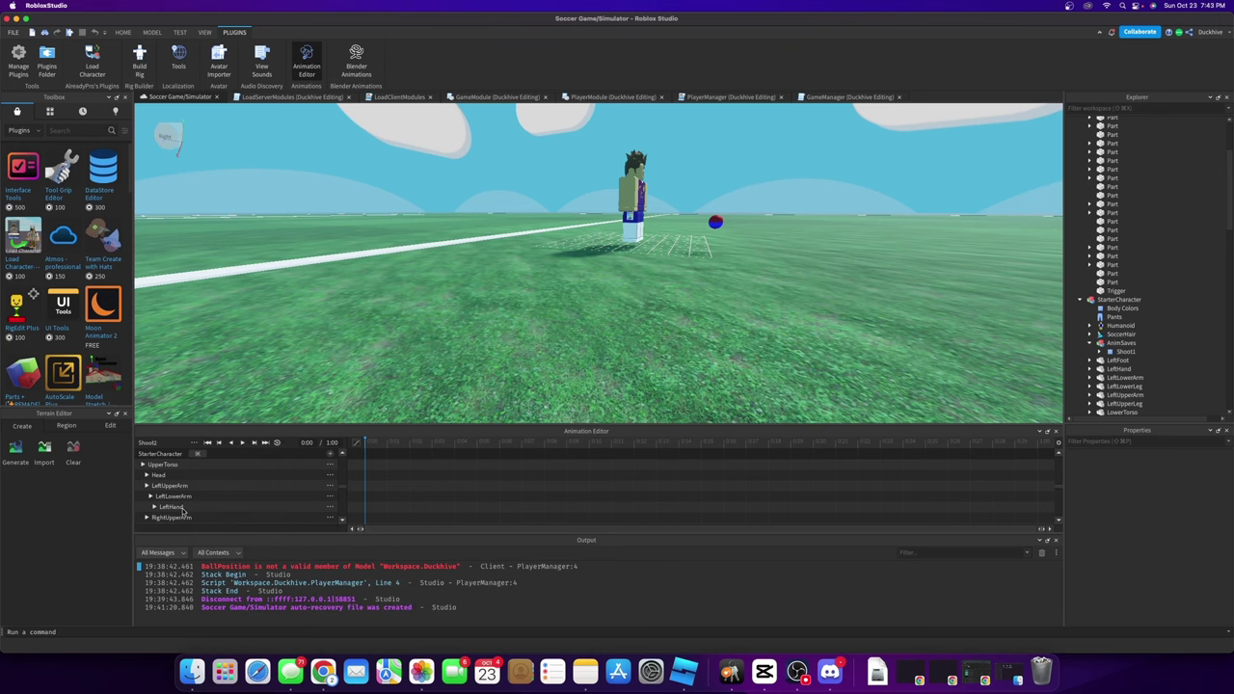
Rotate the RightUpperLeg forward to about horizontal, toward the ball, in Shoot2's 0:00 pose
{"action": "left_click", "coordinate": [179, 507]}
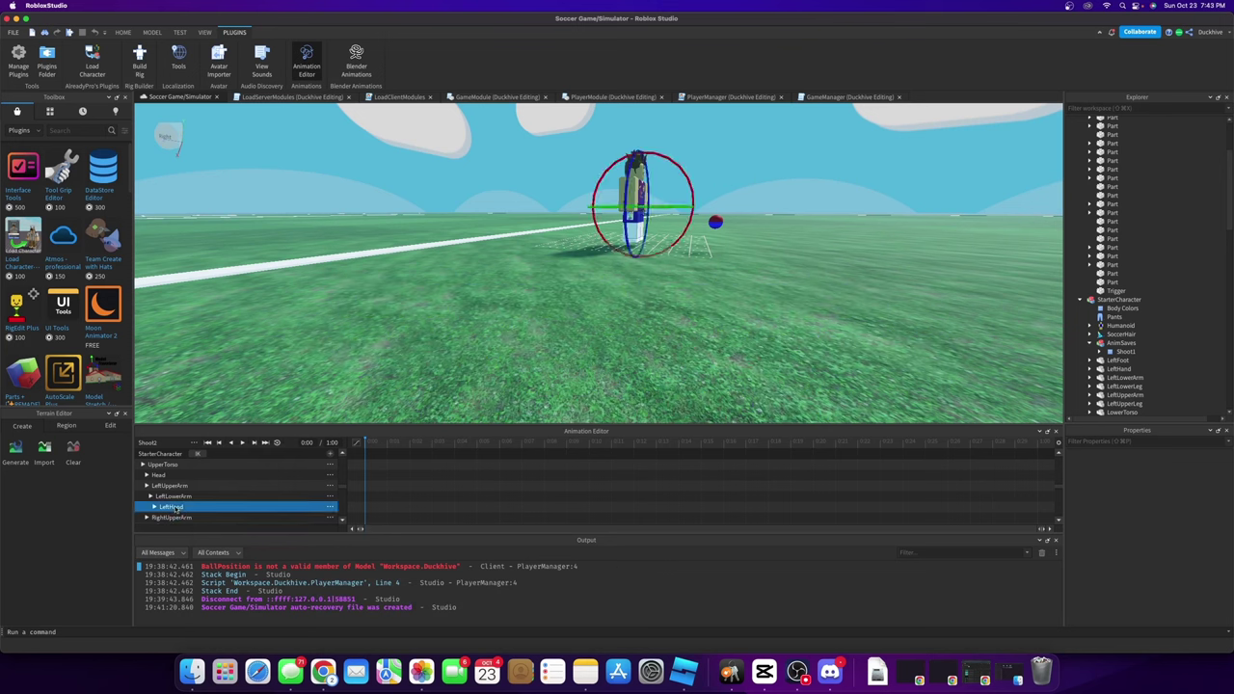
{"action": "scroll", "coordinate": [178, 508], "scroll_direction": "down", "scroll_amount": 2}
{"action": "scroll", "coordinate": [177, 508], "scroll_direction": "down", "scroll_amount": 2}
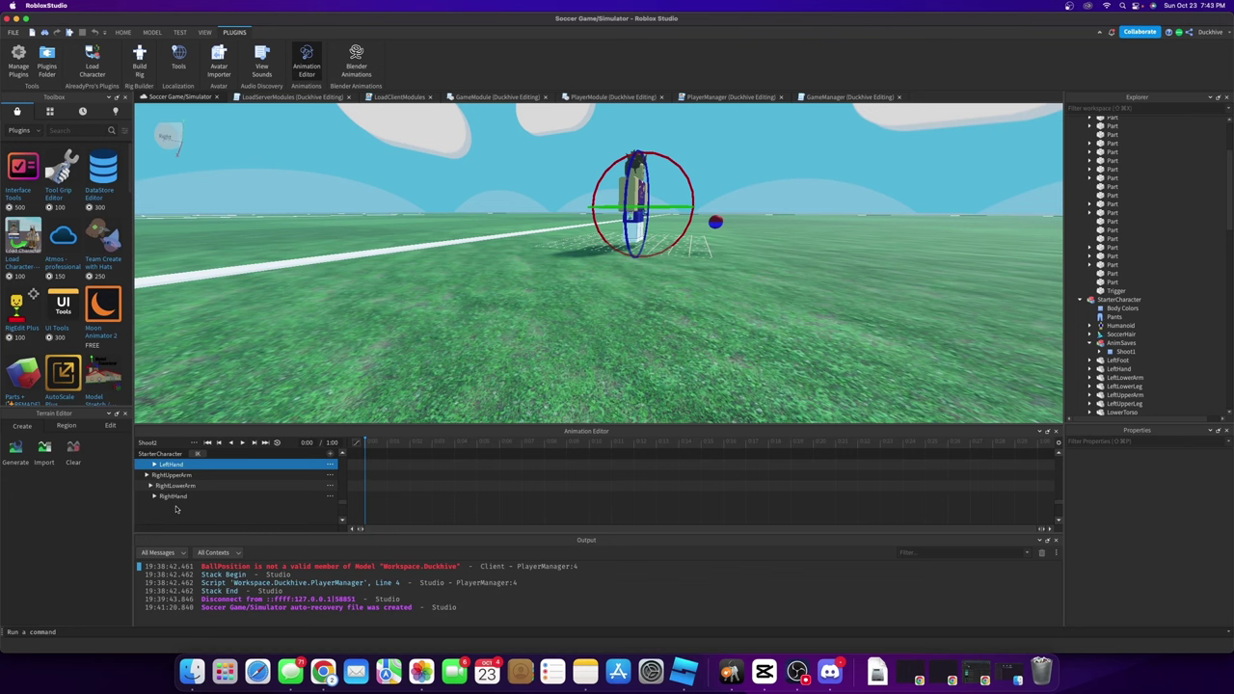
{"action": "scroll", "coordinate": [175, 508], "scroll_direction": "down", "scroll_amount": 6}
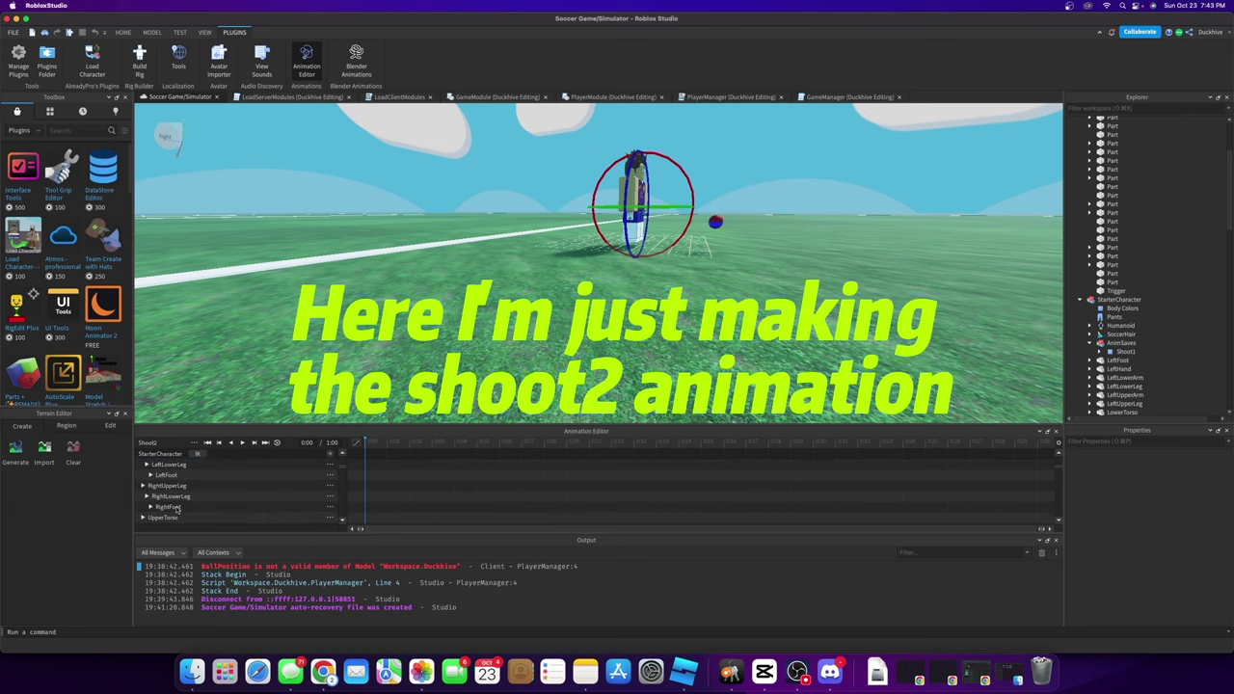
{"action": "left_click", "coordinate": [178, 486]}
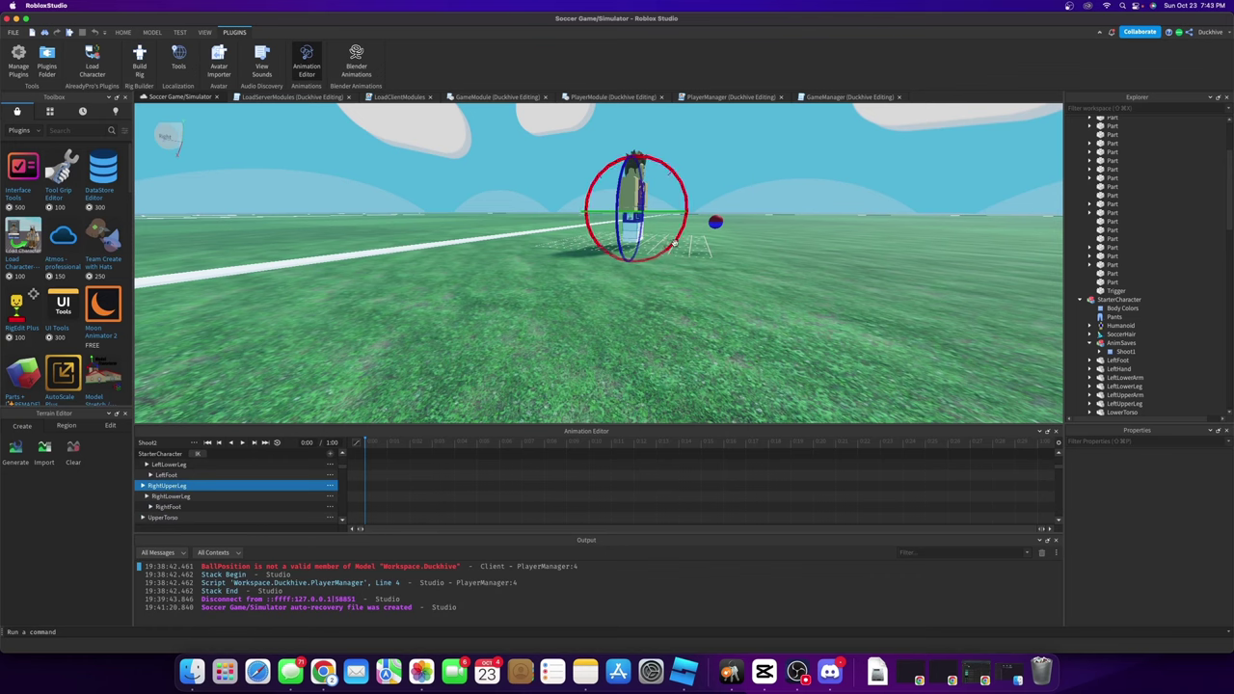
{"action": "left_click_drag", "start_coordinate": [637, 238], "coordinate": [713, 141]}
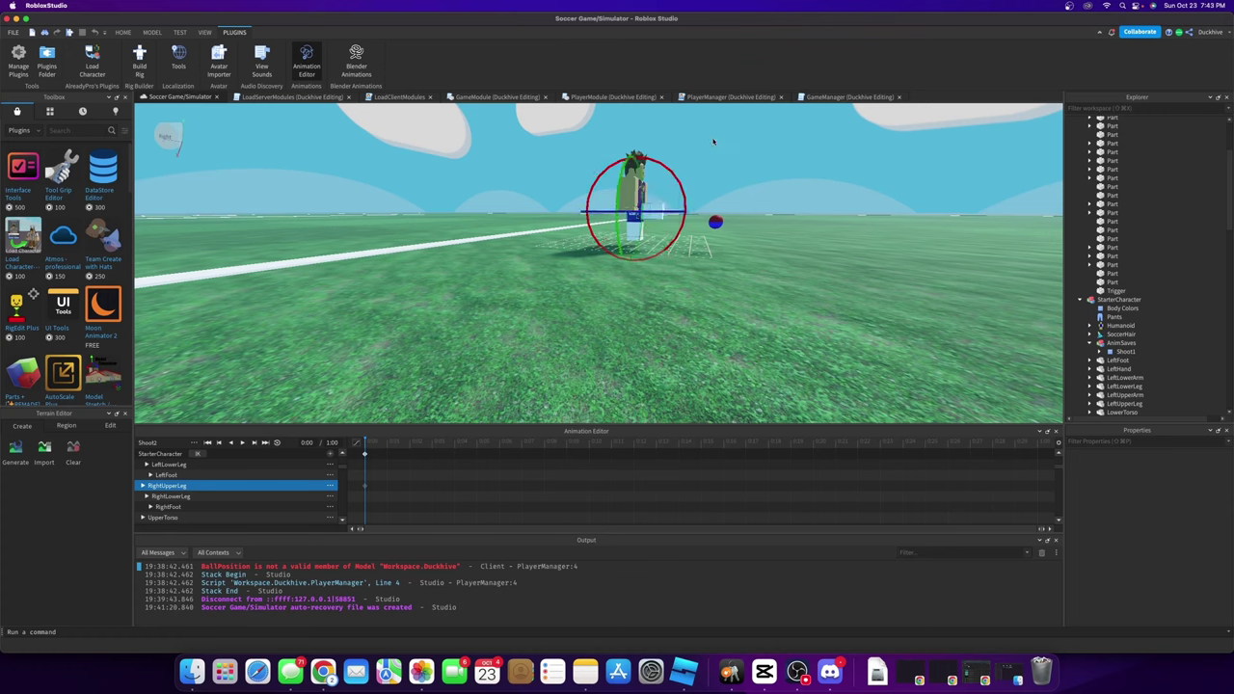
Rotate the LeftUpperArm forward and up, toward the ball, in Shoot2's 0:00 pose
{"action": "scroll", "coordinate": [158, 476], "scroll_direction": "up", "scroll_amount": 2}
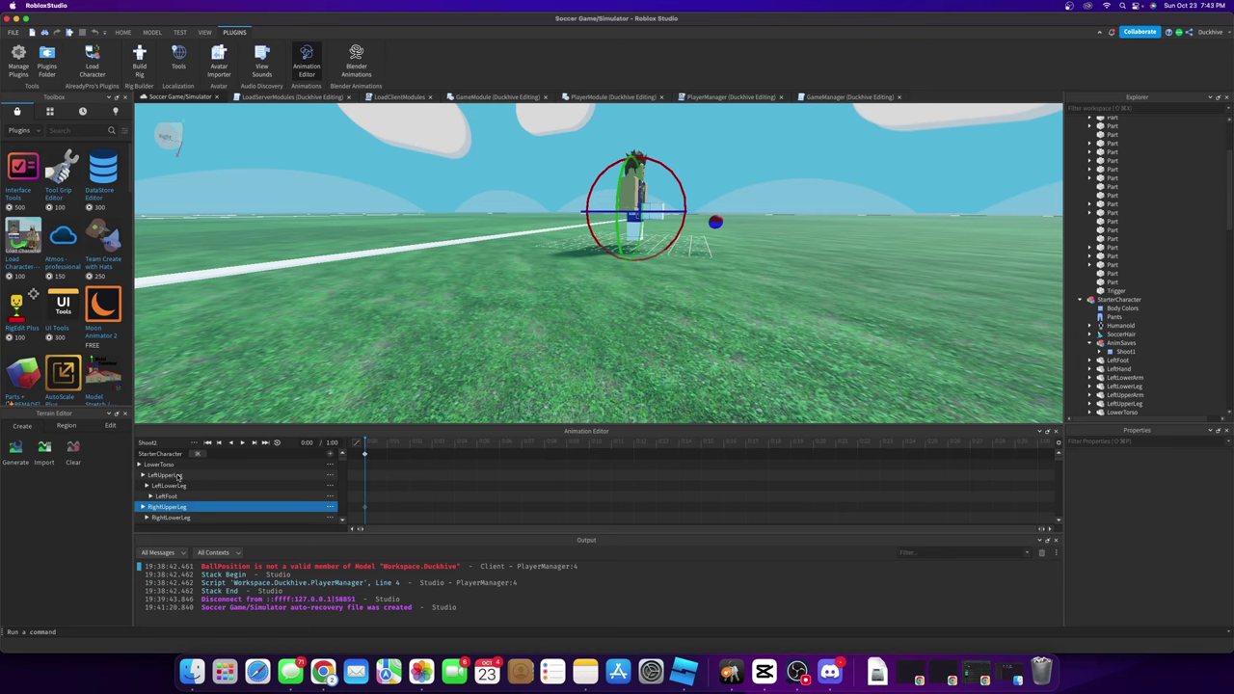
{"action": "scroll", "coordinate": [177, 477], "scroll_direction": "up", "scroll_amount": 5}
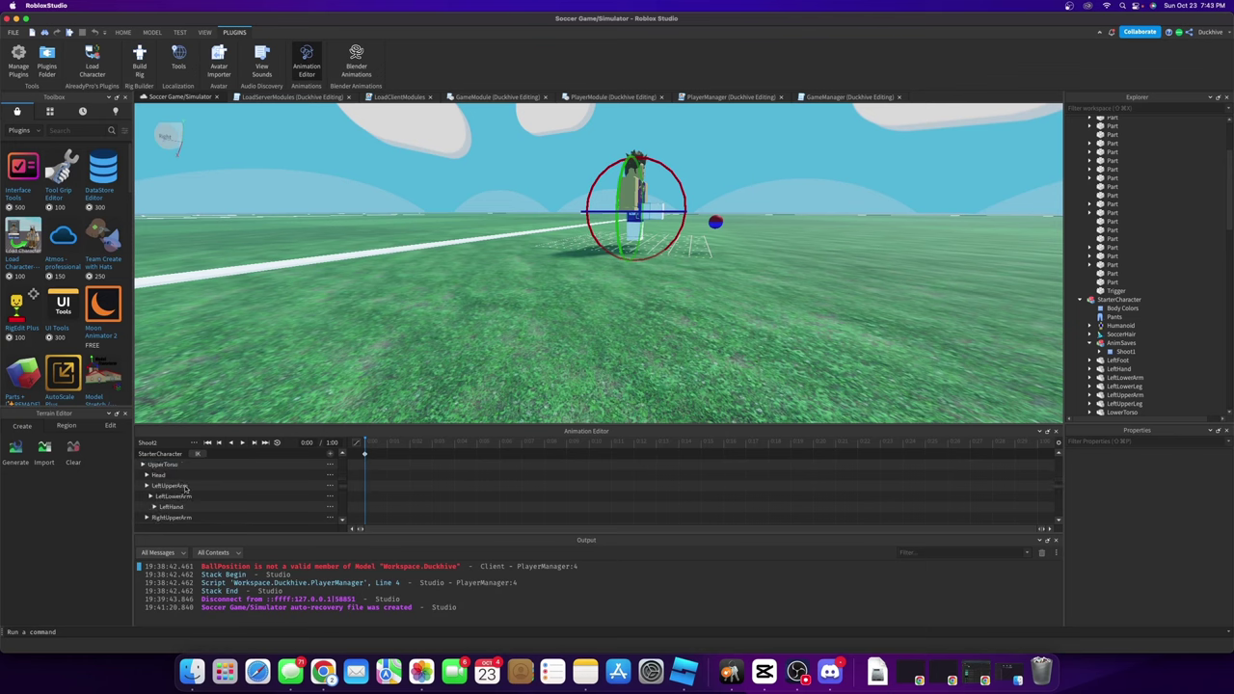
{"action": "left_click", "coordinate": [185, 485]}
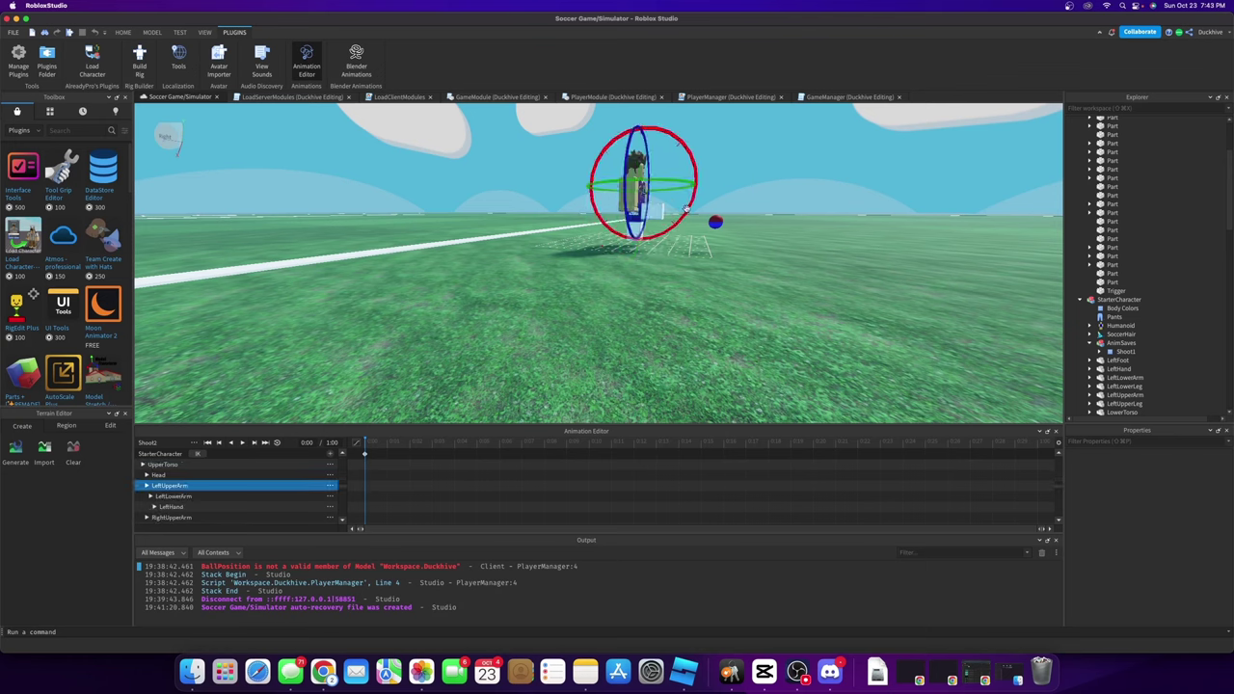
{"action": "left_click_drag", "start_coordinate": [676, 224], "coordinate": [708, 191]}
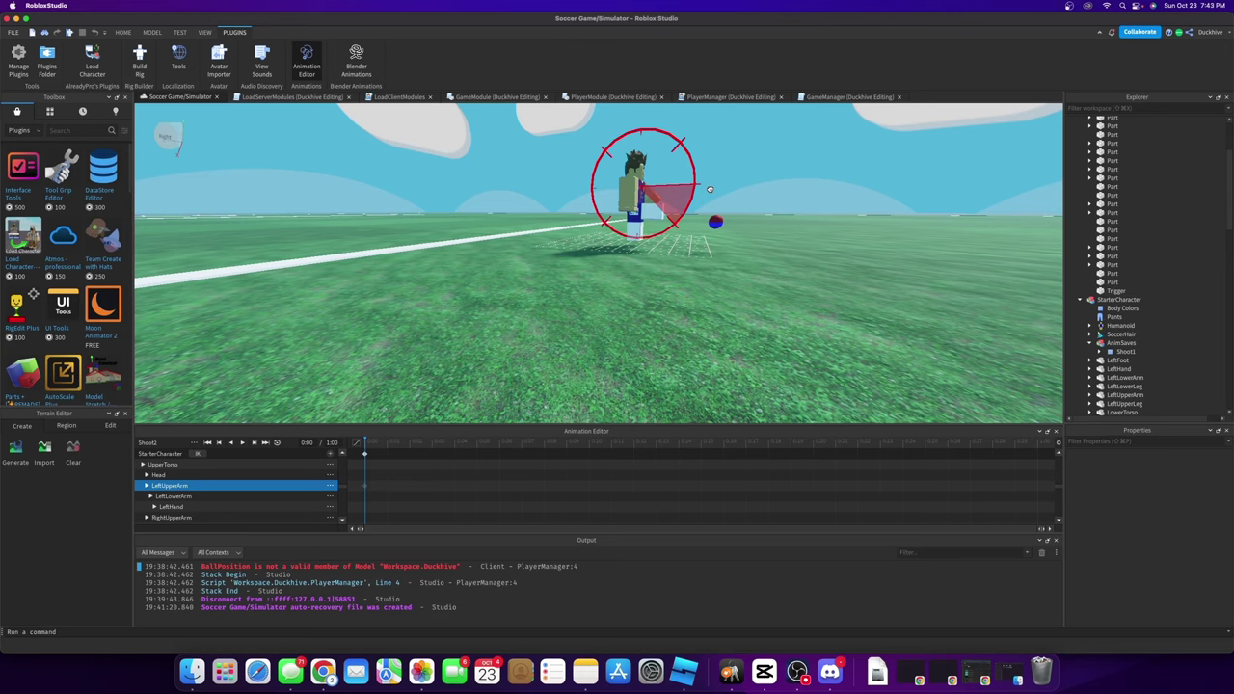
{"action": "left_click_drag", "start_coordinate": [709, 189], "coordinate": [710, 191]}
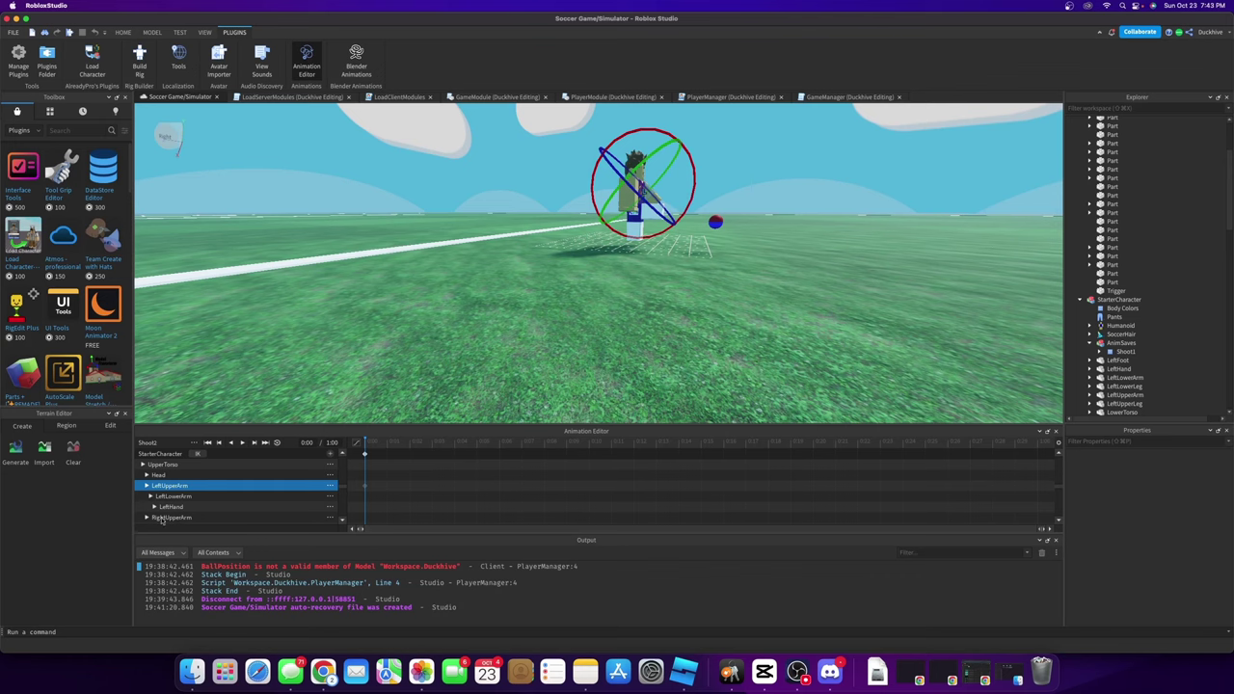
Rotate the RightUpperArm backward, away from the ball, in Shoot2's 0:00 pose
{"action": "left_click", "coordinate": [171, 517]}
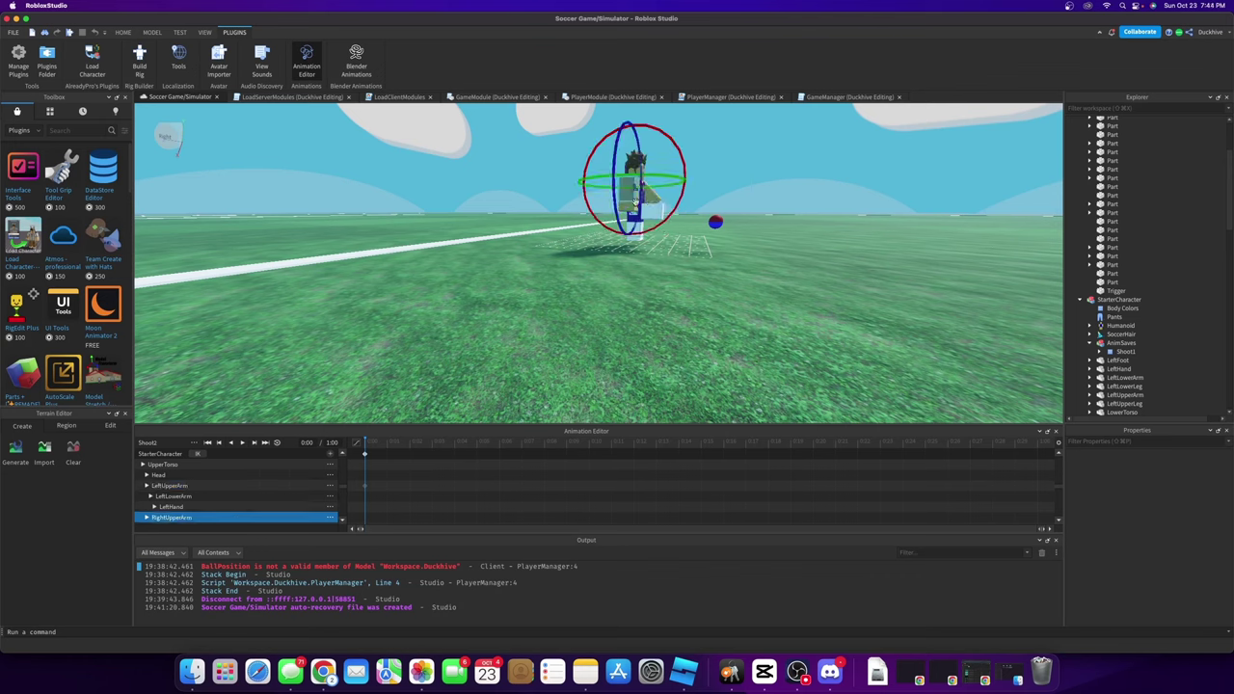
{"action": "mouse_move", "coordinate": [617, 220]}
{"action": "left_mouse_down"}
{"action": "mouse_move", "coordinate": [607, 207]}
{"action": "mouse_move", "coordinate": [658, 214]}
{"action": "mouse_move", "coordinate": [632, 220]}
{"action": "left_mouse_up"}
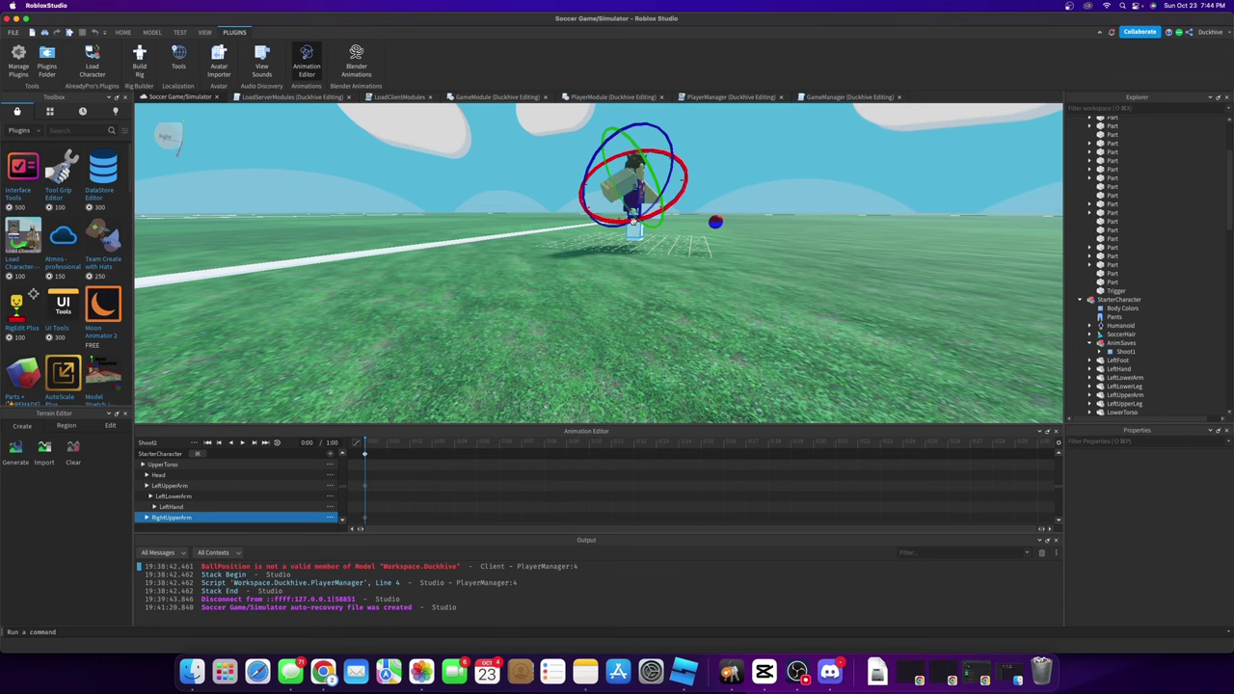
{"action": "left_click_drag", "start_coordinate": [617, 220], "coordinate": [650, 224]}
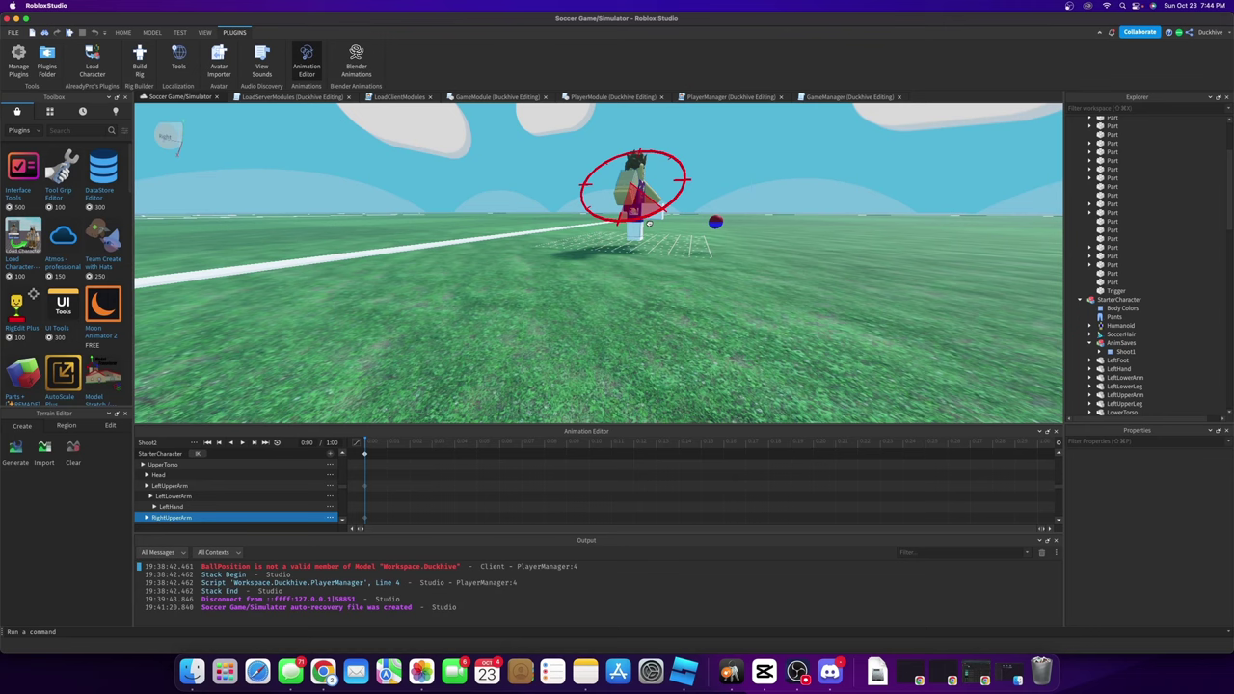
{"action": "left_click_drag", "start_coordinate": [650, 224], "coordinate": [643, 219]}
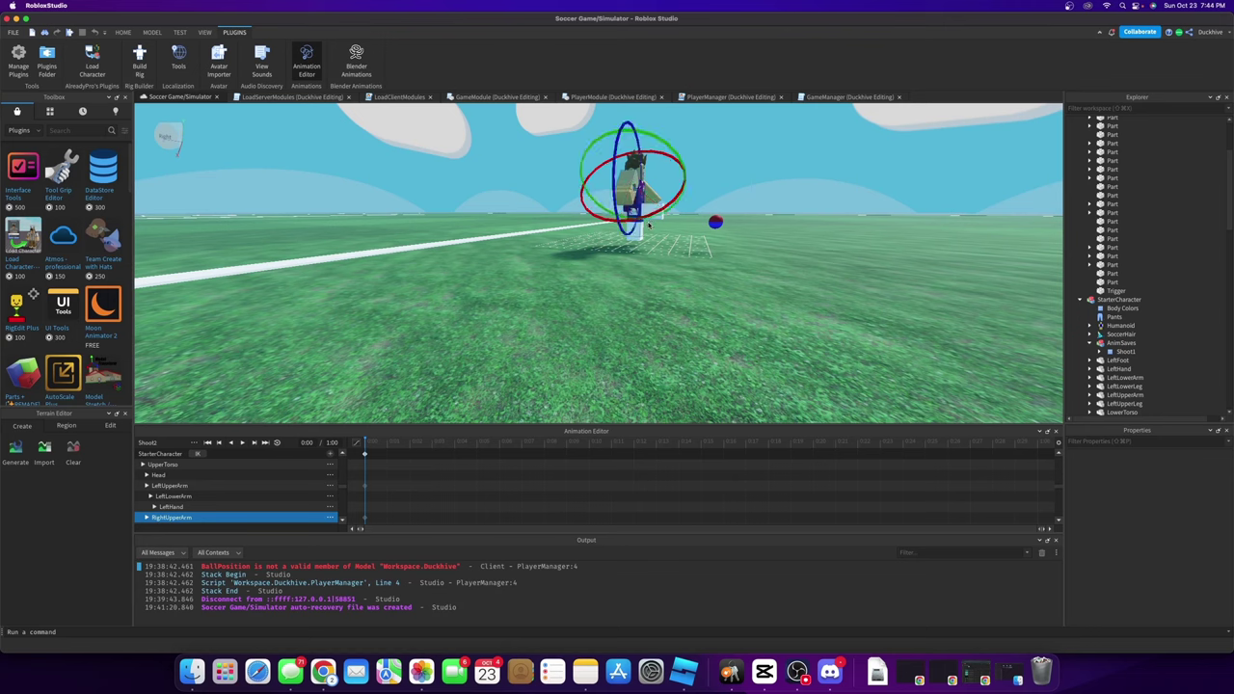
Save the Shoot2 animation to StarterCharacter's AnimSaves
{"action": "left_click", "coordinate": [198, 443]}
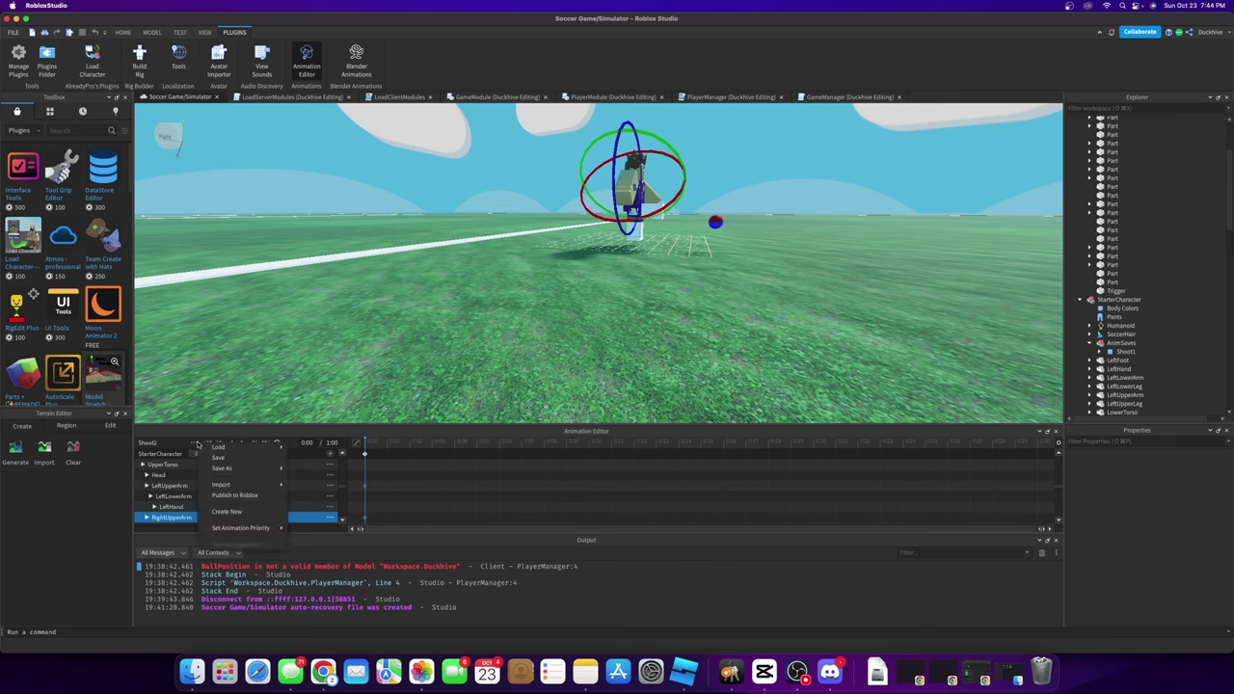
{"action": "left_click", "coordinate": [208, 457]}
{"action": "left_click", "coordinate": [197, 444]}
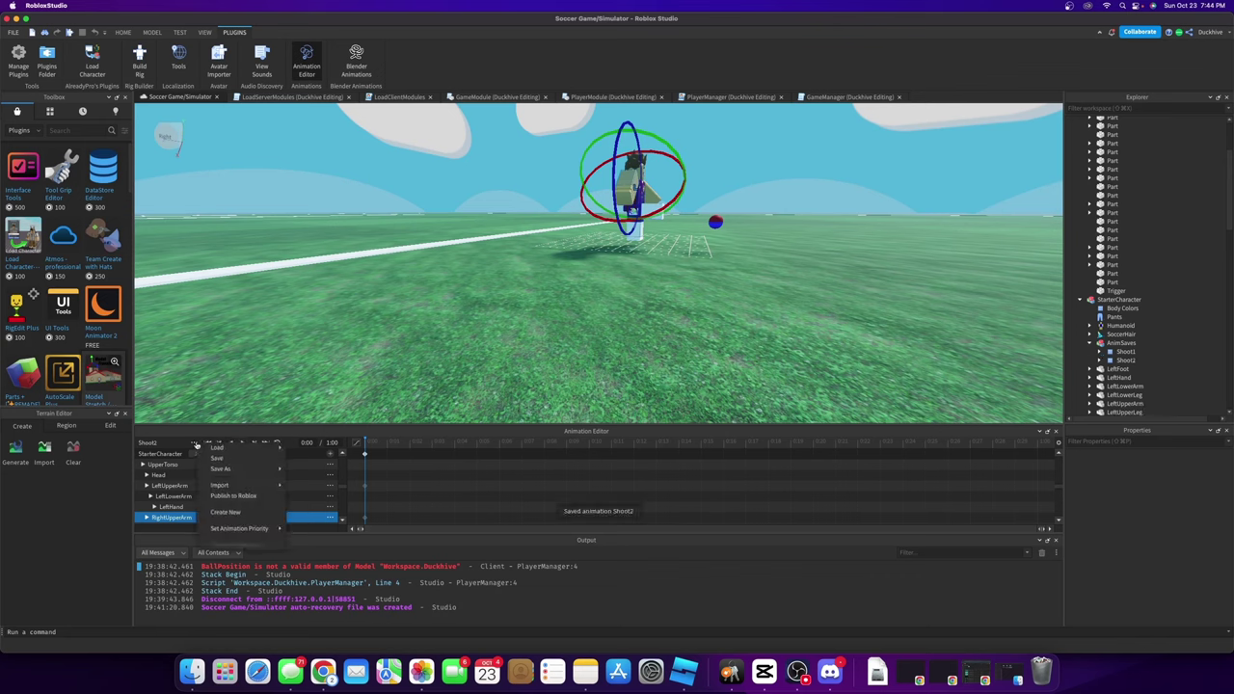
{"action": "left_click", "coordinate": [204, 461]}
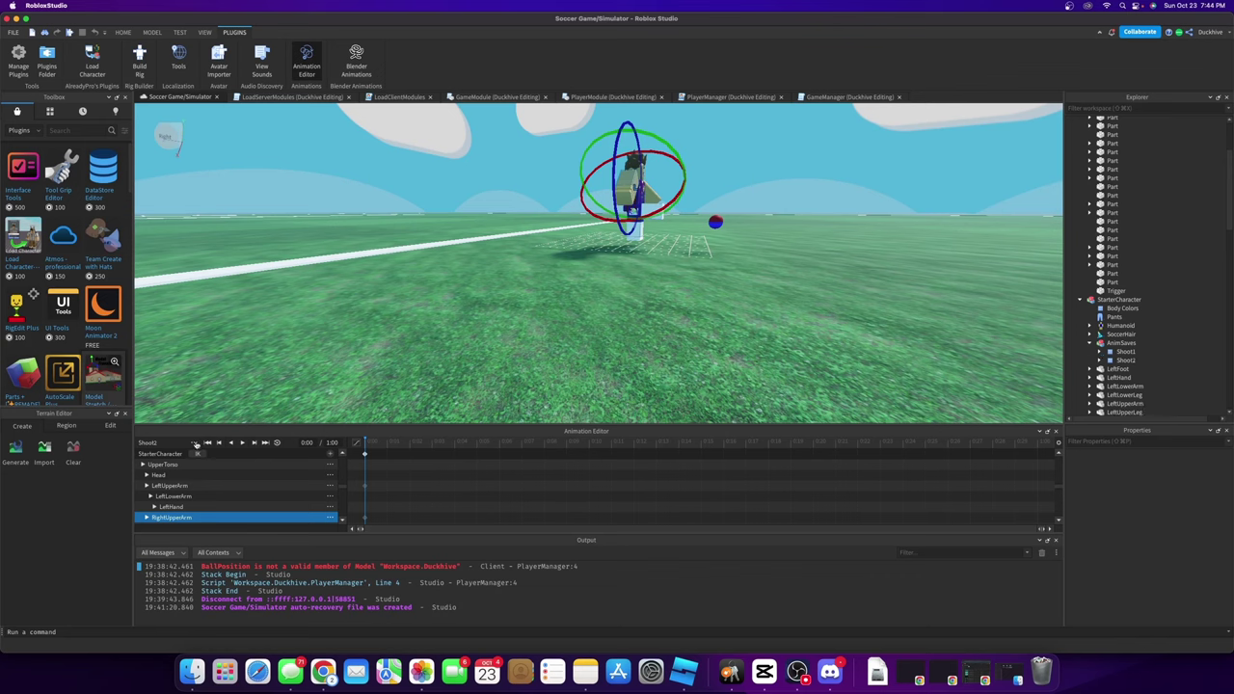
Publish the animation to Roblox with the title Shoot2 and copy its asset ID
{"action": "left_click", "coordinate": [196, 443]}
{"action": "left_click", "coordinate": [231, 516]}
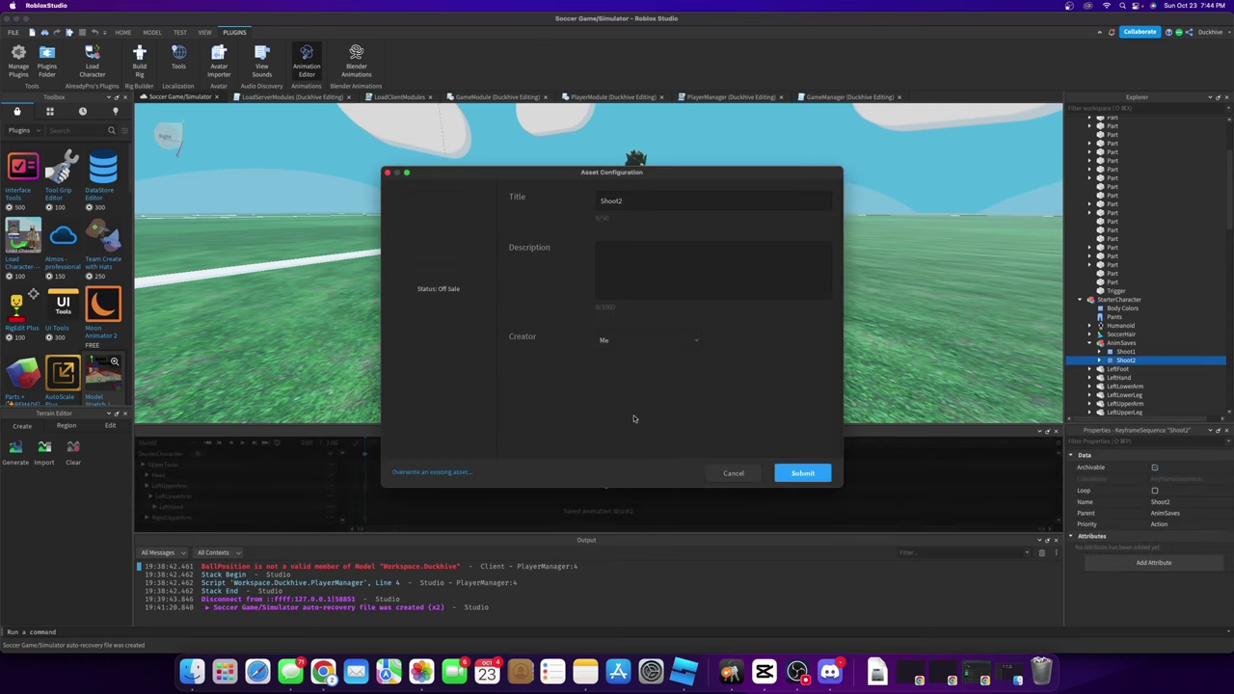
{"action": "left_click", "coordinate": [800, 474]}
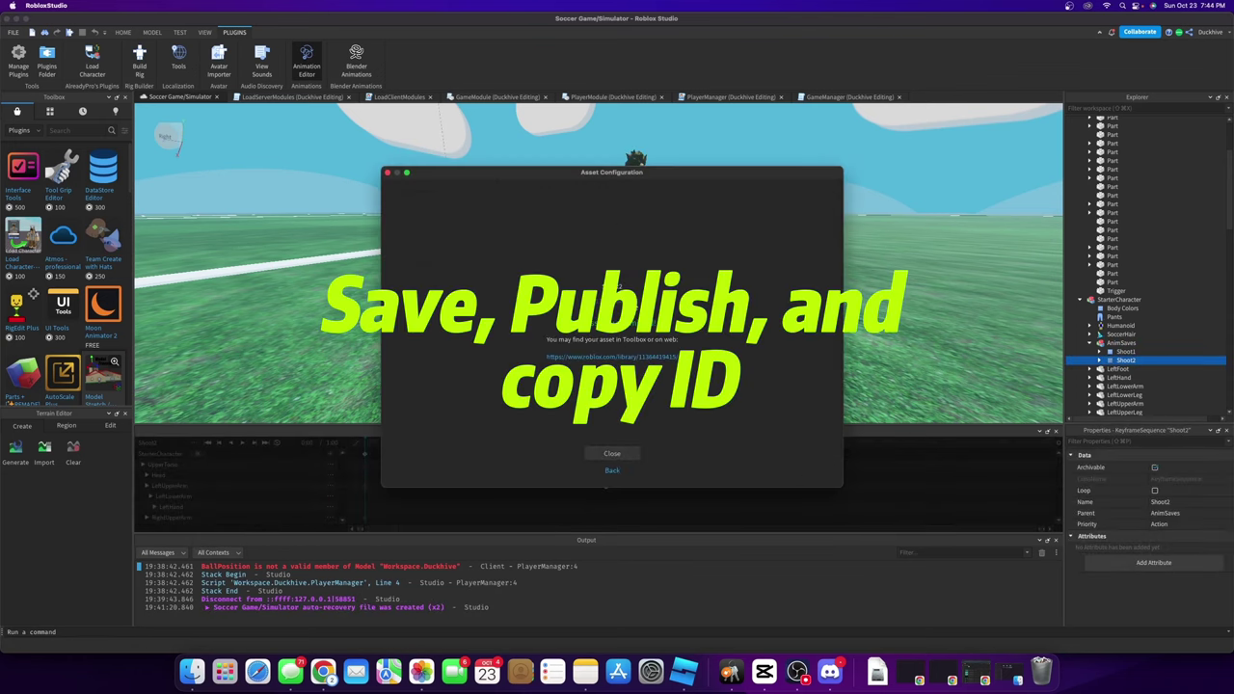
{"action": "left_click", "coordinate": [620, 455]}
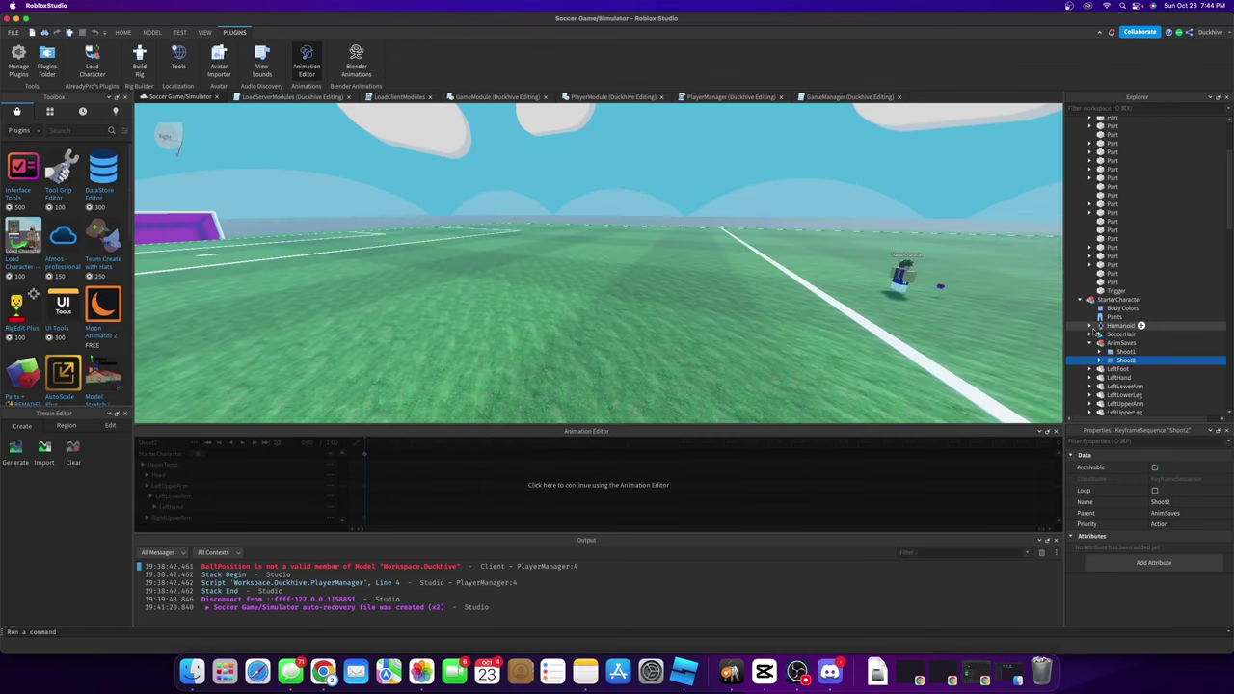
{"action": "scroll", "coordinate": [1141, 333], "scroll_direction": "down", "scroll_amount": 10}
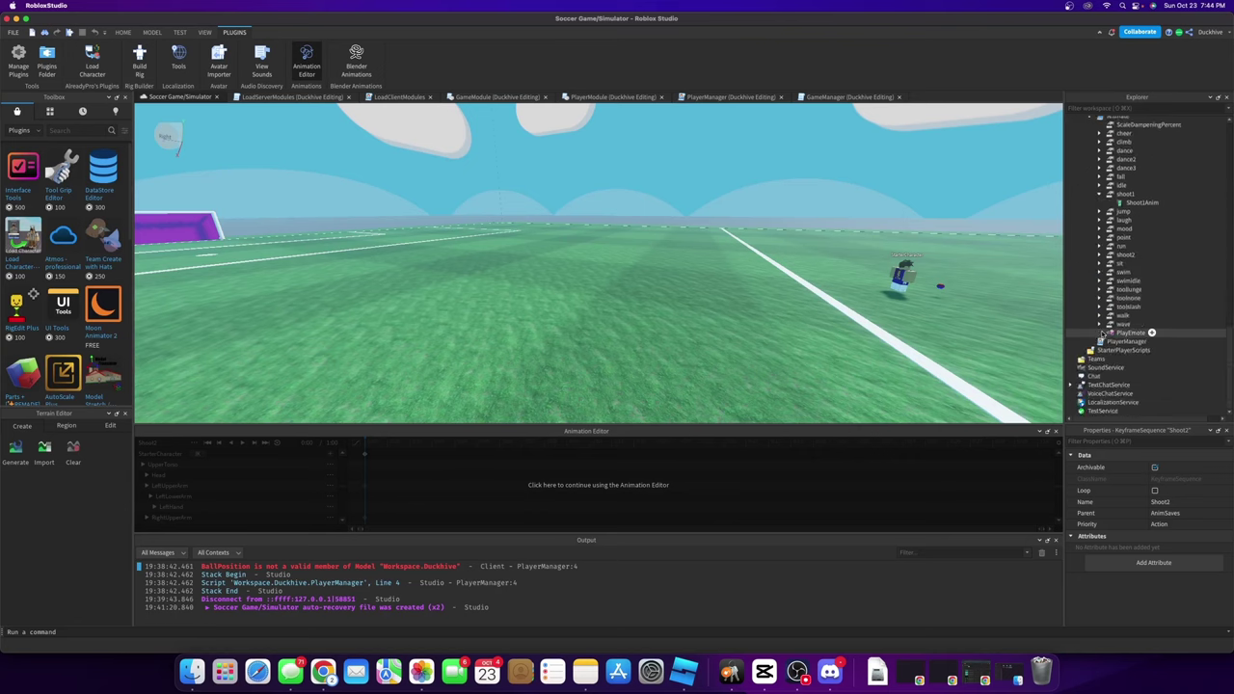
{"action": "mouse_move", "coordinate": [1118, 266]}
{"action": "left_mouse_down"}
{"action": "mouse_move", "coordinate": [1100, 195]}
{"action": "mouse_move", "coordinate": [1103, 256]}
{"action": "left_mouse_up"}
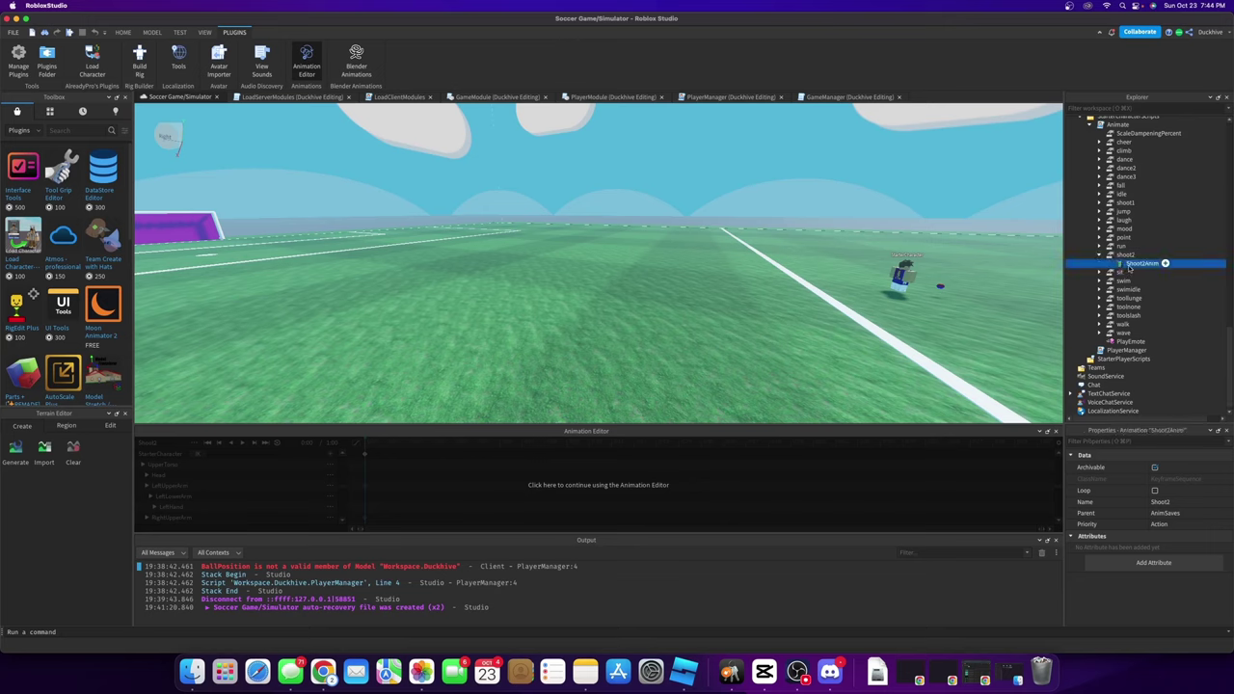
{"action": "left_click", "coordinate": [1172, 480]}
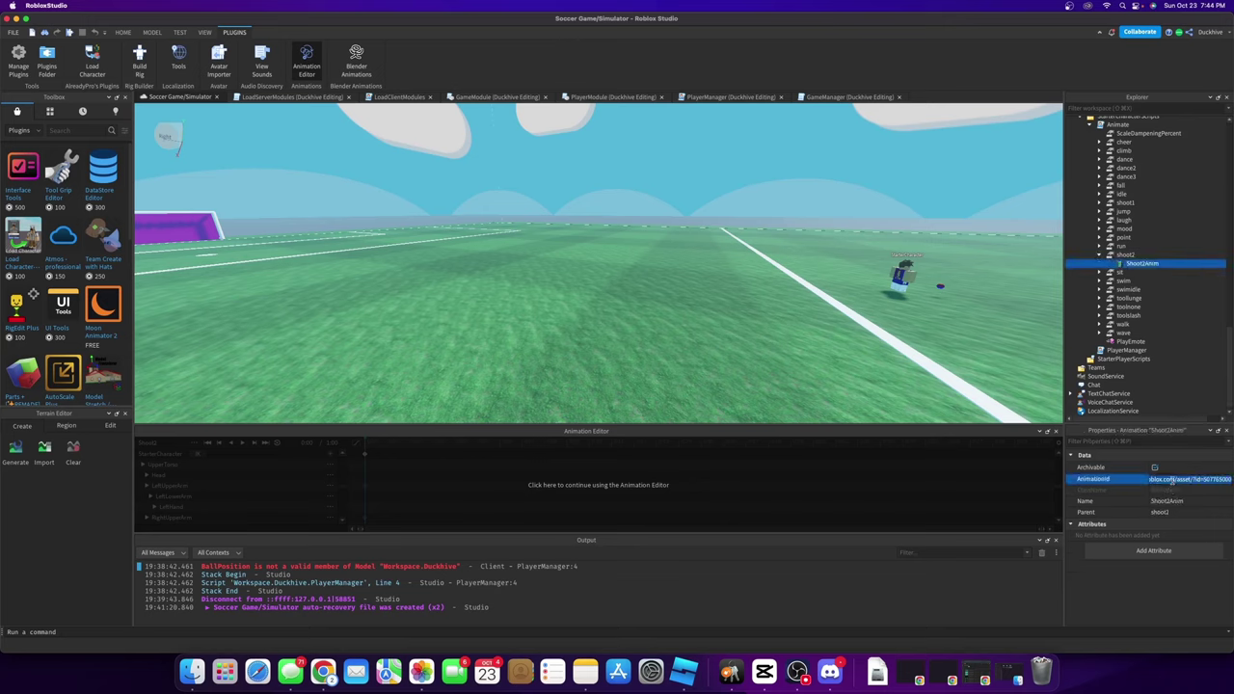
{"action": "left_click", "coordinate": [1170, 479]}
{"action": "key", "text": "Return"}
In the PlayerManager script, begin a declaration "local shoot1Anim =" below the shootBallEvent line, separated by a blank line
{"action": "left_click", "coordinate": [709, 100]}
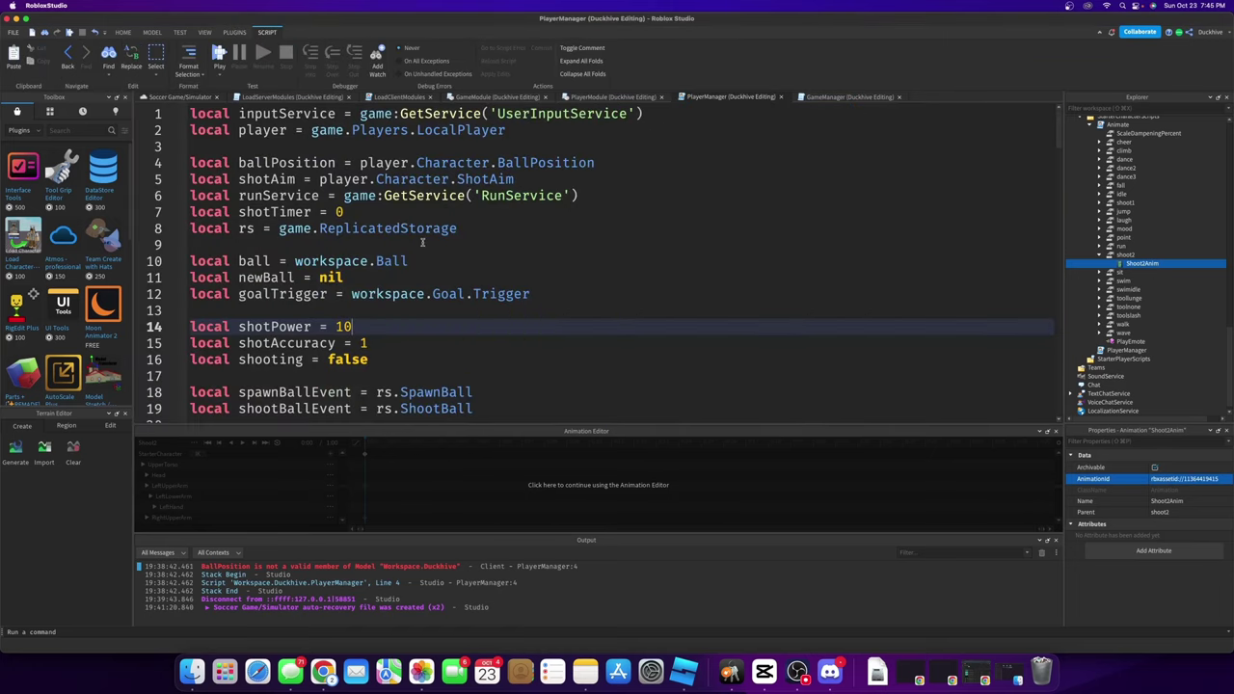
{"action": "scroll", "coordinate": [424, 237], "scroll_direction": "down", "scroll_amount": 3}
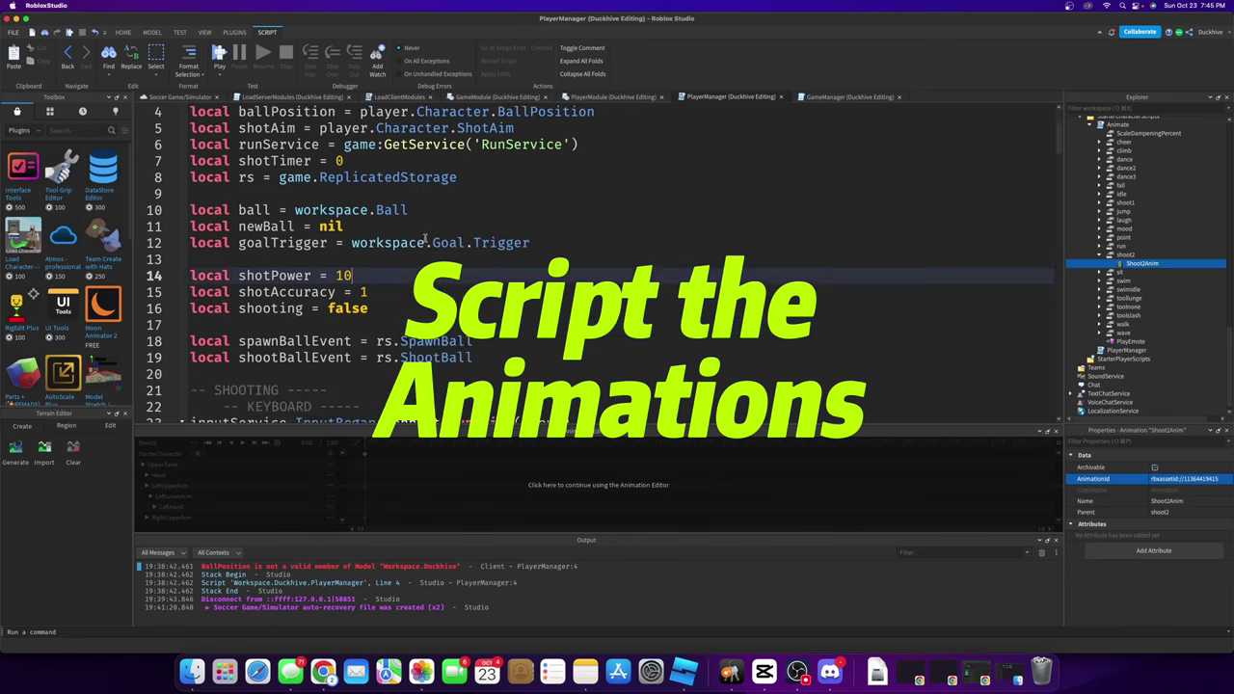
{"action": "left_click", "coordinate": [479, 258]}
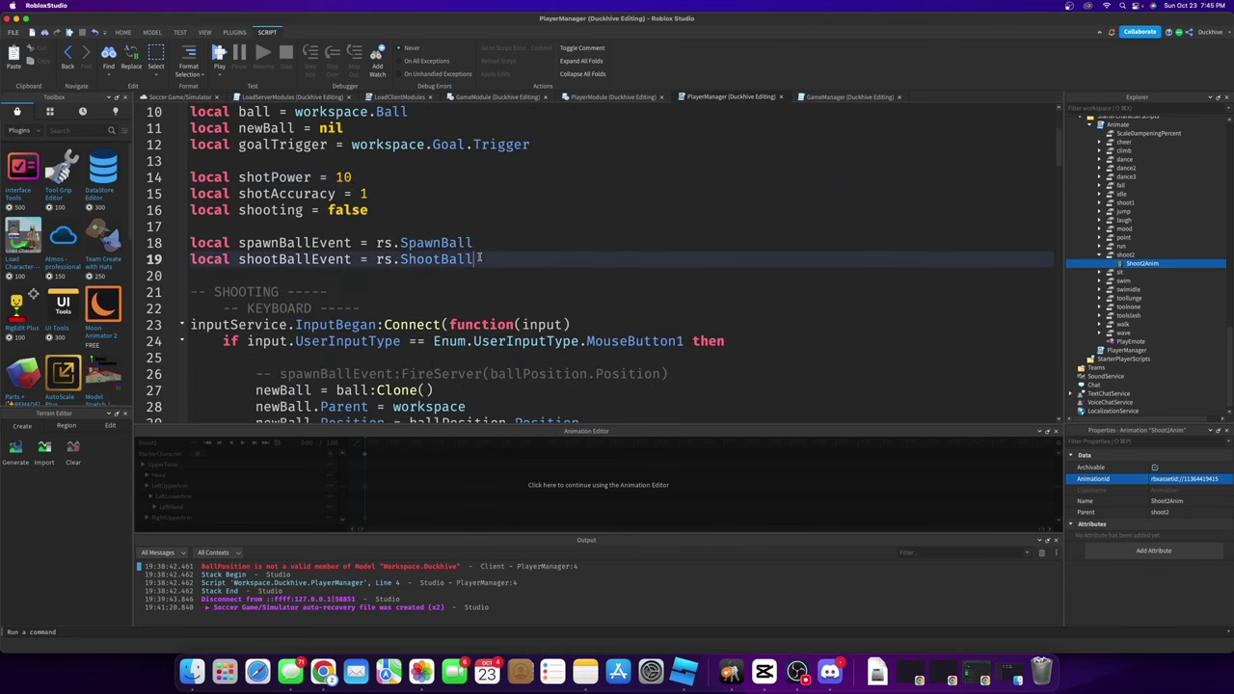
{"action": "key", "text": "Return"}
{"action": "key", "text": "Return"}
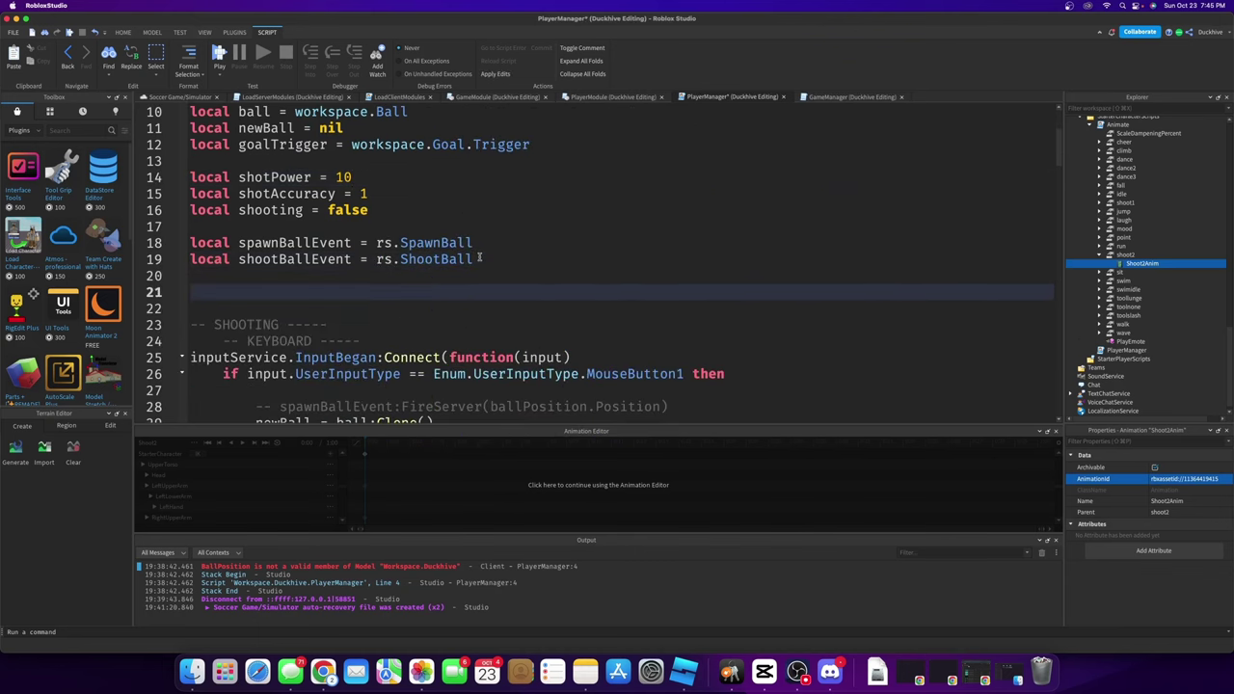
{"action": "type", "text": "local kick"}
{"action": "type", "text": "1A"}
{"action": "key", "text": "BackSpace"}
{"action": "key", "text": "BackSpace"}
{"action": "key", "text": "BackSpace"}
{"action": "key", "text": "BackSpace"}
{"action": "key", "text": "BackSpace"}
{"action": "type", "text": "shoot1Anim ="}
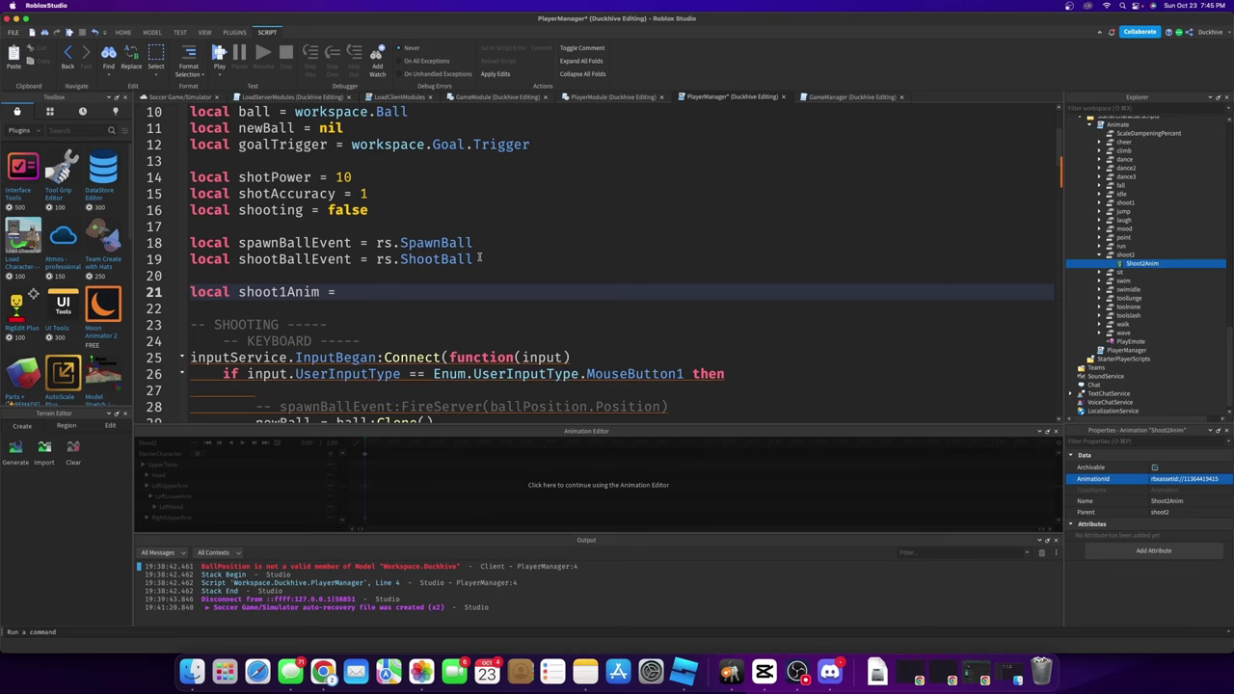
Insert the line "local humanoid = player.Character:WaitForChild('Humanoid')" directly above the shoot1Anim declaration
{"action": "key", "text": "Up"}
{"action": "key", "text": "Return"}
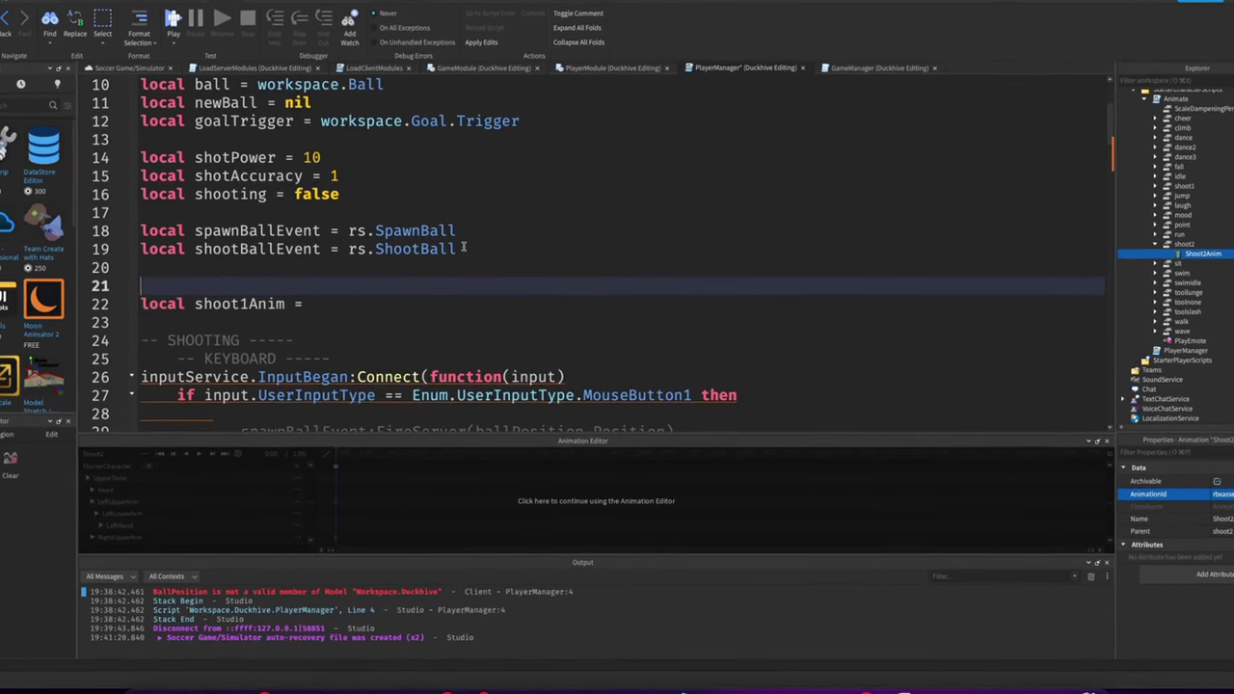
{"action": "type", "text": "local "}
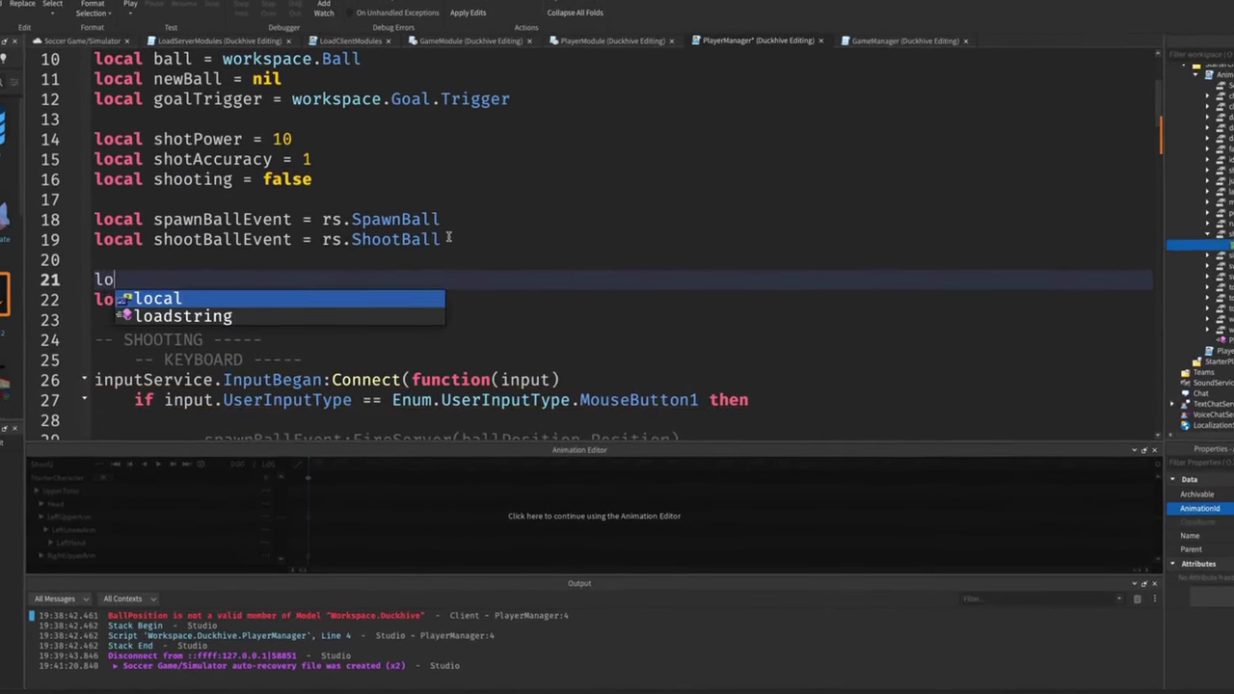
{"action": "type", "text": "humanoi"}
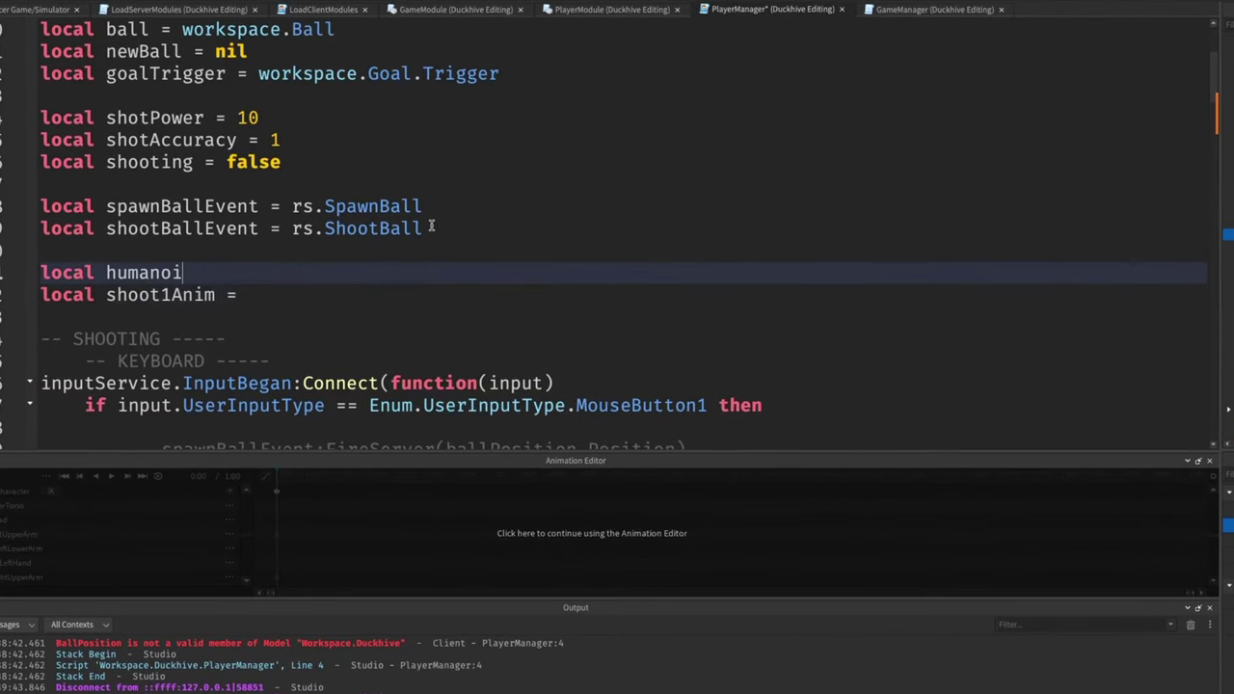
{"action": "type", "text": "d = playe"}
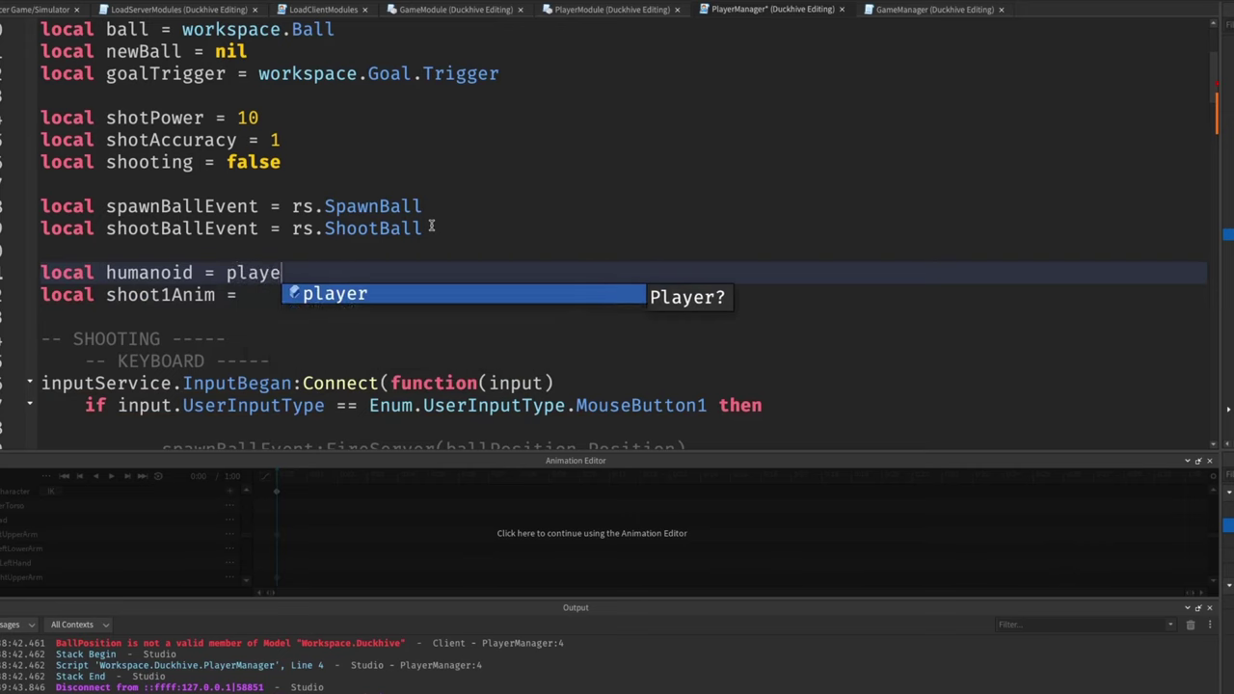
{"action": "type", "text": "r.Cha"}
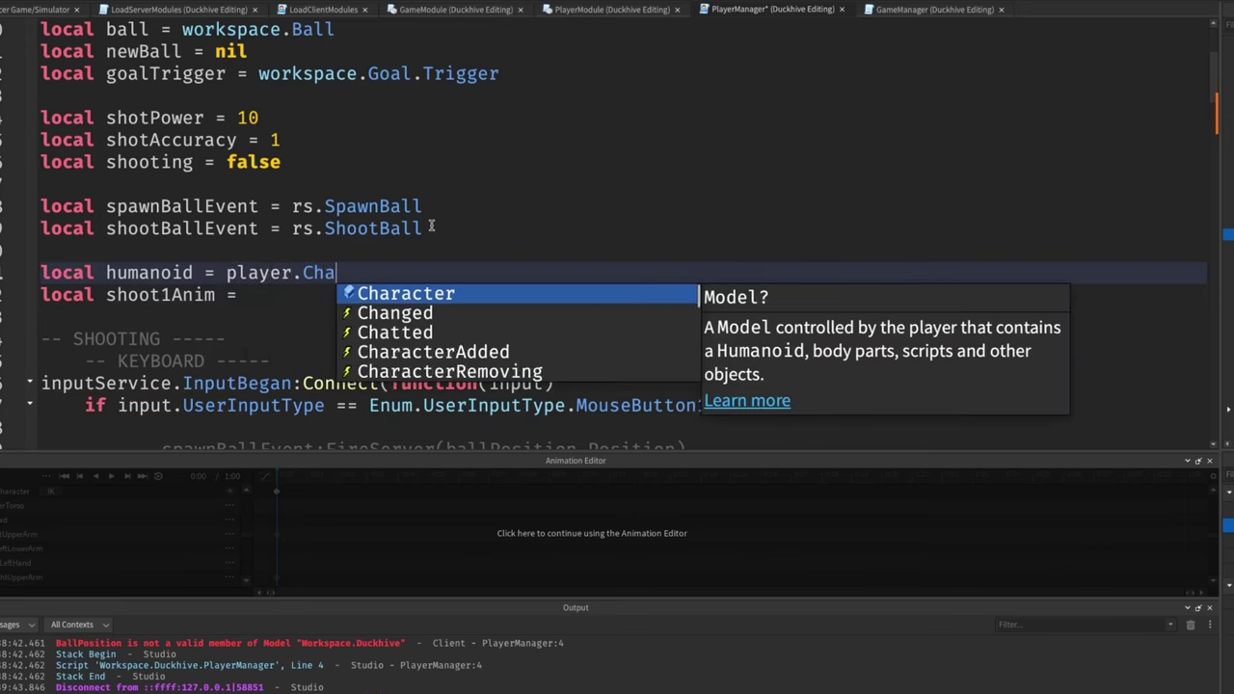
{"action": "type", "text": "racter:"}
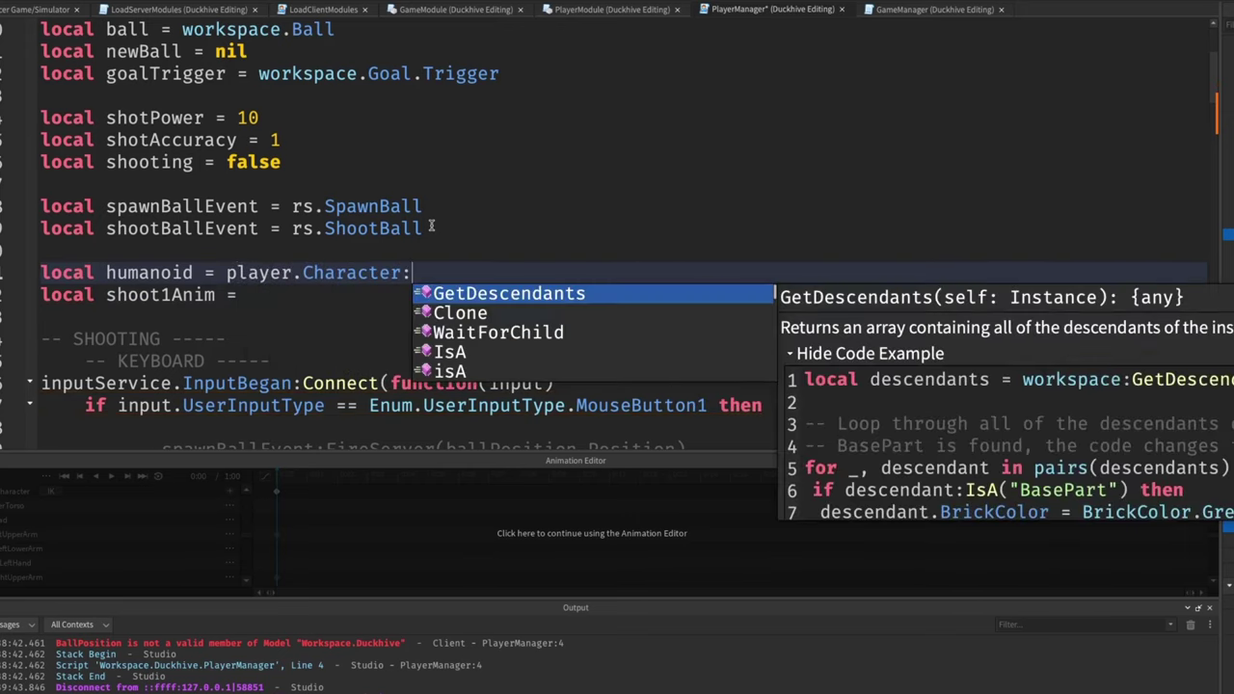
{"action": "type", "text": "WaitForChild()'Hum"}
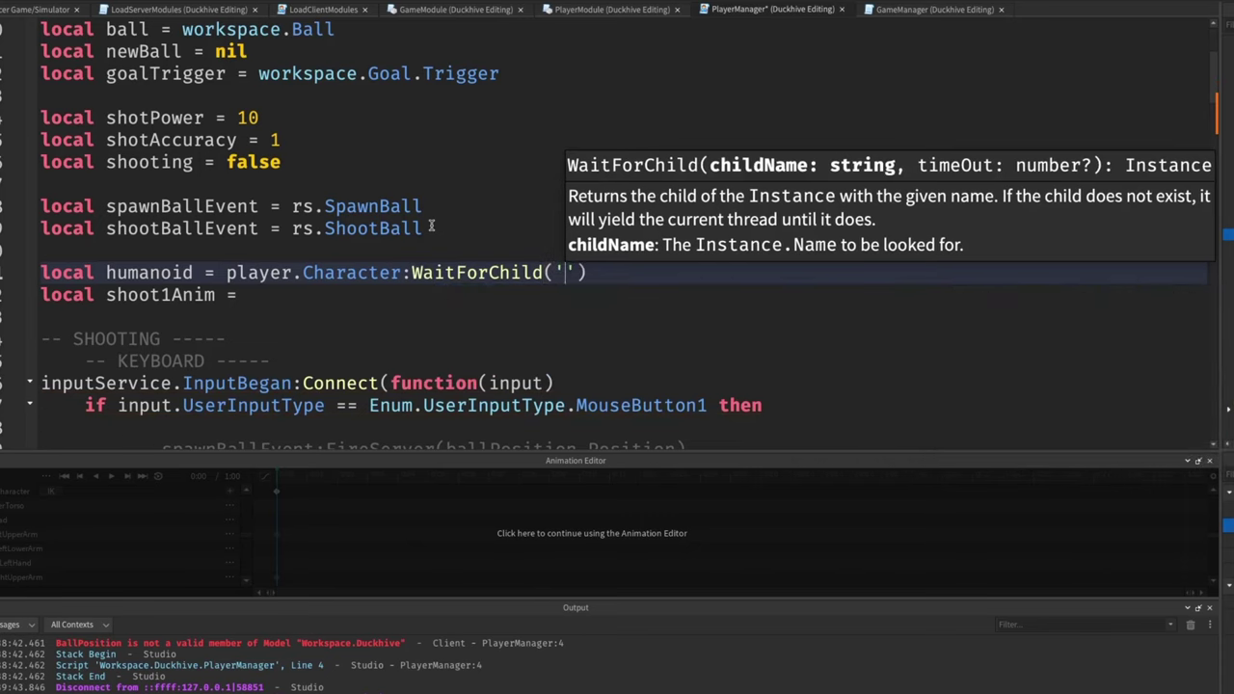
{"action": "type", "text": "anoid"}
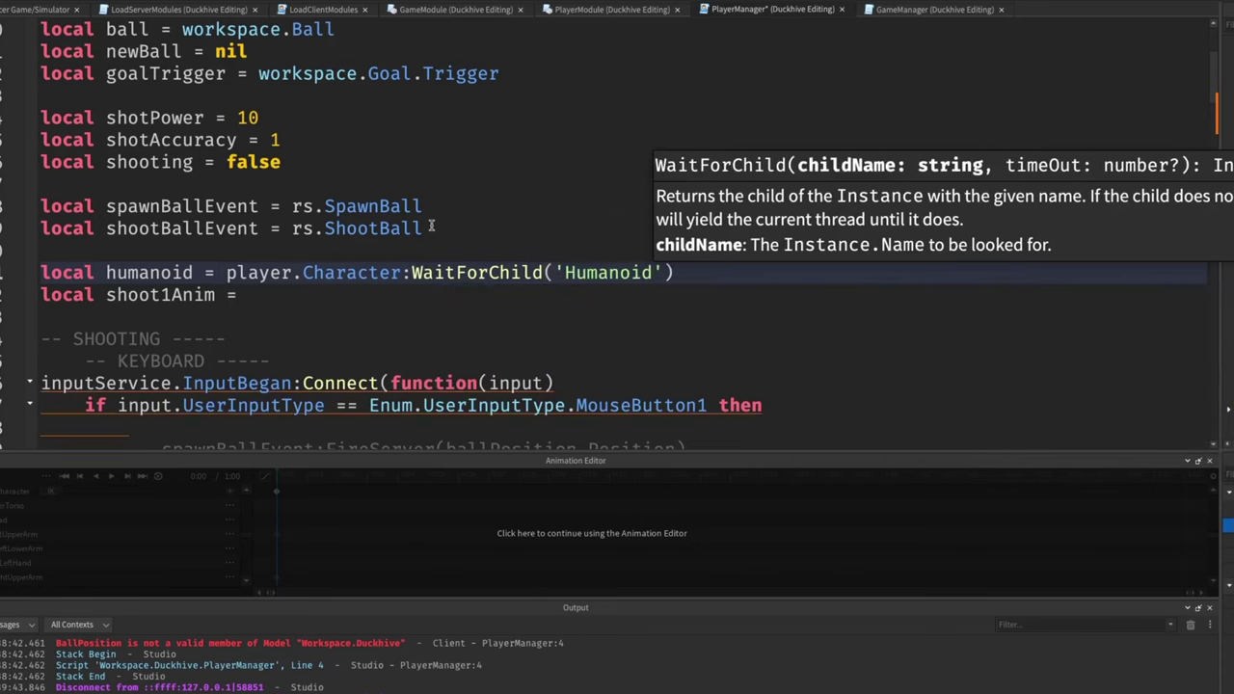
{"action": "type", "text": ")"}
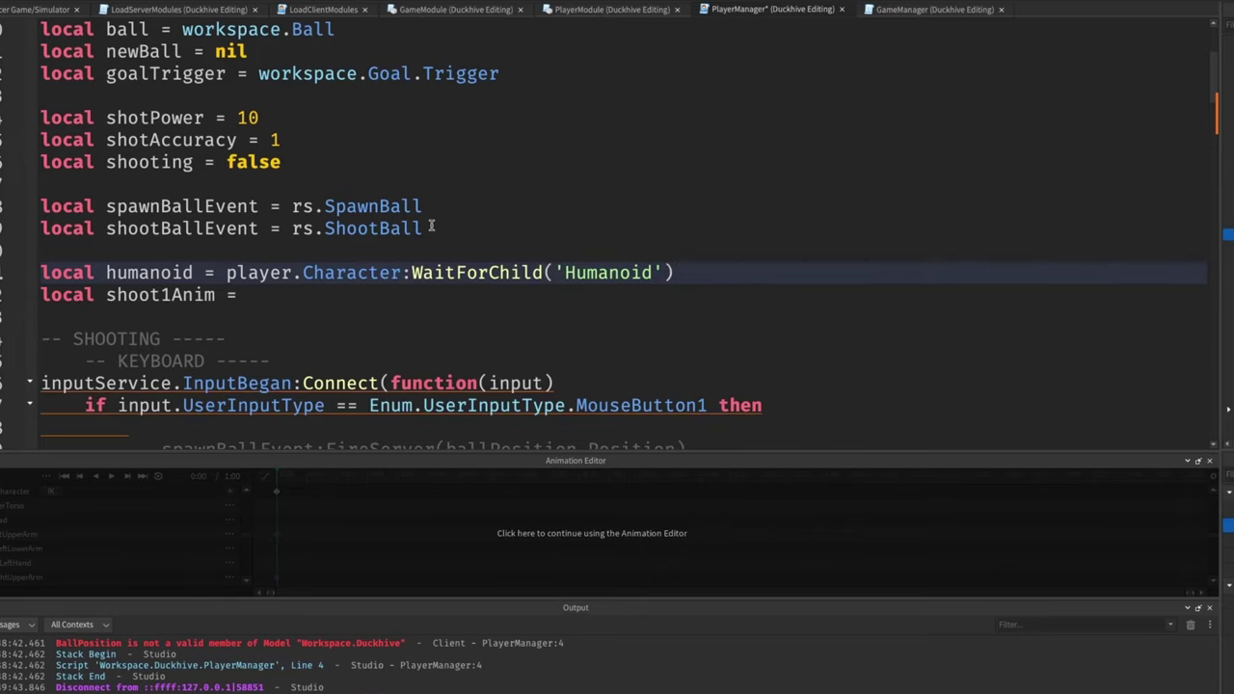
Add the line "local animator = humanoid:WaitForChild('Animator')" below the humanoid declaration
{"action": "key", "text": "Return"}
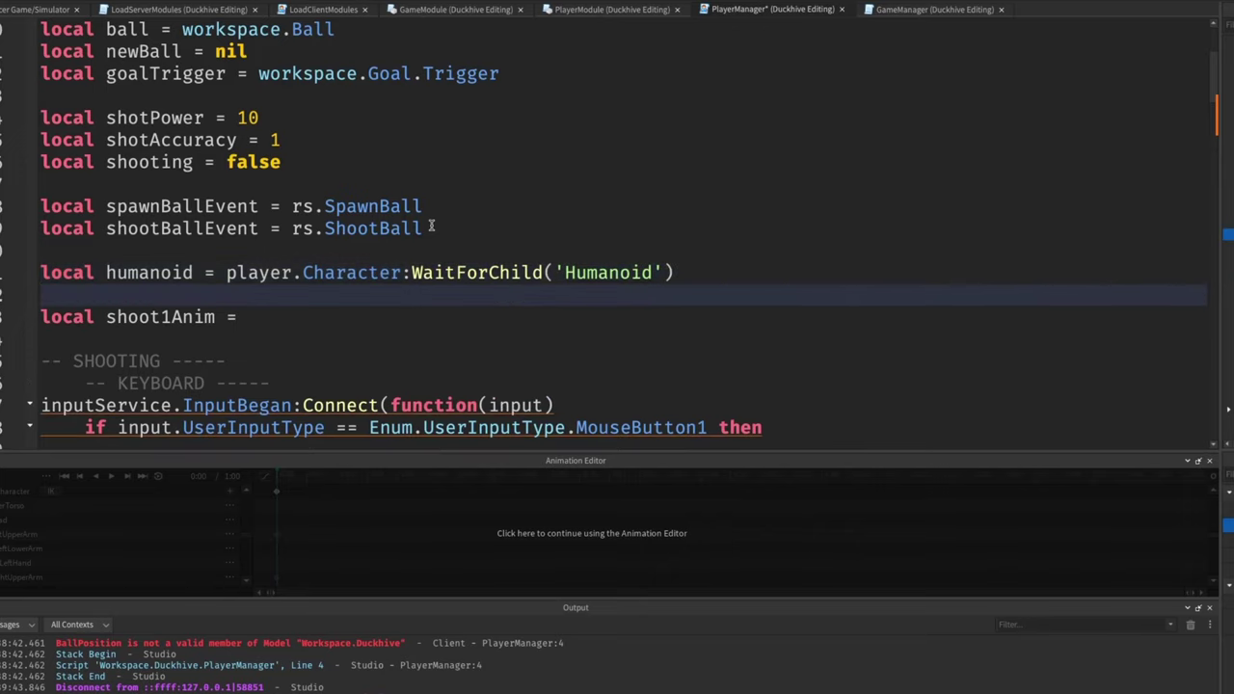
{"action": "type", "text": "local animat"}
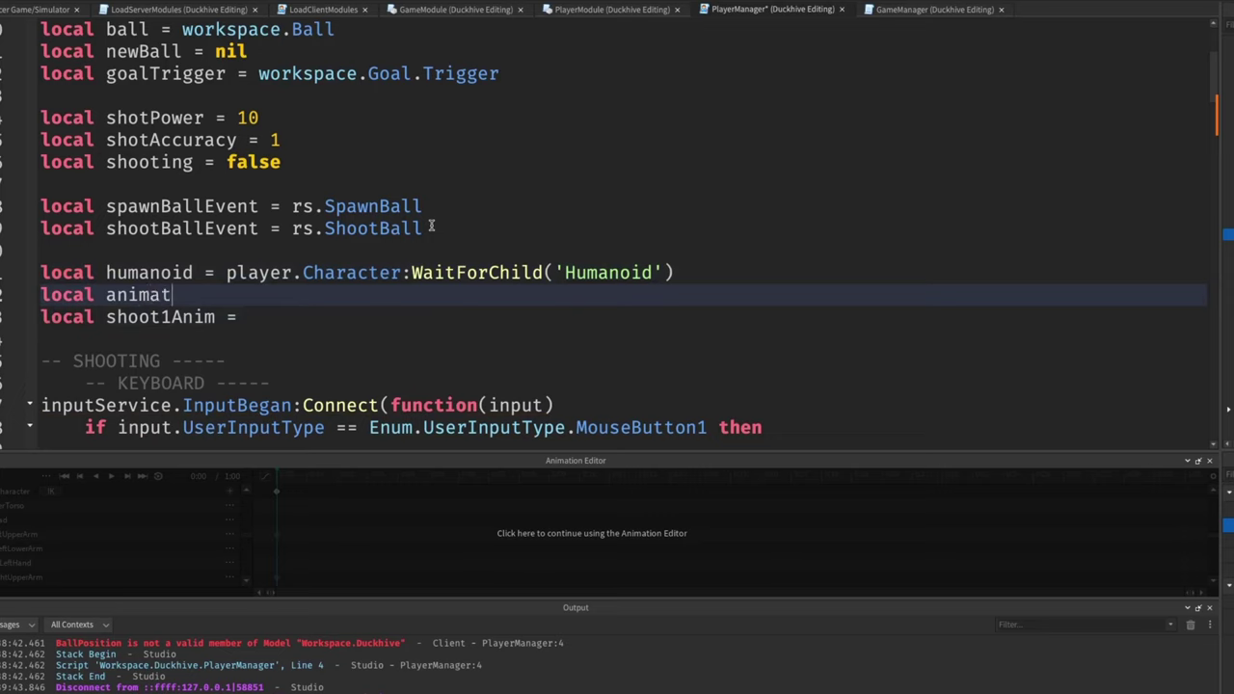
{"action": "type", "text": "or = humanoid:"}
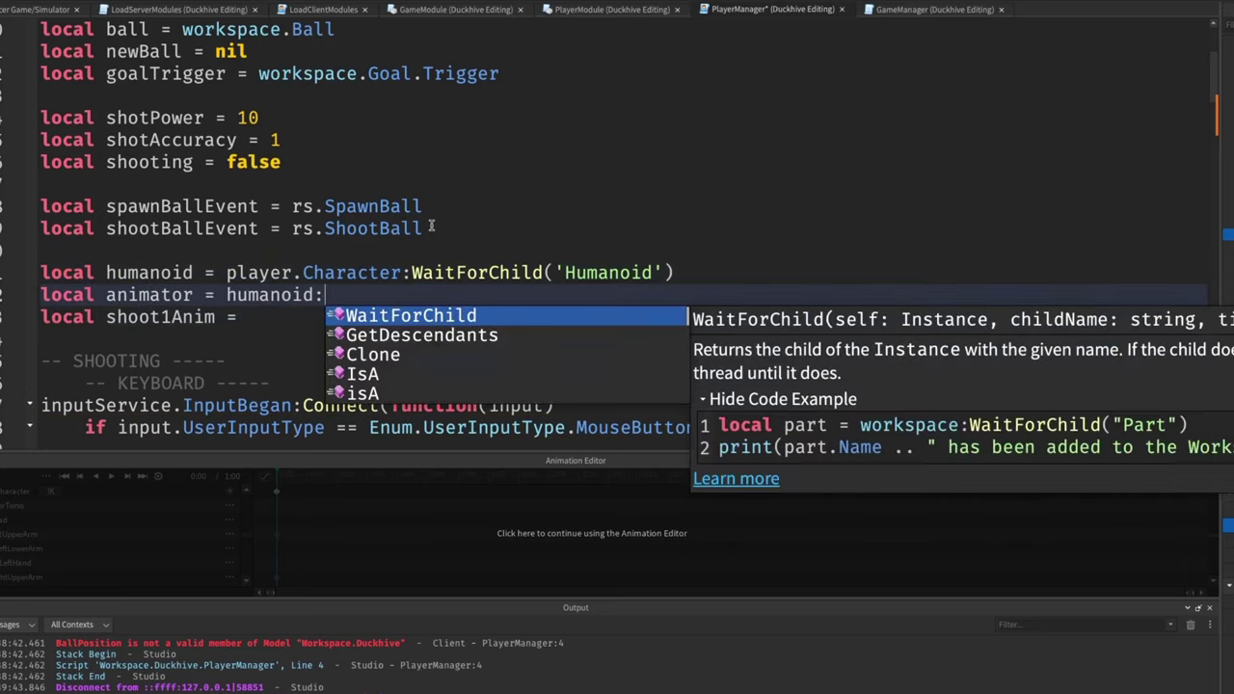
{"action": "type", "text": "wa"}
{"action": "key", "text": "Tab"}
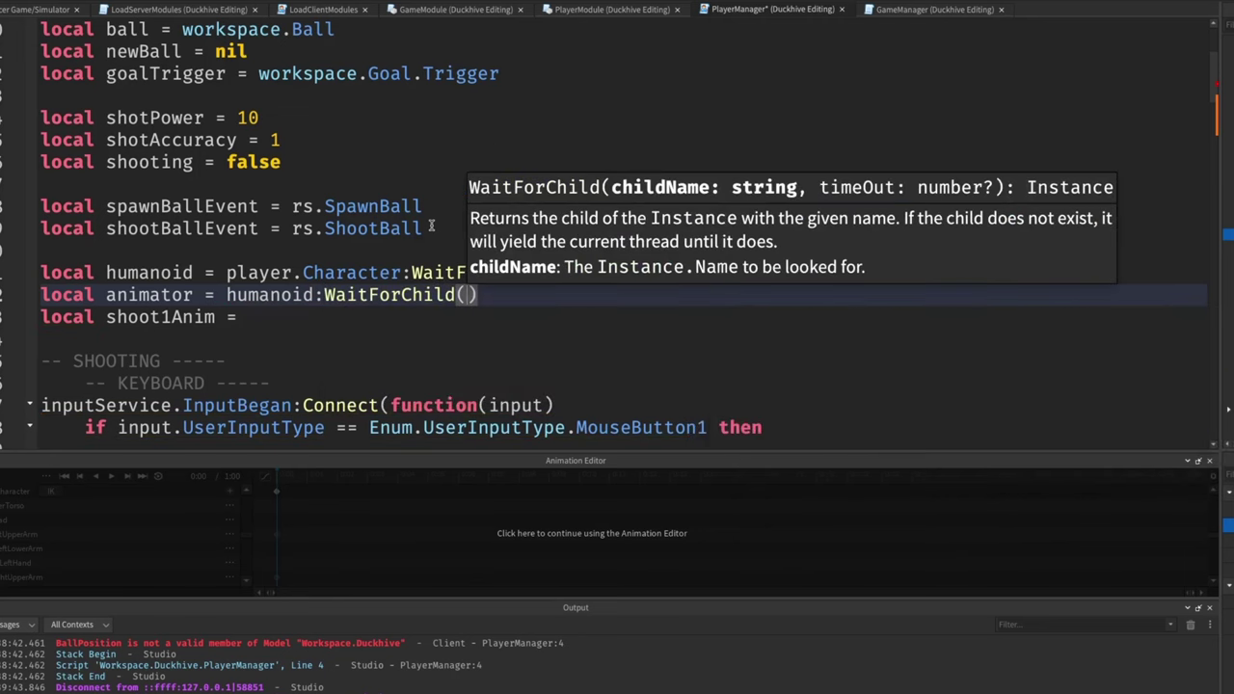
{"action": "type", "text": "'"}
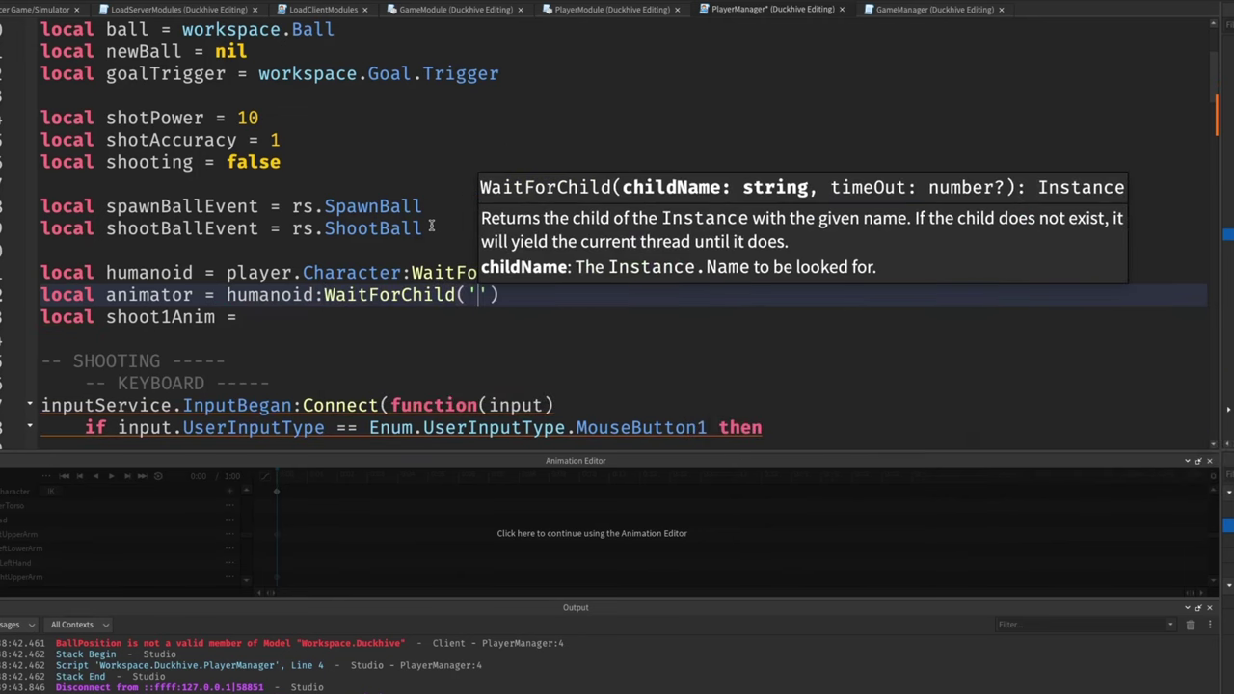
{"action": "type", "text": "Animator"}
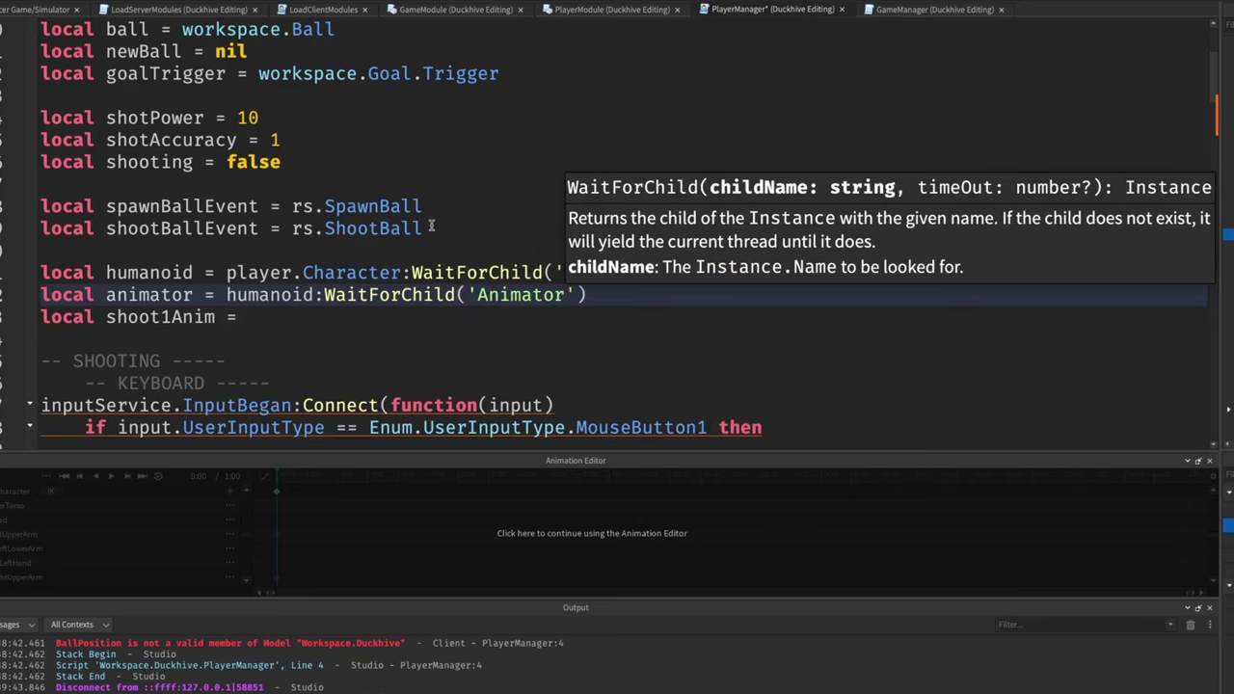
{"action": "key", "text": "Right"}
{"action": "key", "text": "Right"}
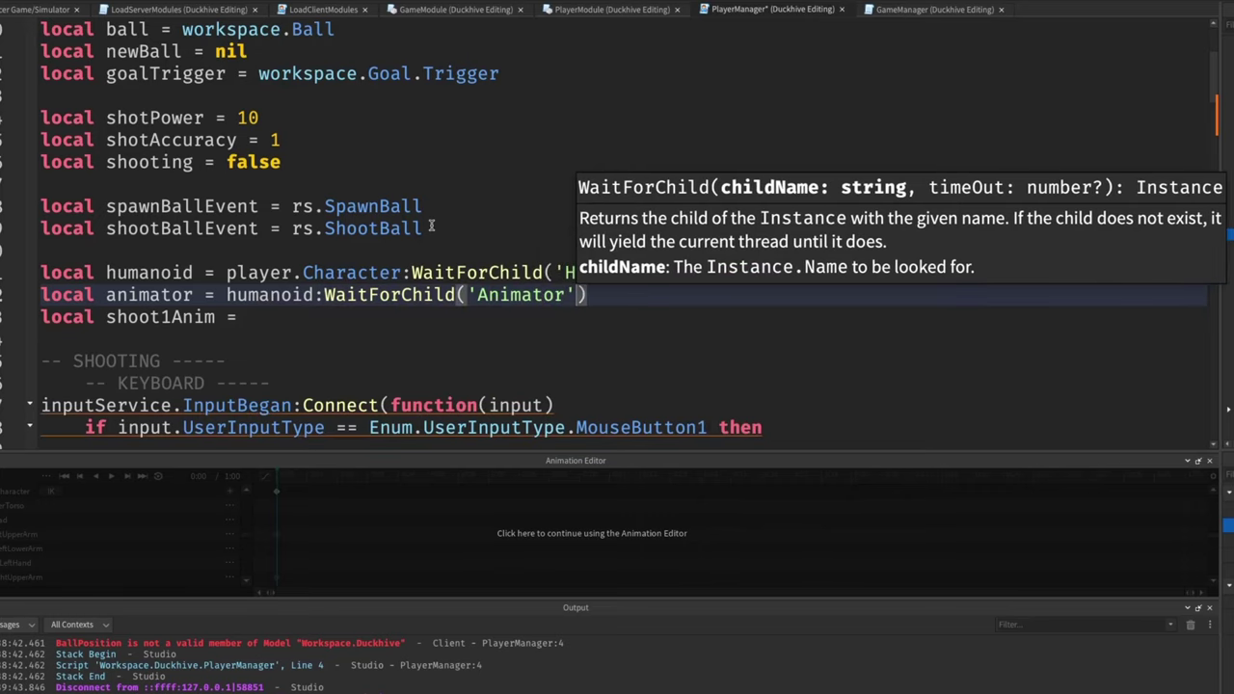
Add the line "local animate = player.Character:WaitForChild('Animate')" below the animator declaration
{"action": "key", "text": "Return"}
{"action": "type", "text": "l"}
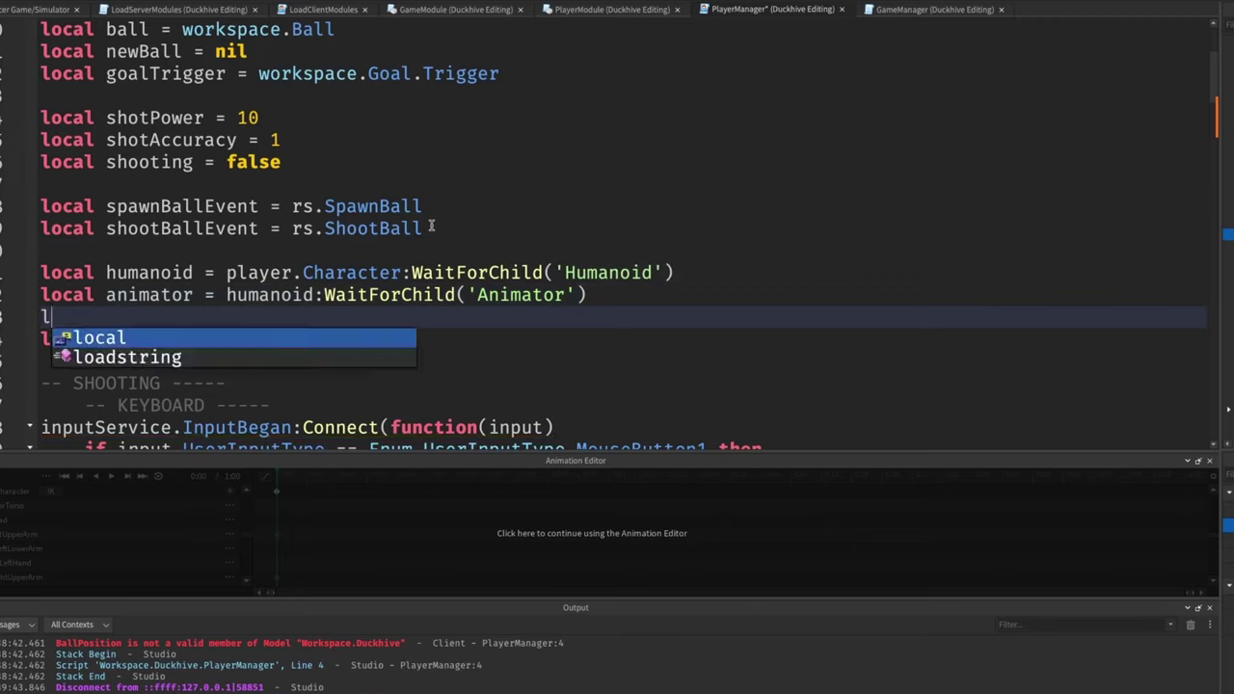
{"action": "type", "text": "ocal animate"}
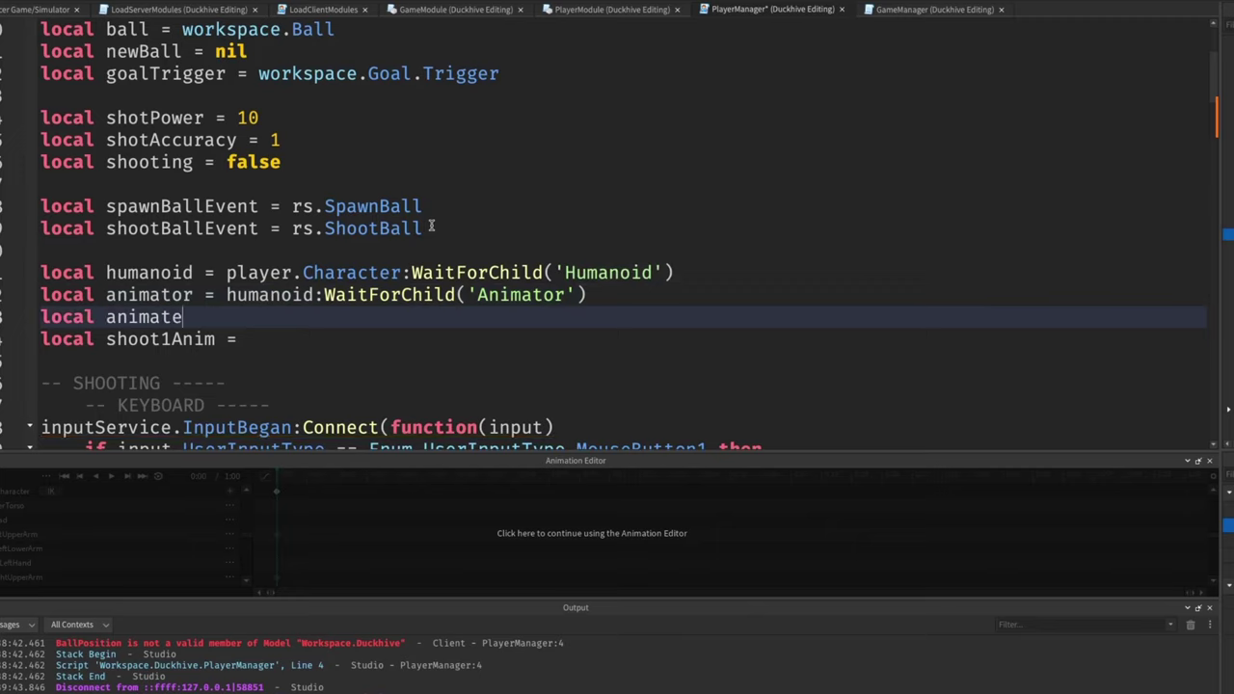
{"action": "type", "text": " = player."}
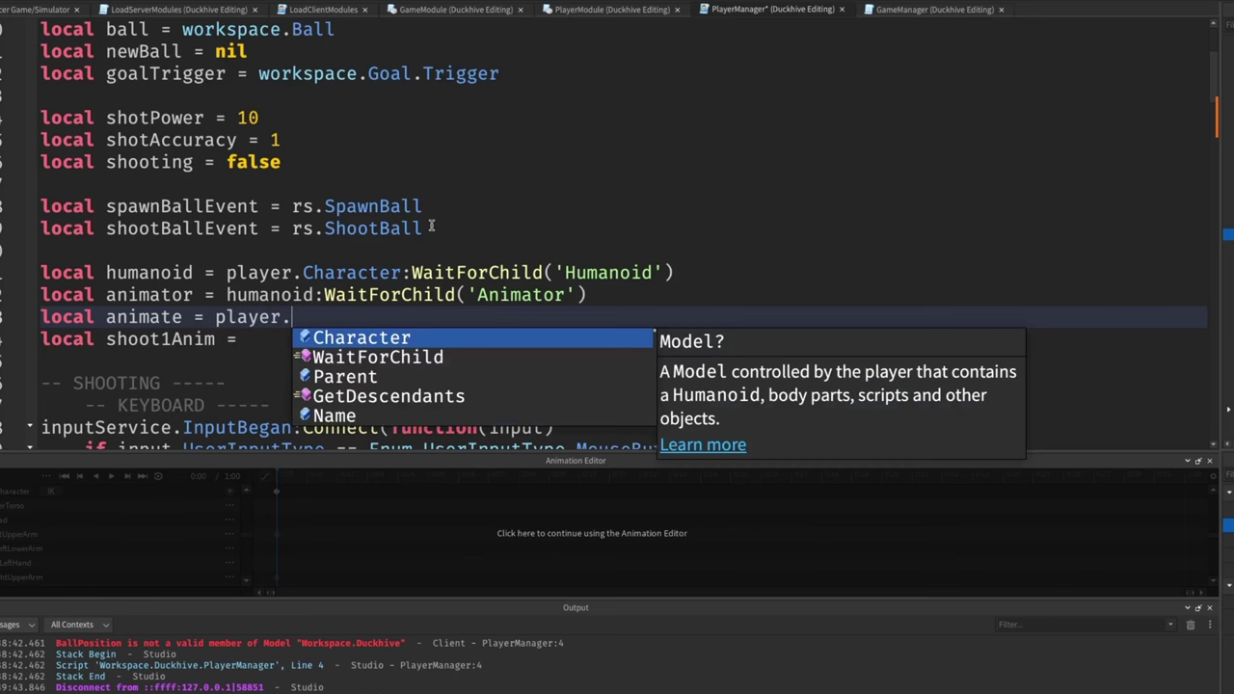
{"action": "key", "text": "Tab"}
{"action": "type", "text": ":"}
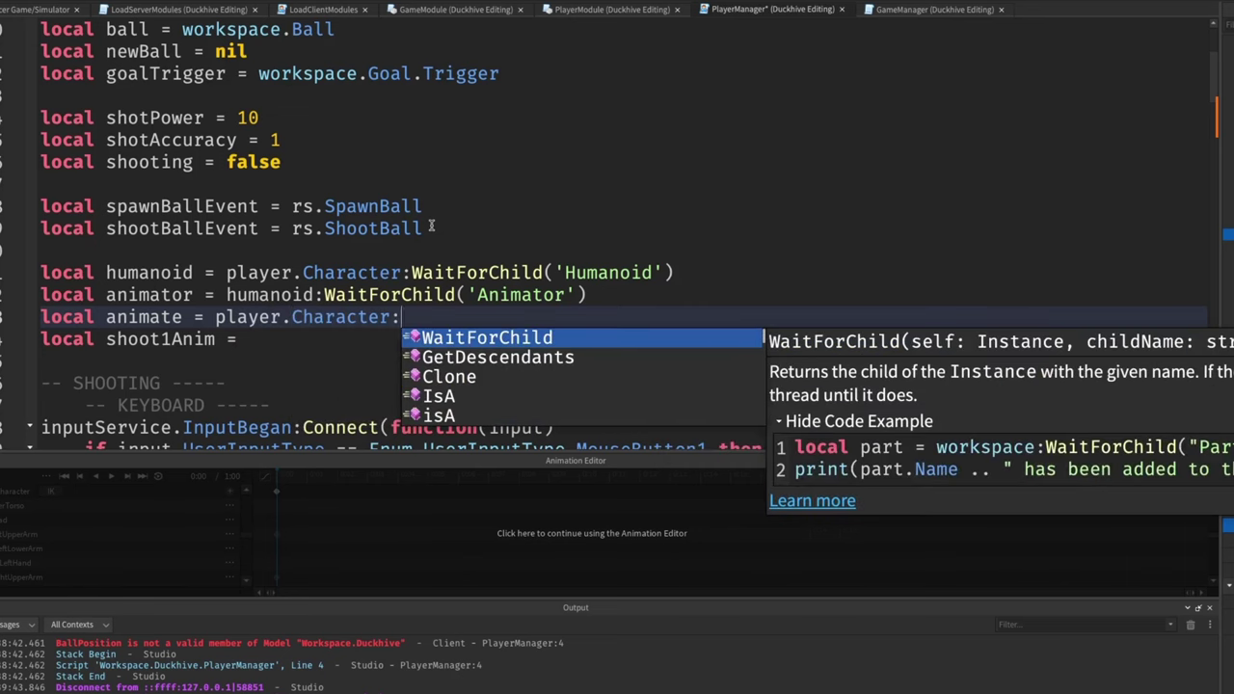
{"action": "type", "text": "W"}
{"action": "key", "text": "Tab"}
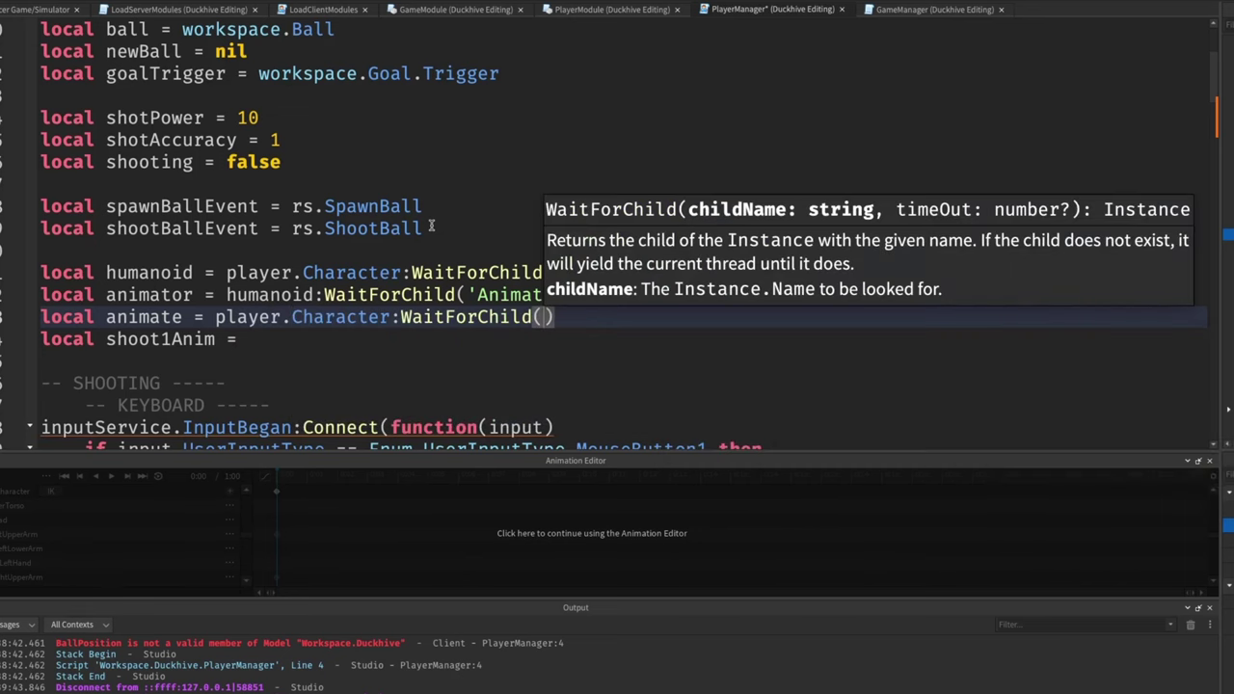
{"action": "type", "text": "'Animate"}
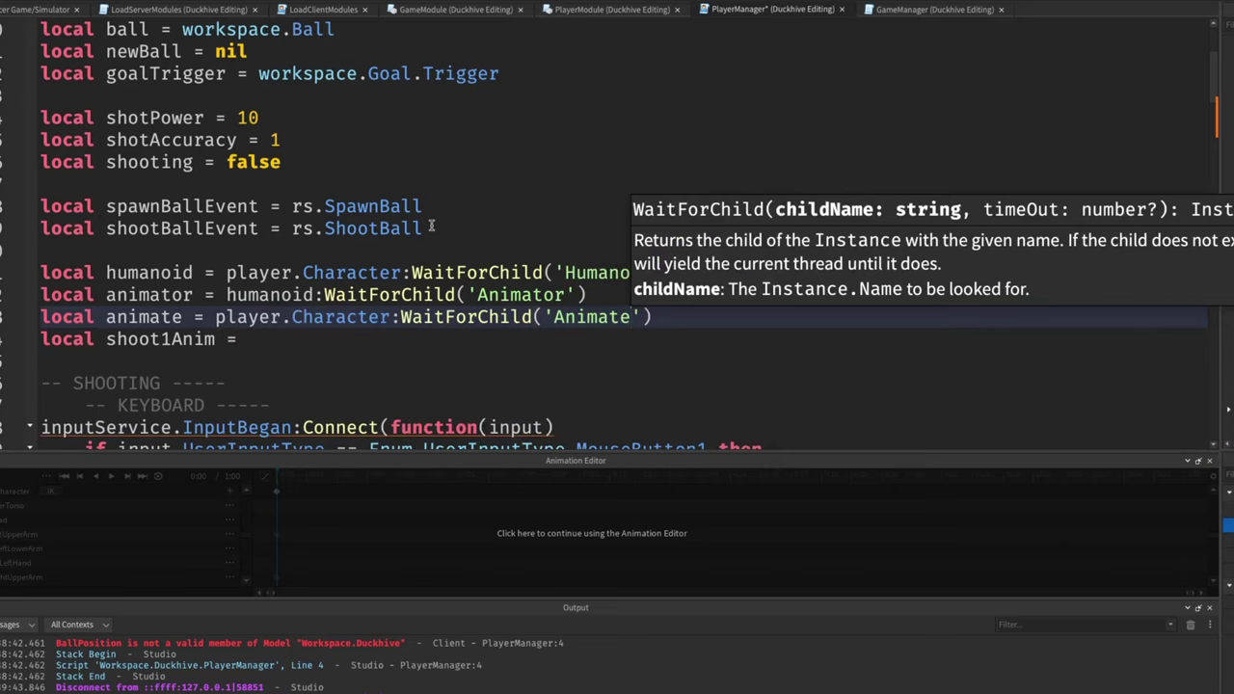
{"action": "key", "text": "End"}
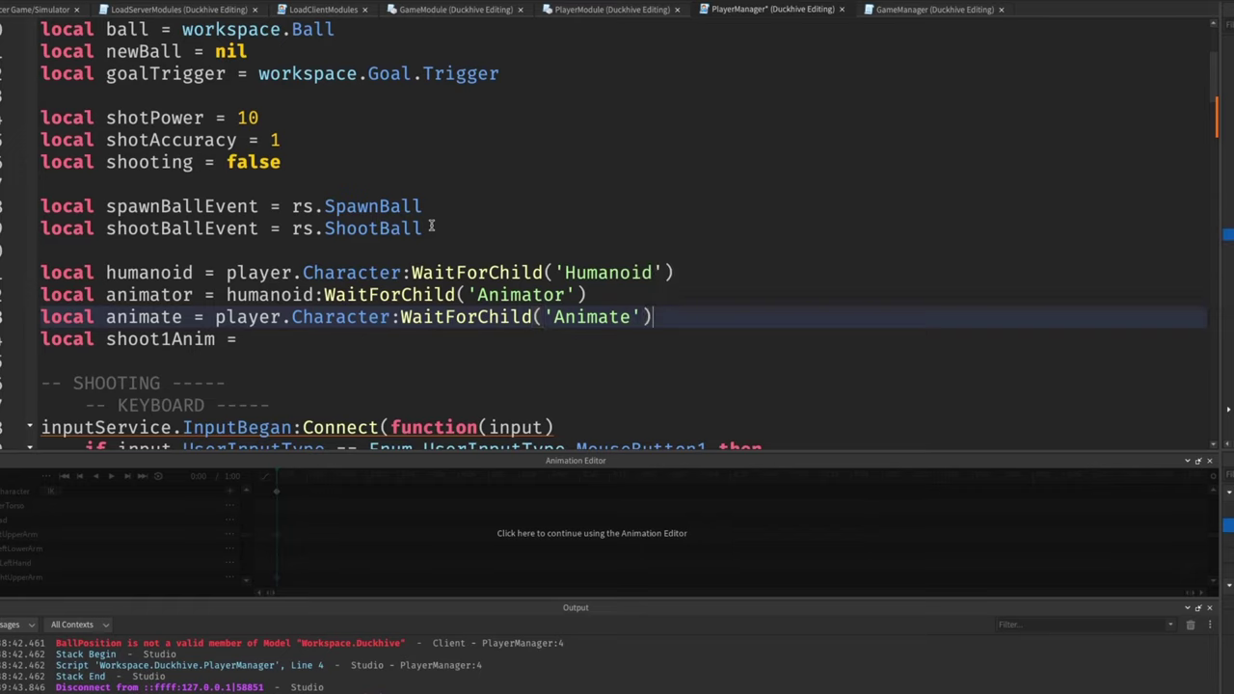
Separate the shoot1Anim declaration with a blank line above it and extend its value with "animate.shoot1."
{"action": "key", "text": "Return"}
{"action": "key", "text": "Down"}
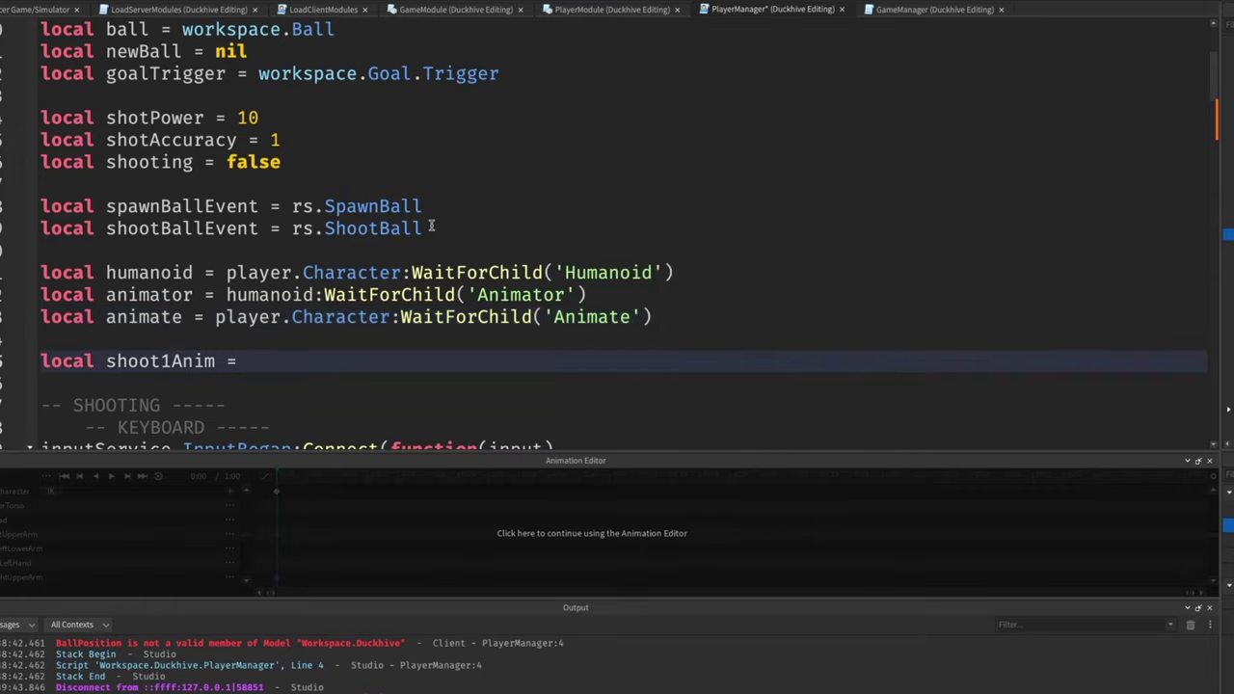
{"action": "type", "text": "animate.sho"}
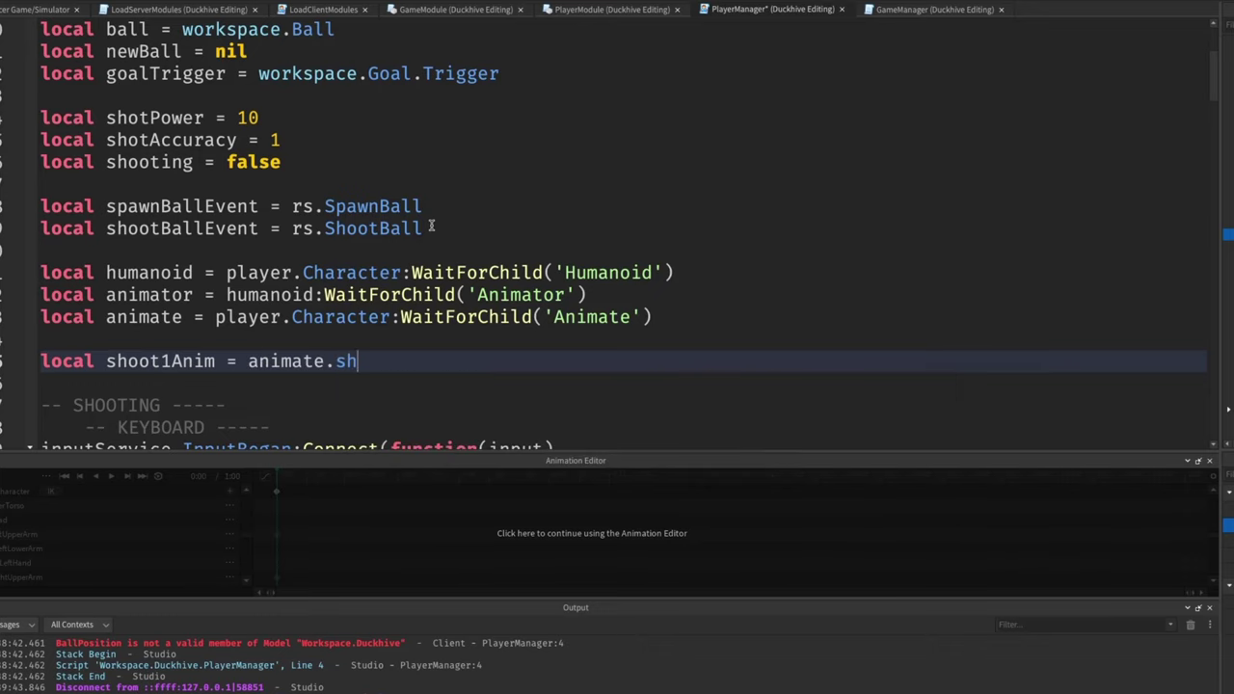
{"action": "key", "text": "BackSpace"}
{"action": "key", "text": "BackSpace"}
{"action": "key", "text": "BackSpace"}
{"action": "type", "text": "shoot1"}
{"action": "type", "text": "."}
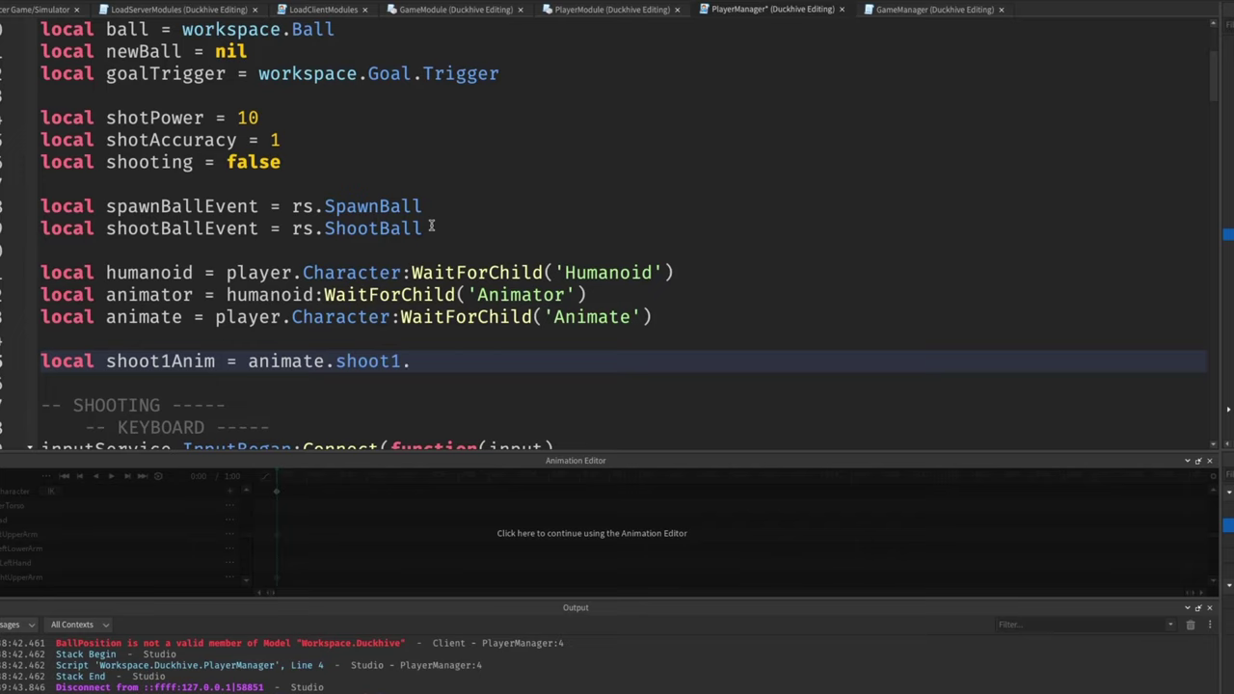